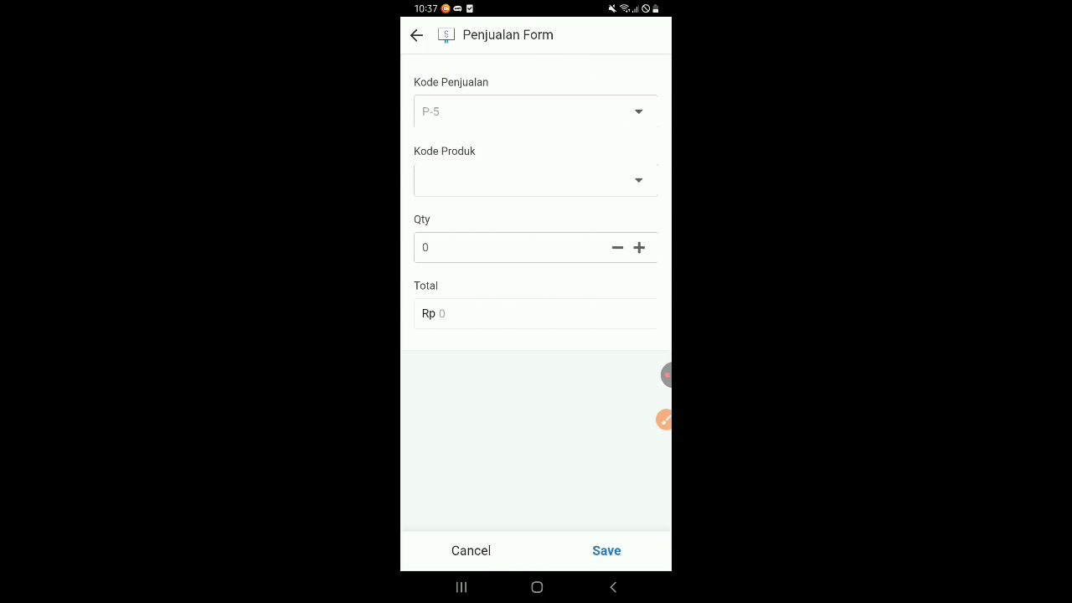
Add Snack Keripik with a quantity of 3 as a detail line of sale P-5 and save it.
click(536, 180)
key(Escape)
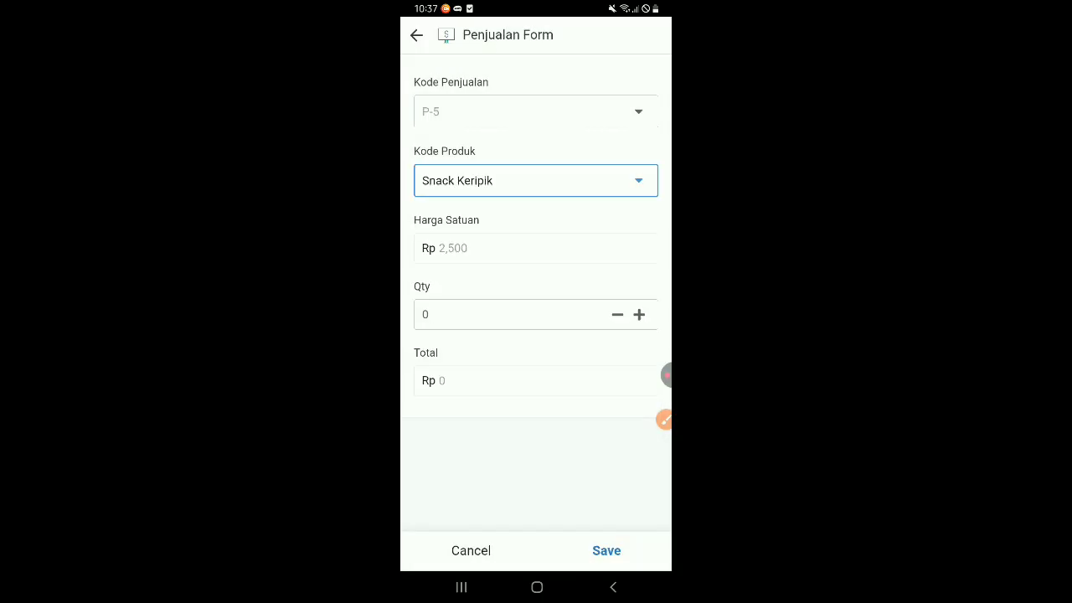
click(639, 247)
click(639, 247)
click(639, 247)
click(607, 550)
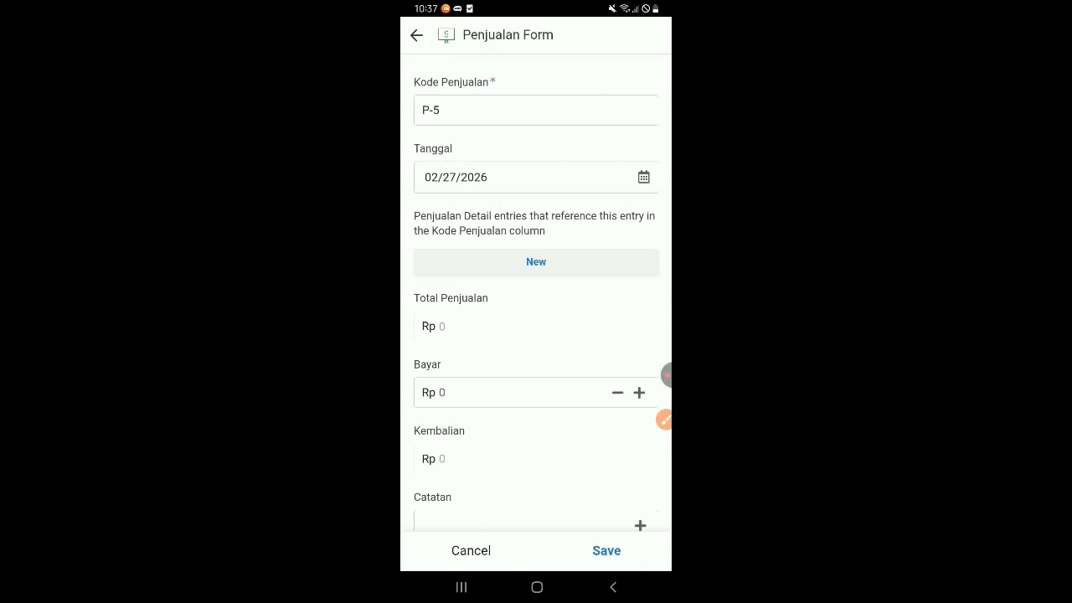
Add a second detail line to sale P-5 for Snack Keripik with quantity 3 and save it.
click(637, 319)
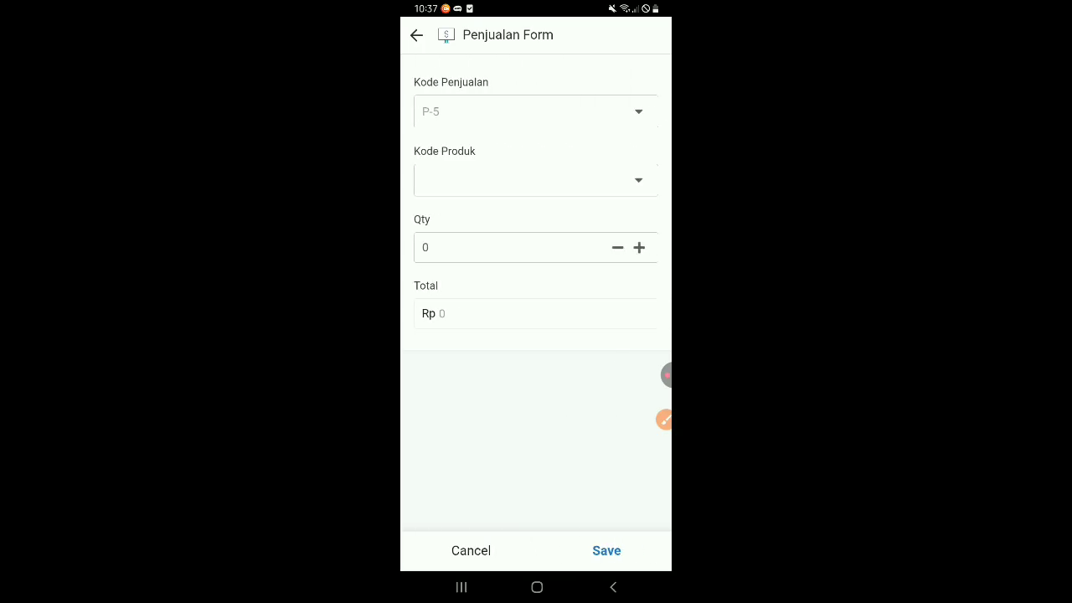
click(536, 180)
click(479, 201)
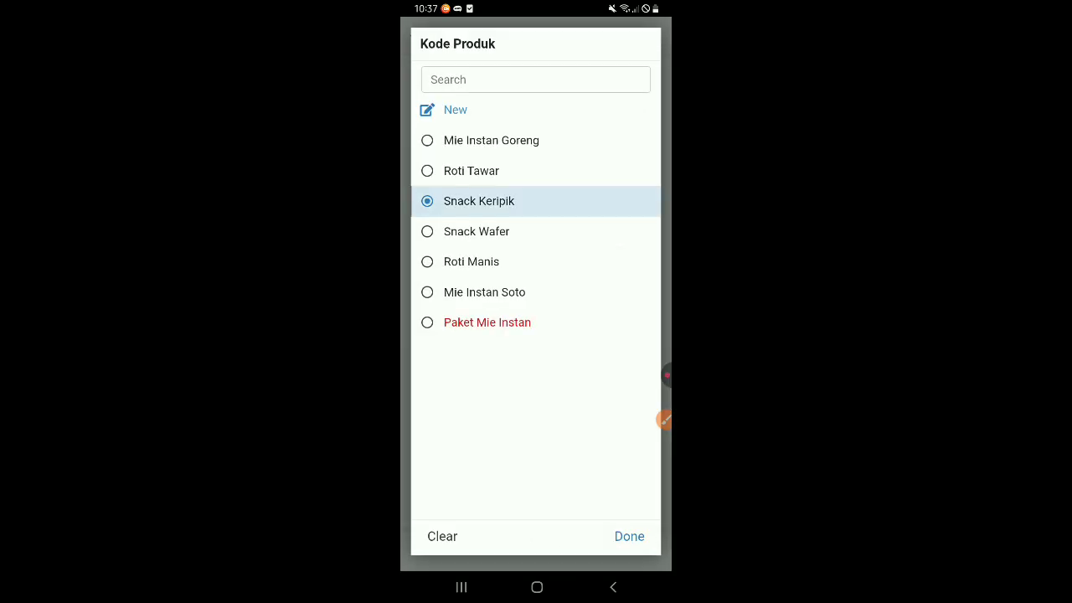
click(639, 314)
click(639, 315)
click(640, 314)
click(606, 550)
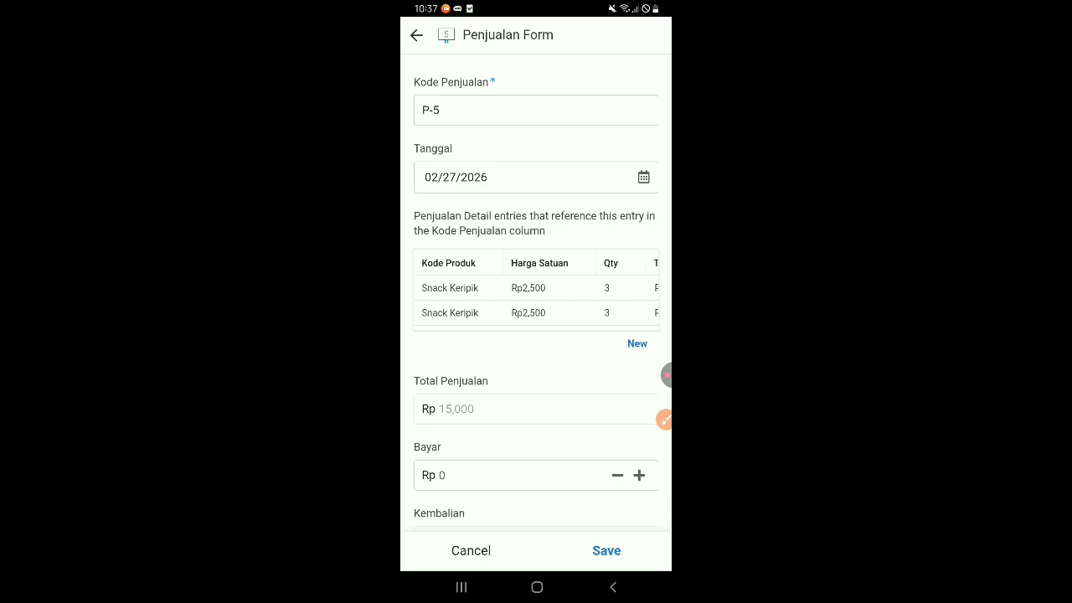
Set the sale's payment amount (Bayar) to Rp 50,000.
scroll(536, 293, down, 2)
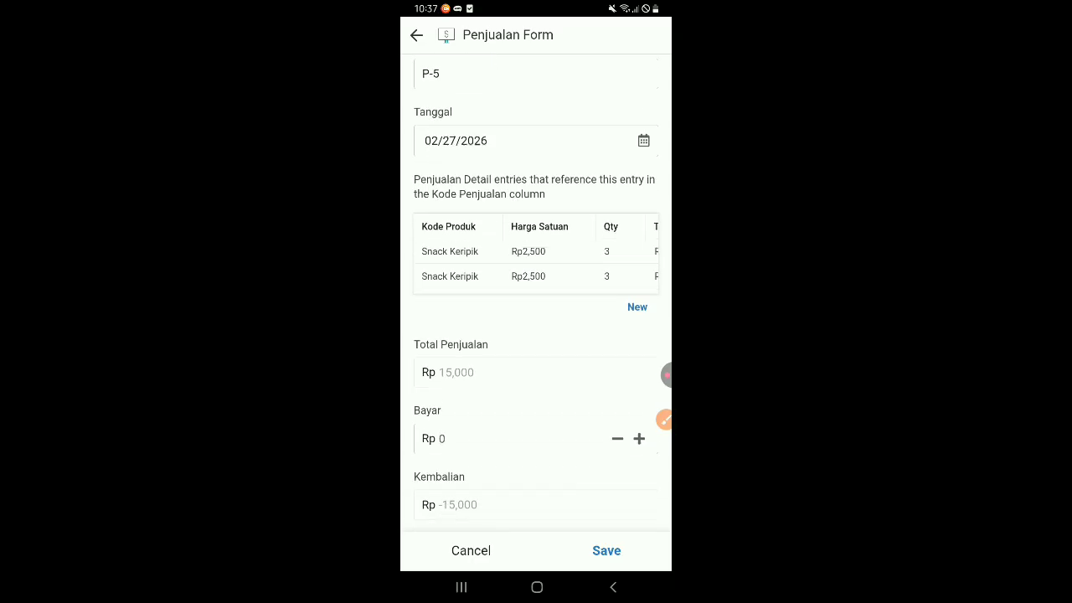
click(502, 398)
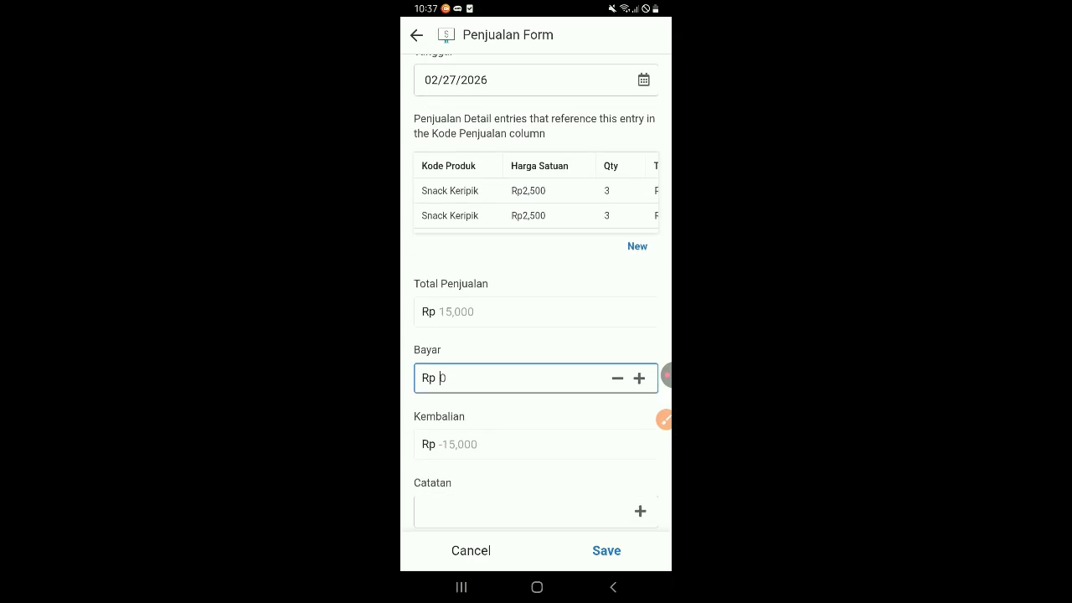
text(50000)
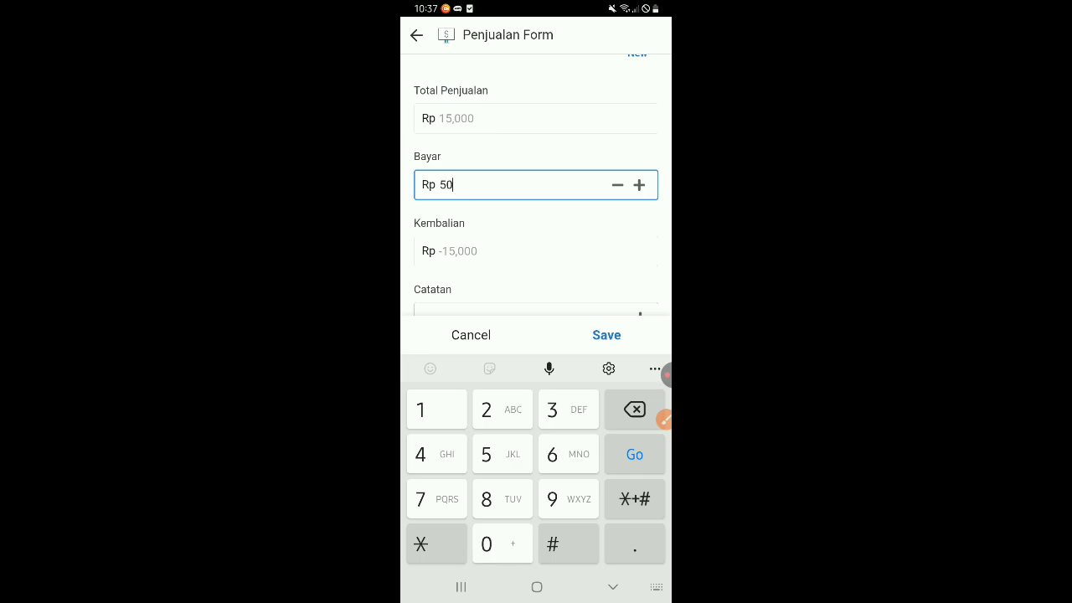
key(Return)
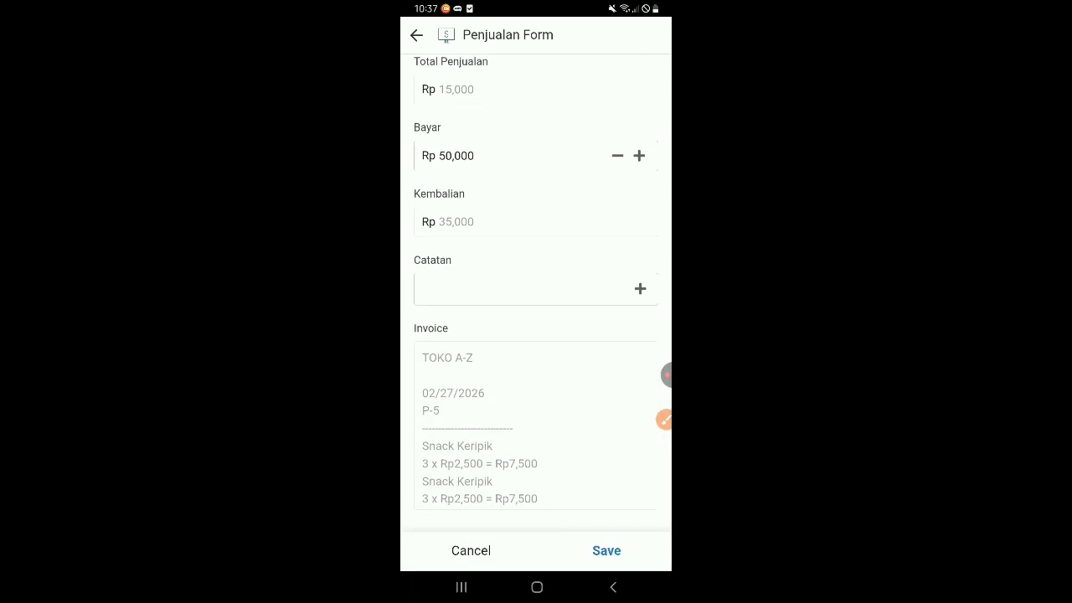
Add the notes Kantong Belanja, Diantar ke Alamat, Diantar Hari ini and Packing Kardus to the sale's Catatan field.
scroll(537, 427, down, 4)
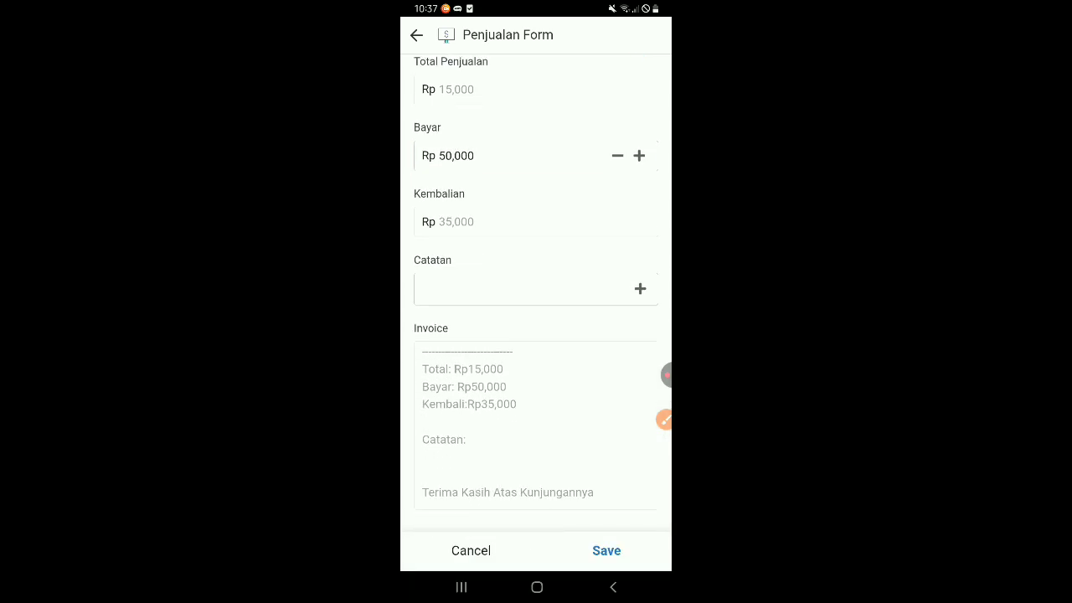
scroll(536, 428, up, 4)
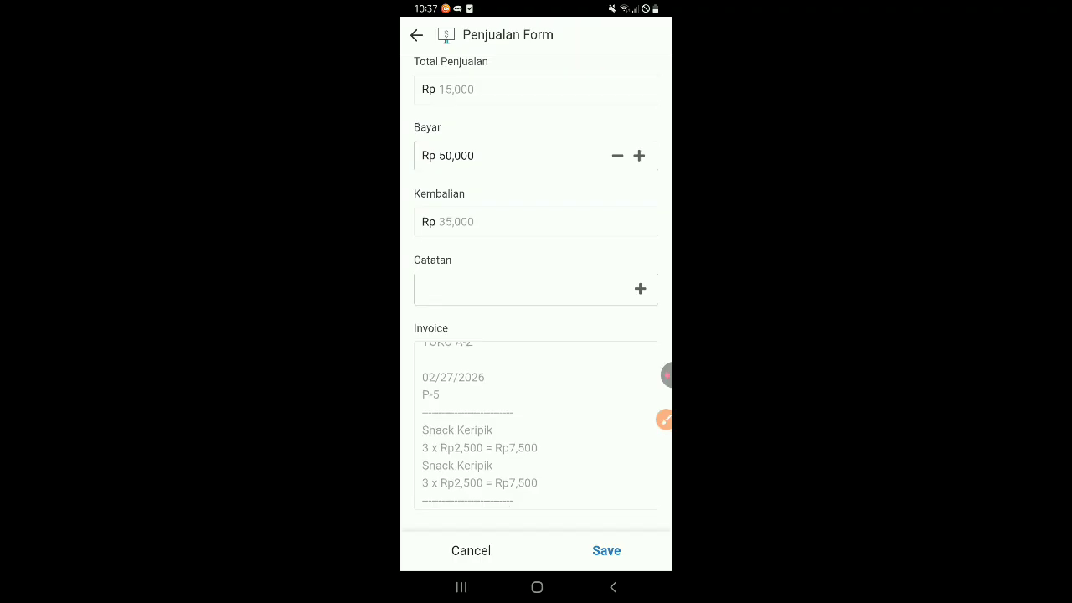
scroll(536, 427, down, 1)
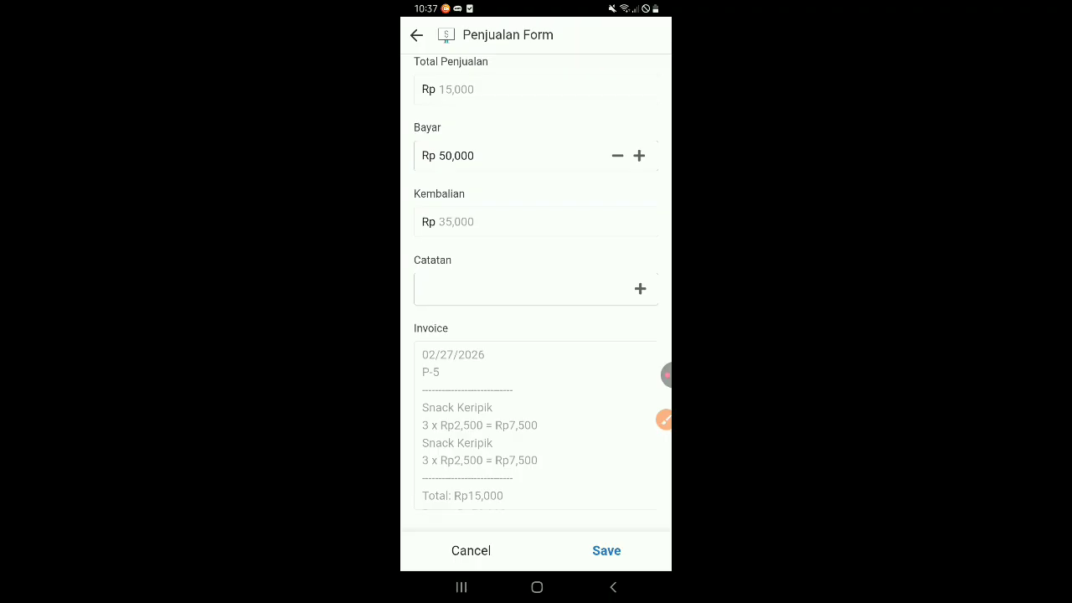
click(640, 288)
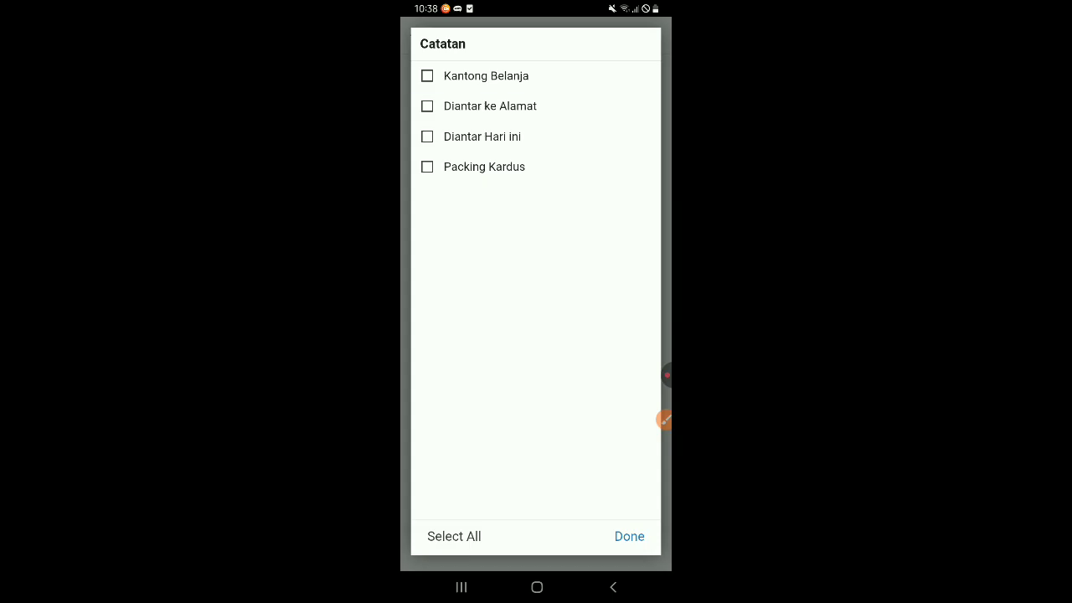
click(485, 76)
click(490, 106)
click(481, 135)
click(485, 167)
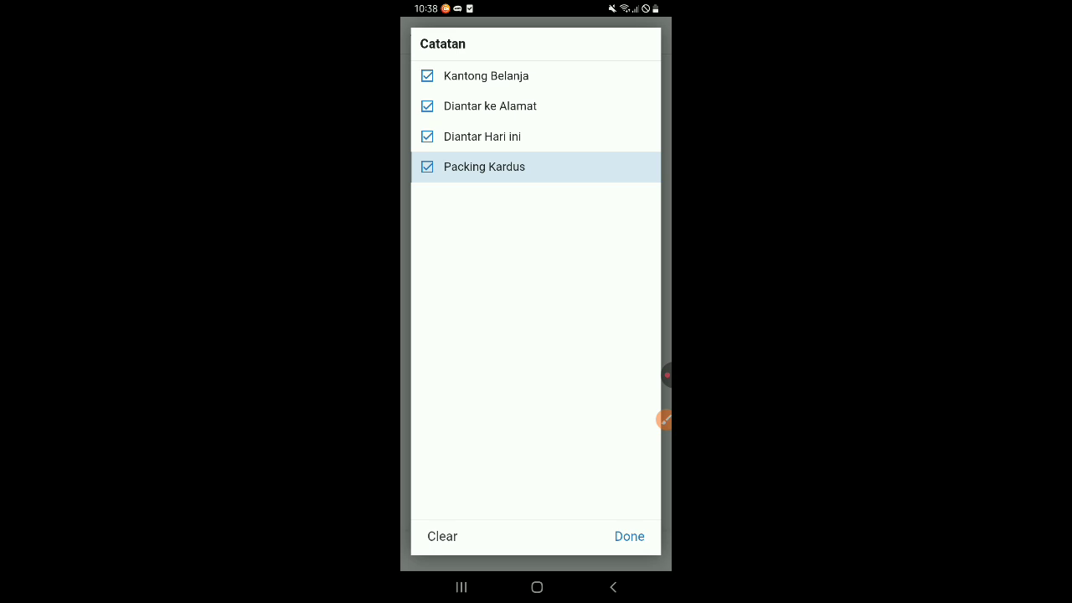
click(629, 536)
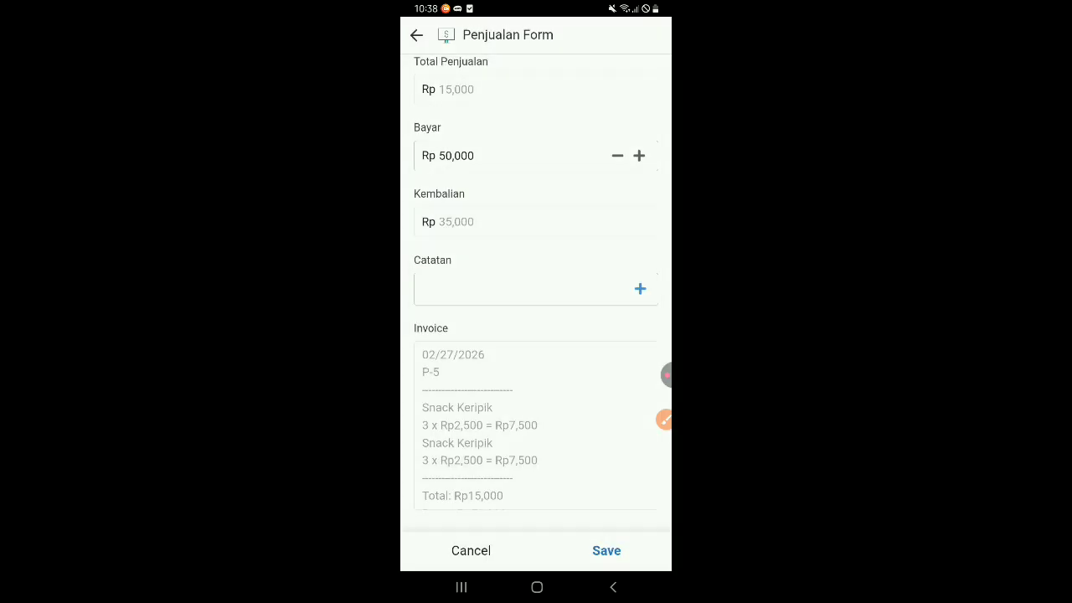
Review the notes section and the rest of the sale's invoice text.
scroll(498, 444, down, 5)
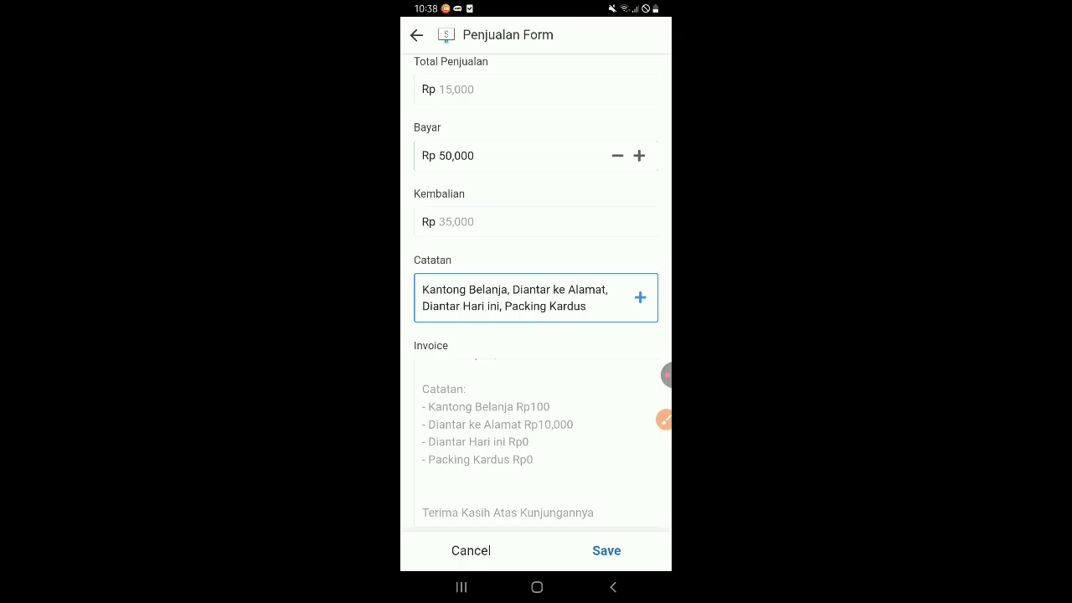
scroll(508, 444, up, 3)
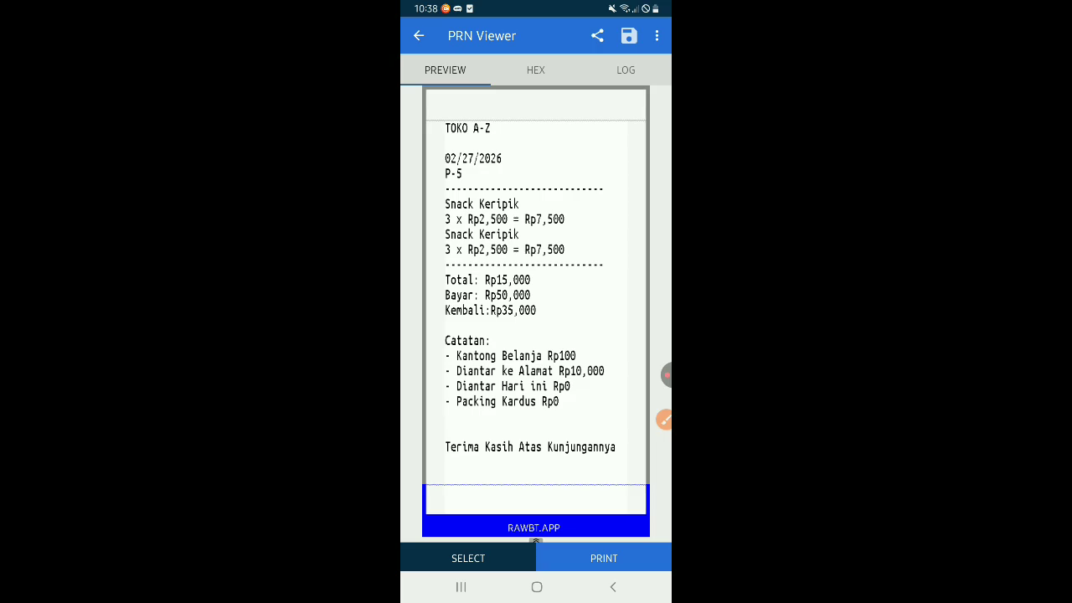
click(666, 374)
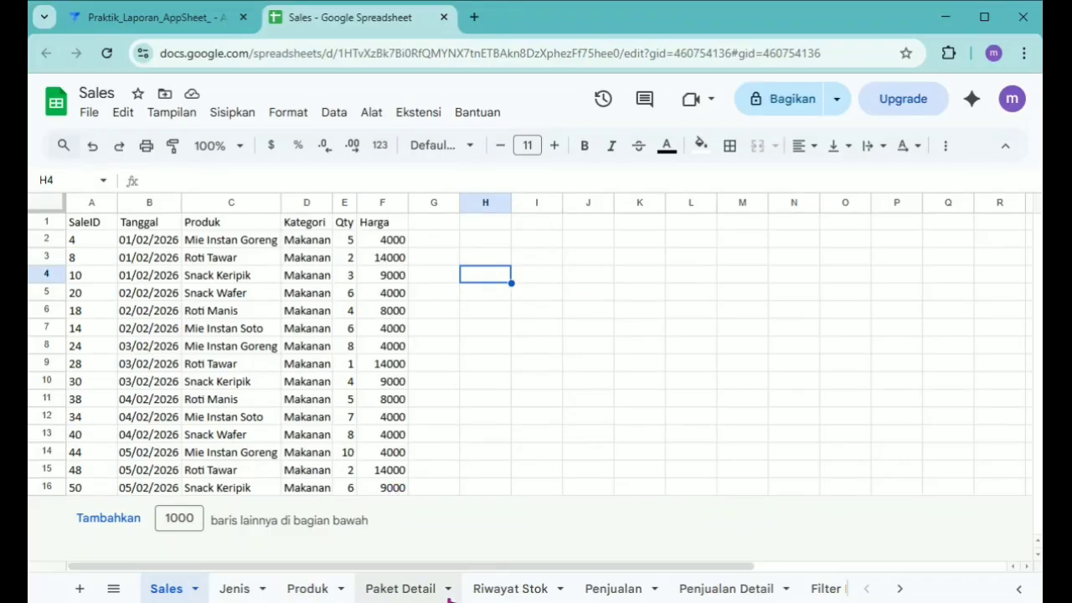
Add a new sheet to the Sales spreadsheet in Google Sheets and name it Addon.
click(76, 590)
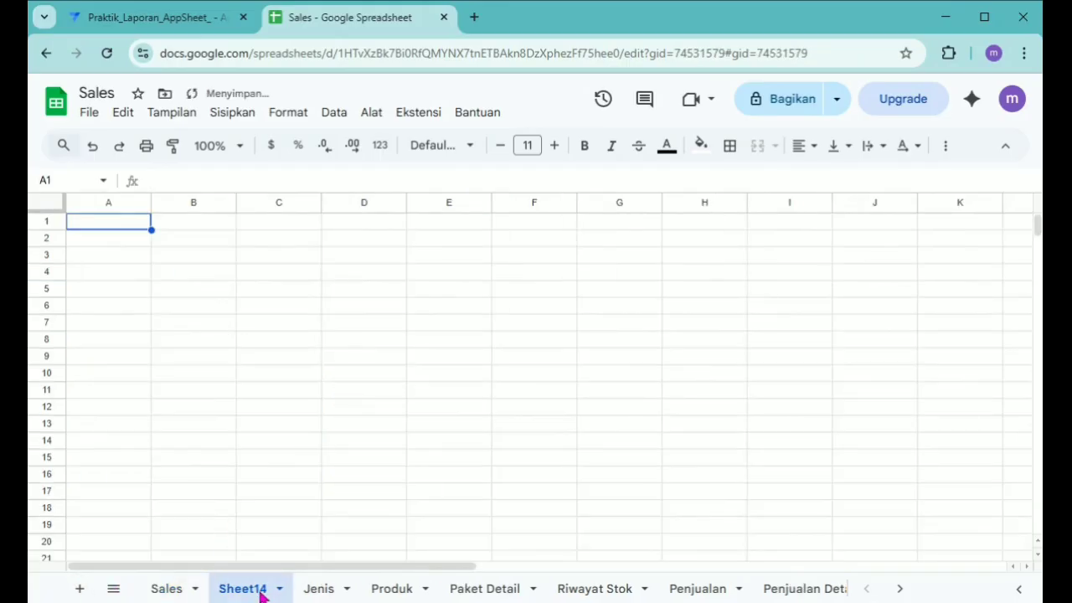
double_click(263, 592)
text(Add)
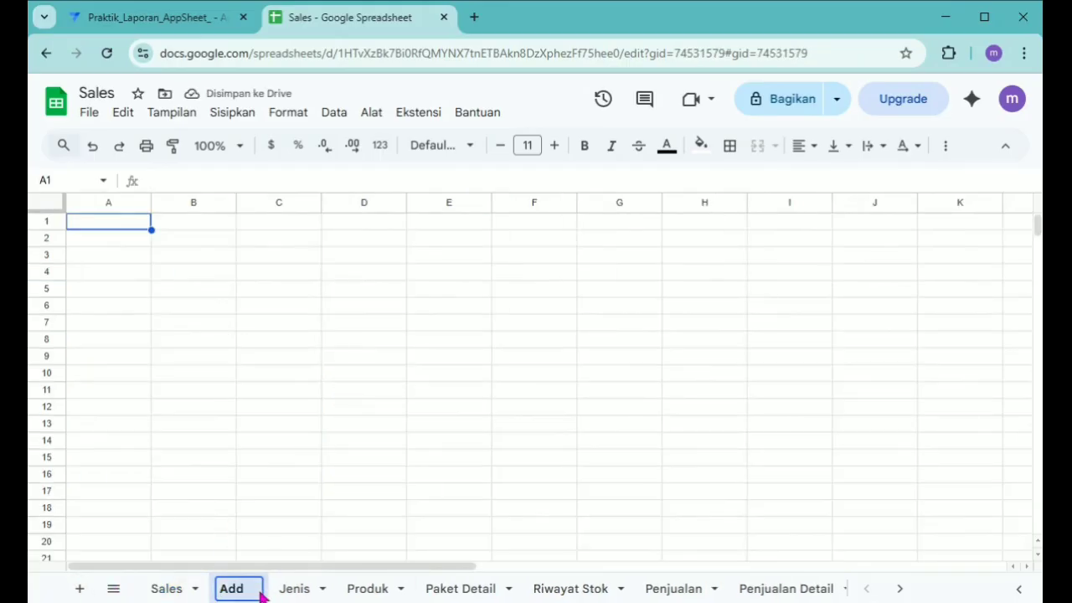
text(on)
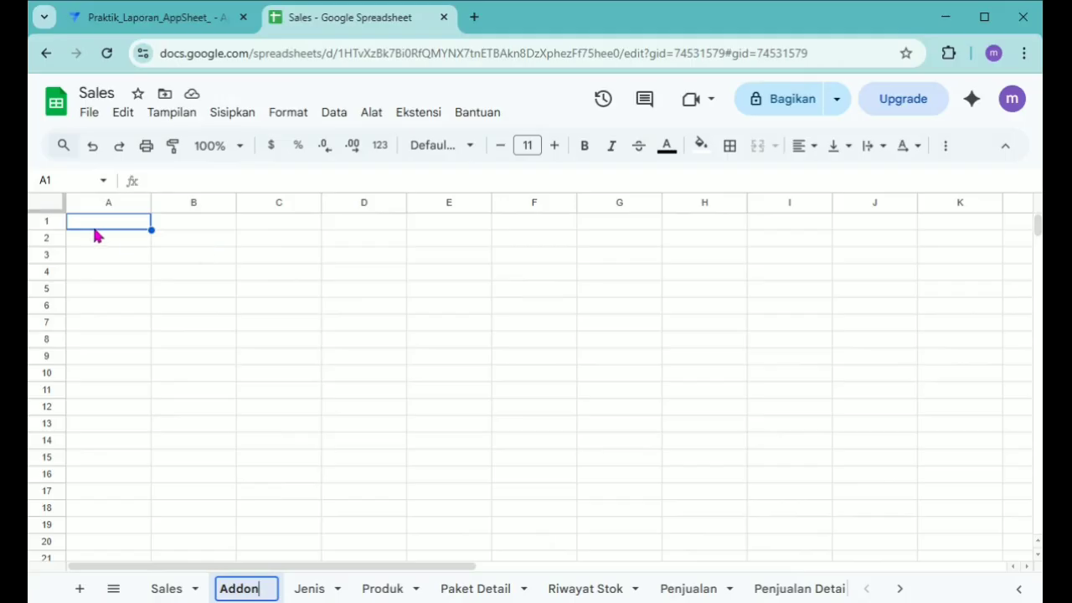
key(Return)
Enter the column headers Addon in A1 and Harga in B1.
text(Addon)
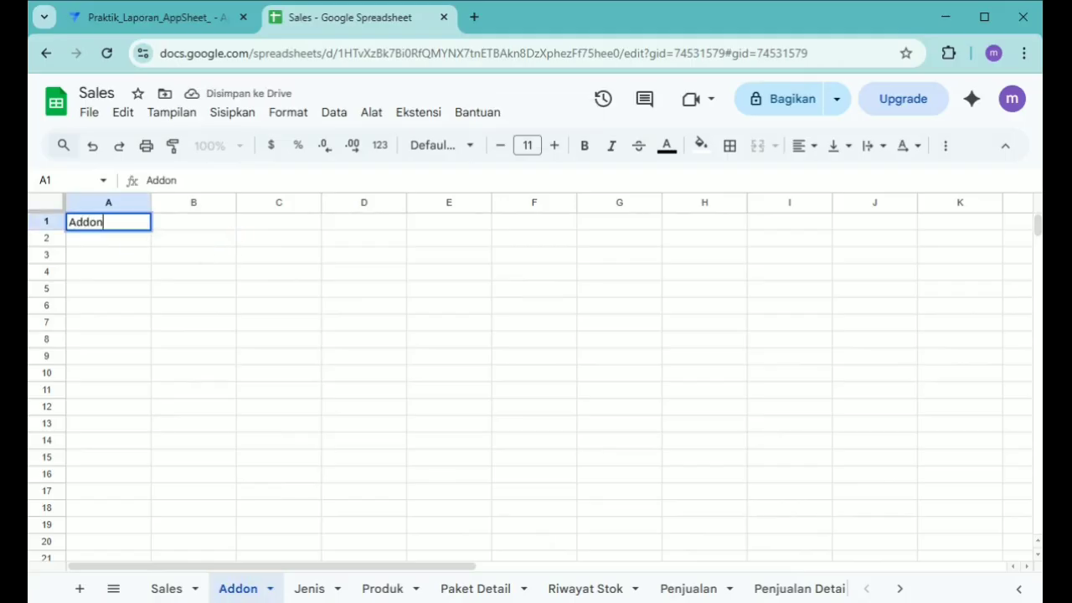
key(Tab)
text(Harga)
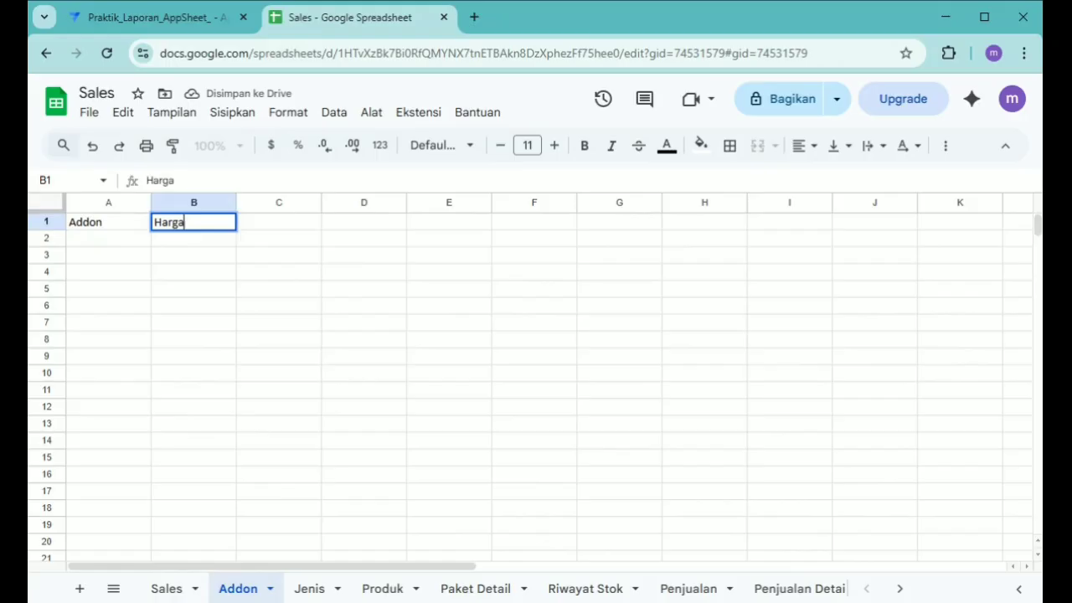
key(Return)
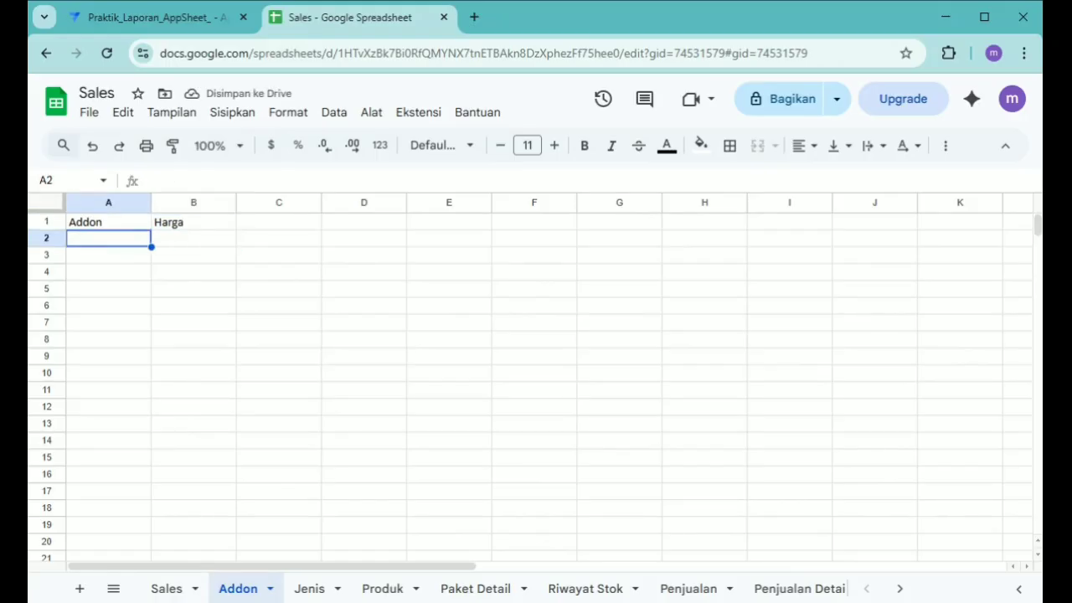
Enter Kantong Belanja as the first add-on in cell A2.
text(Kantong )
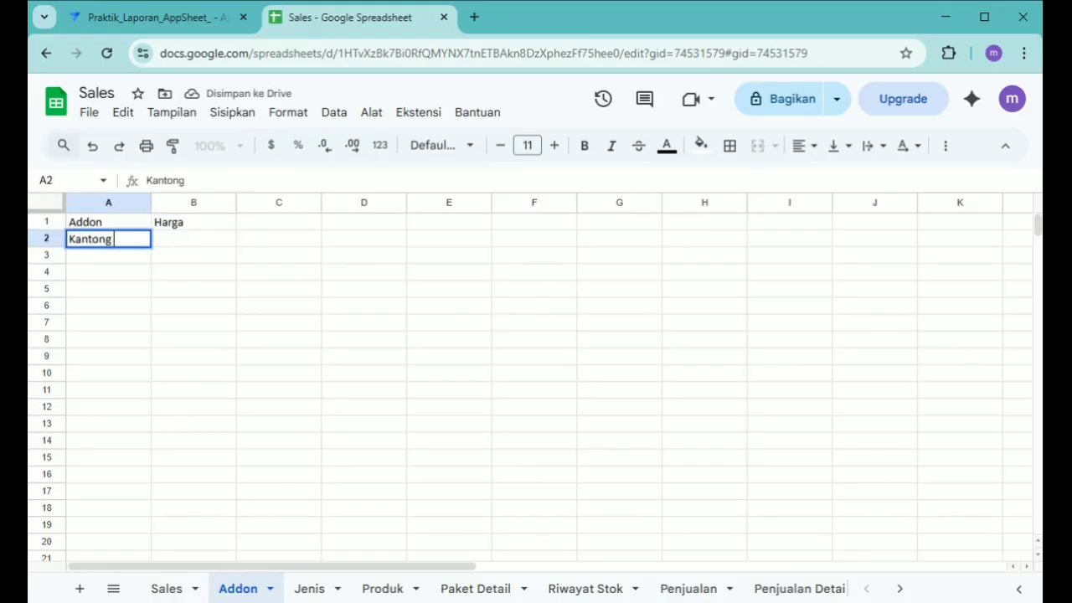
text(PBe)
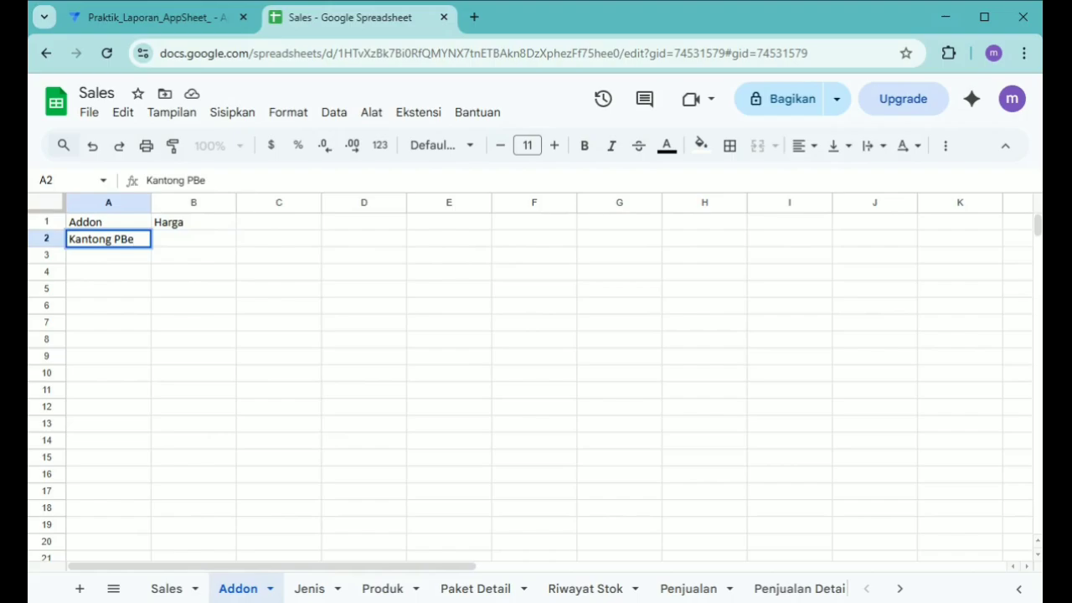
key(BackSpace)
key(BackSpace)
key(BackSpace)
text(Belan)
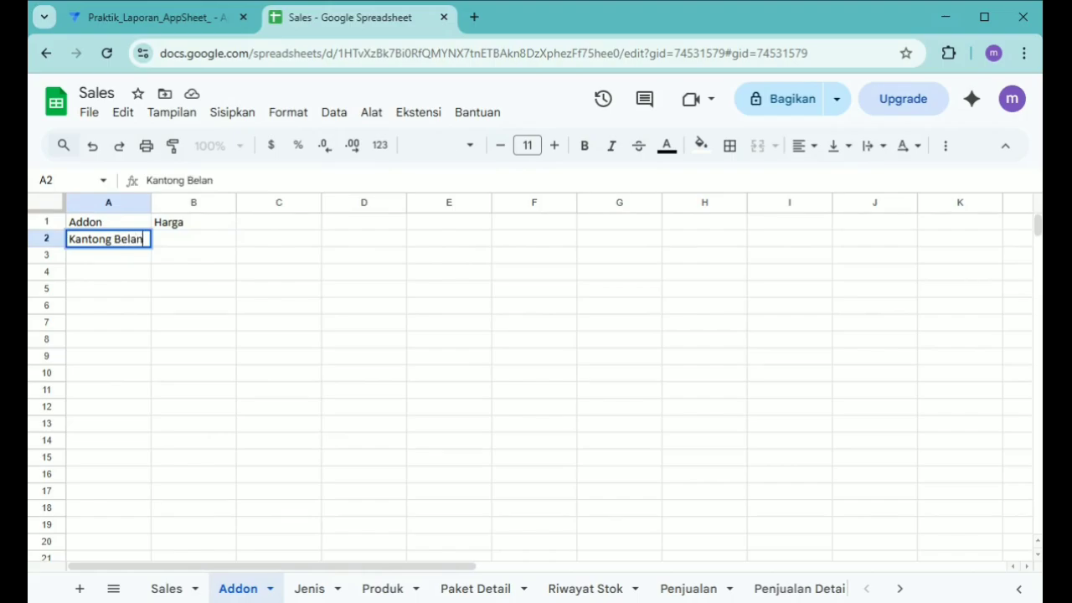
text(ja)
key(Return)
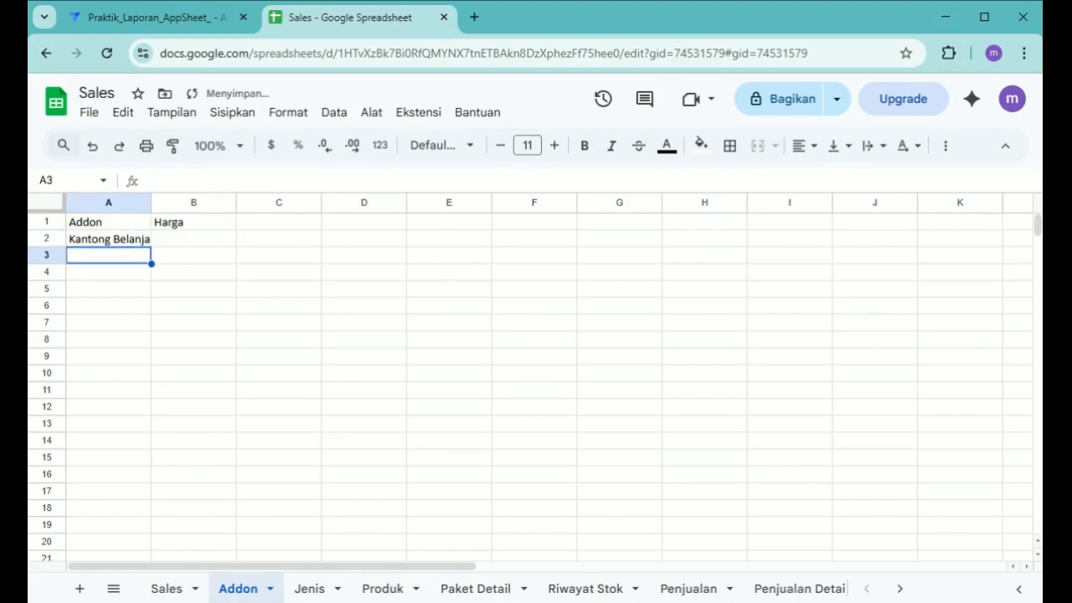
Enter Diantar ke Rumah as the second add-on in cell A3.
text(Diantar ke)
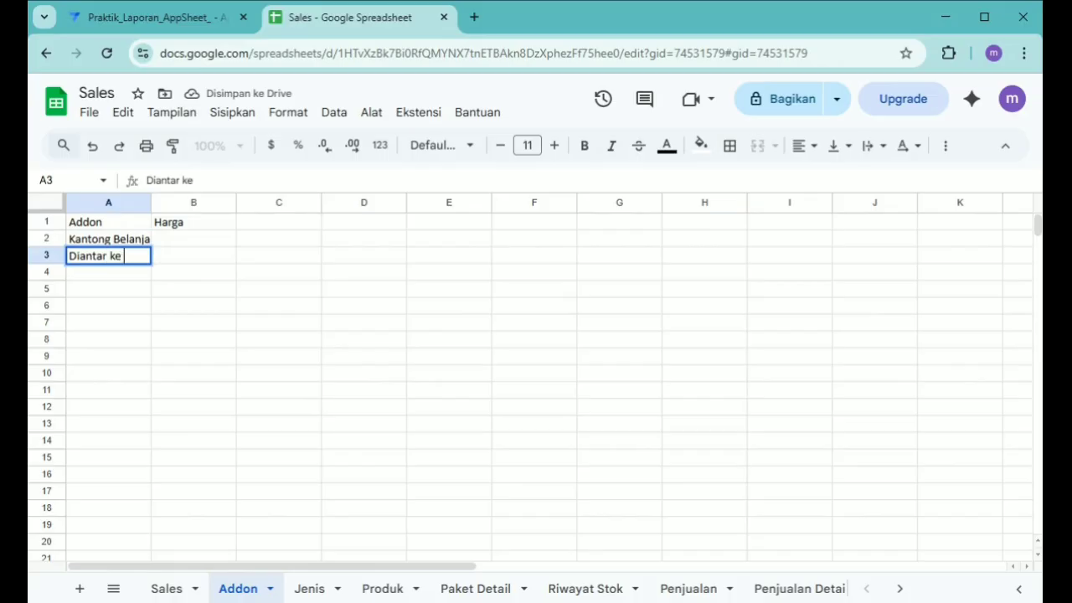
text( Alala)
key(BackSpace)
key(BackSpace)
key(BackSpace)
key(BackSpace)
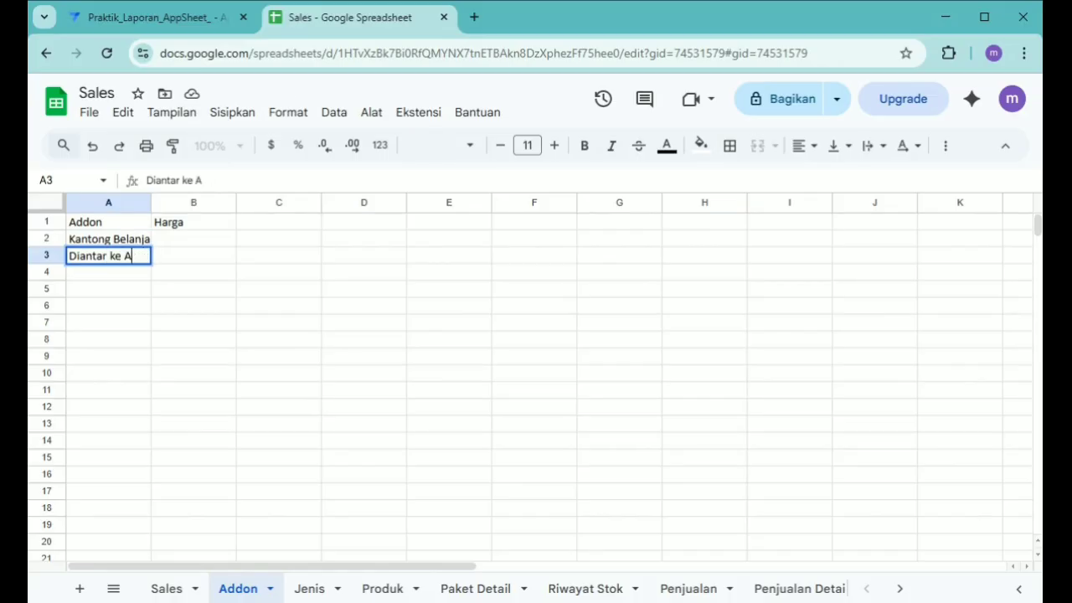
key(BackSpace)
text(Rumah)
key(Return)
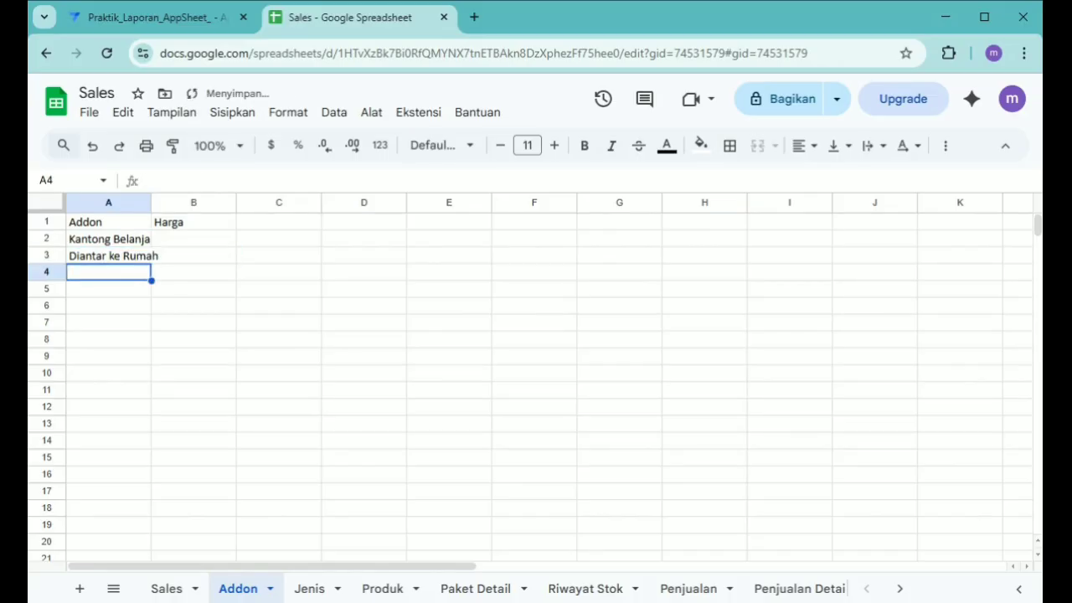
Enter the add-ons Diantar Hari ini in A4 and packing Kardus in A5.
text(Diantar Har)
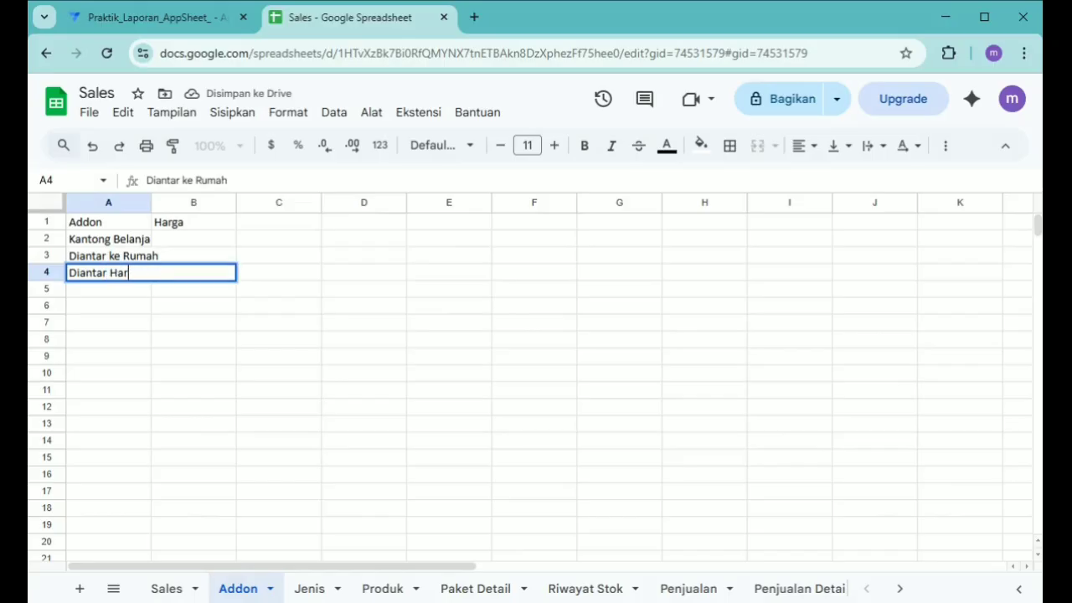
text(i ini)
key(Return)
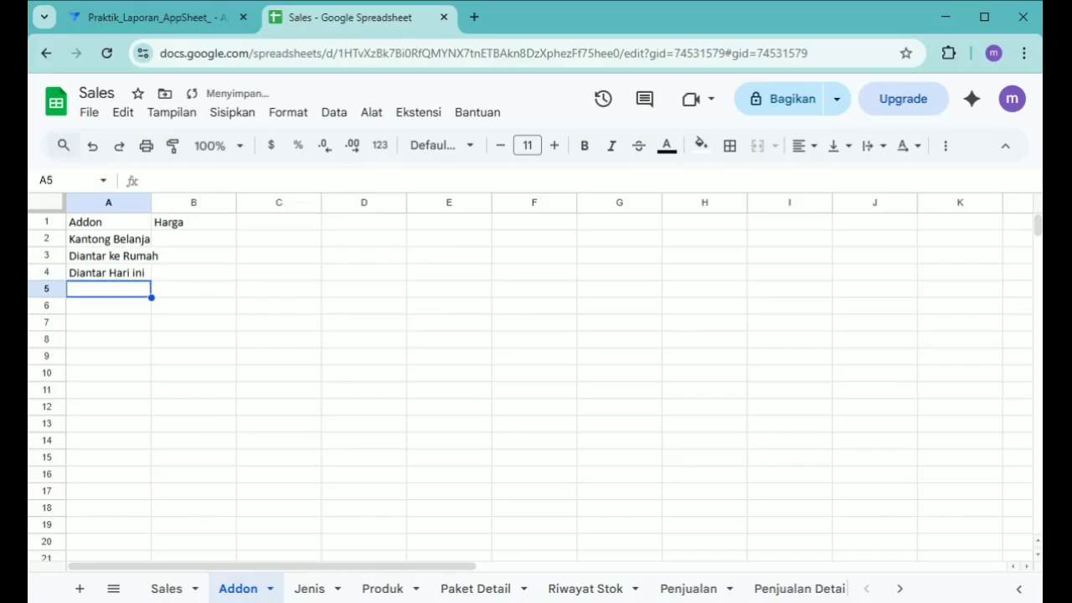
text(packing Kardus)
key(Return)
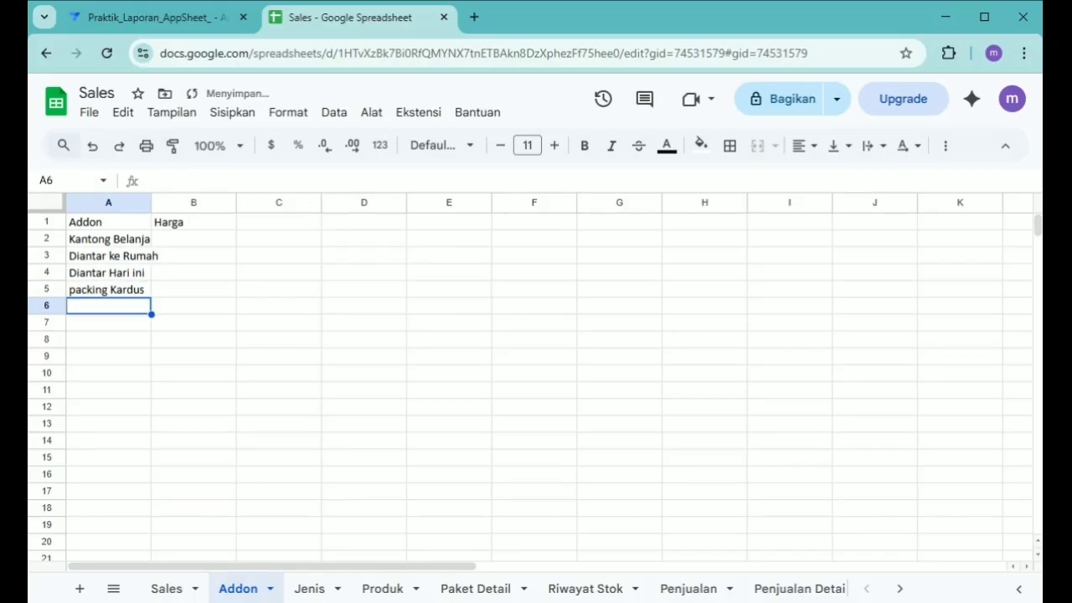
Enter a price of 100 for Kantong Belanja in cell B2.
key(Up)
key(Up)
key(Right)
key(Up)
key(Up)
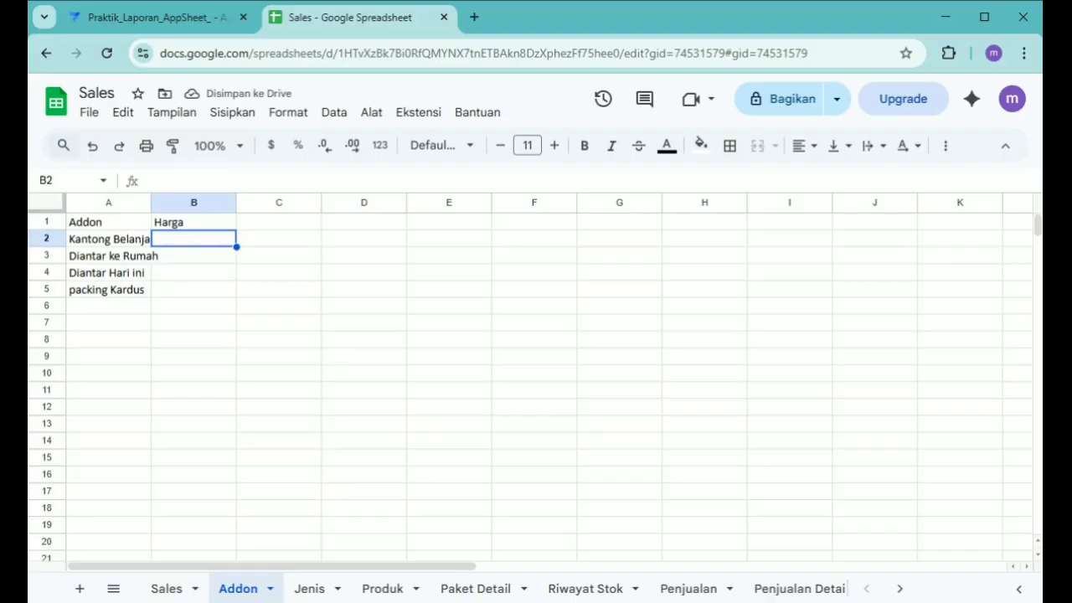
text(100)
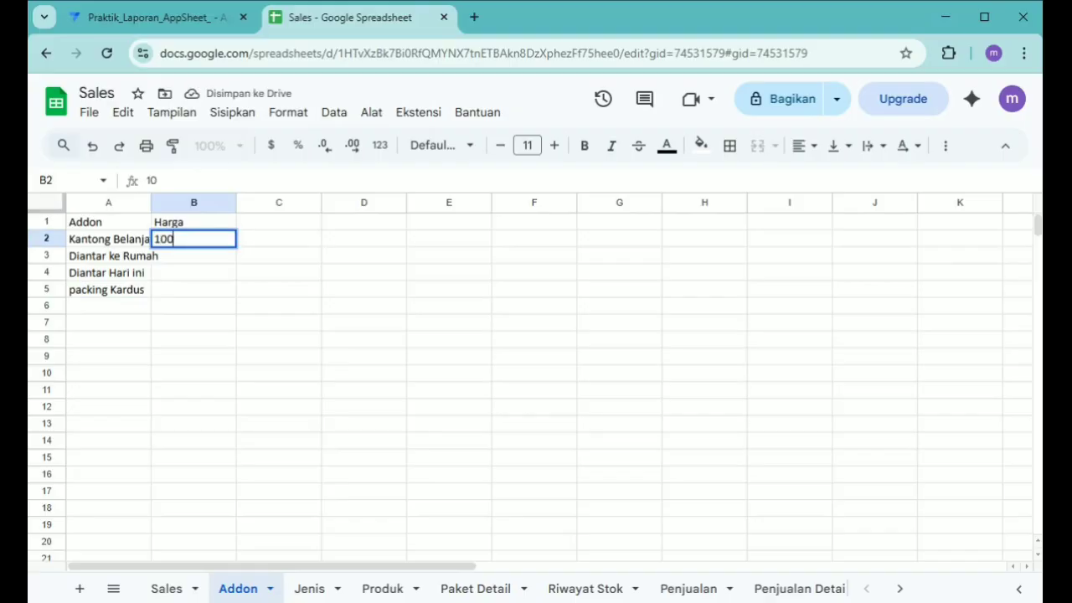
key(Return)
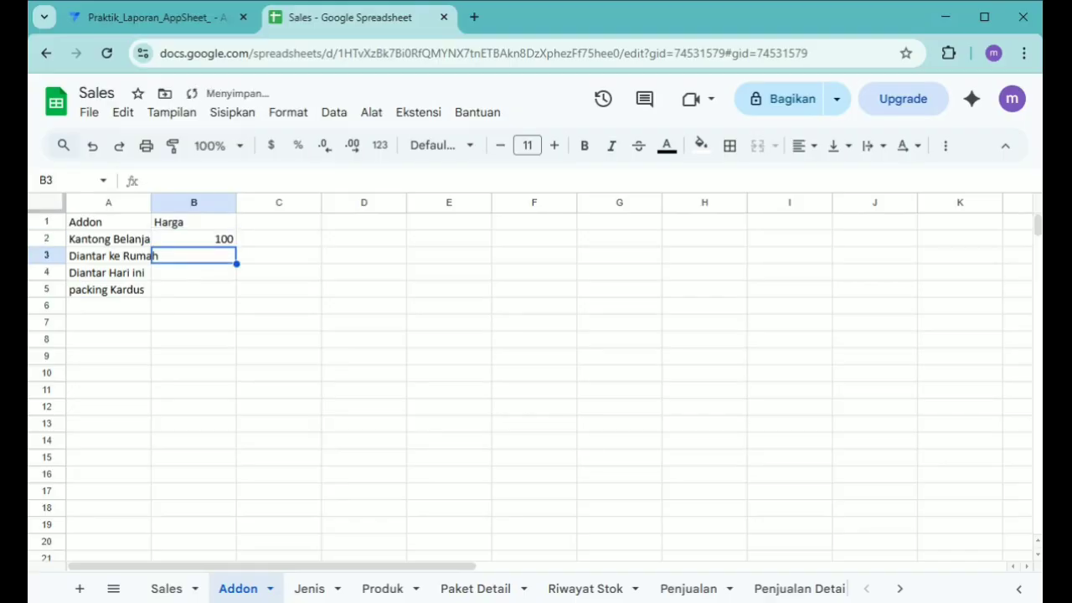
Enter the remaining add-on prices: 12000 in B3, 0 in B4 and 0 in B5.
text(12000)
key(Return)
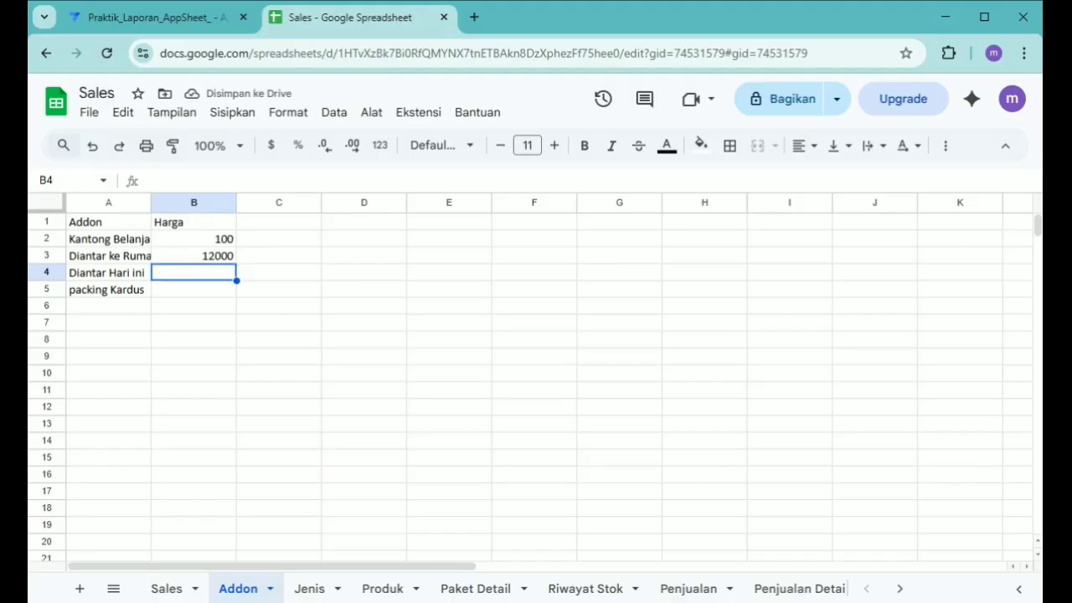
text(0)
key(Return)
text(0)
key(Return)
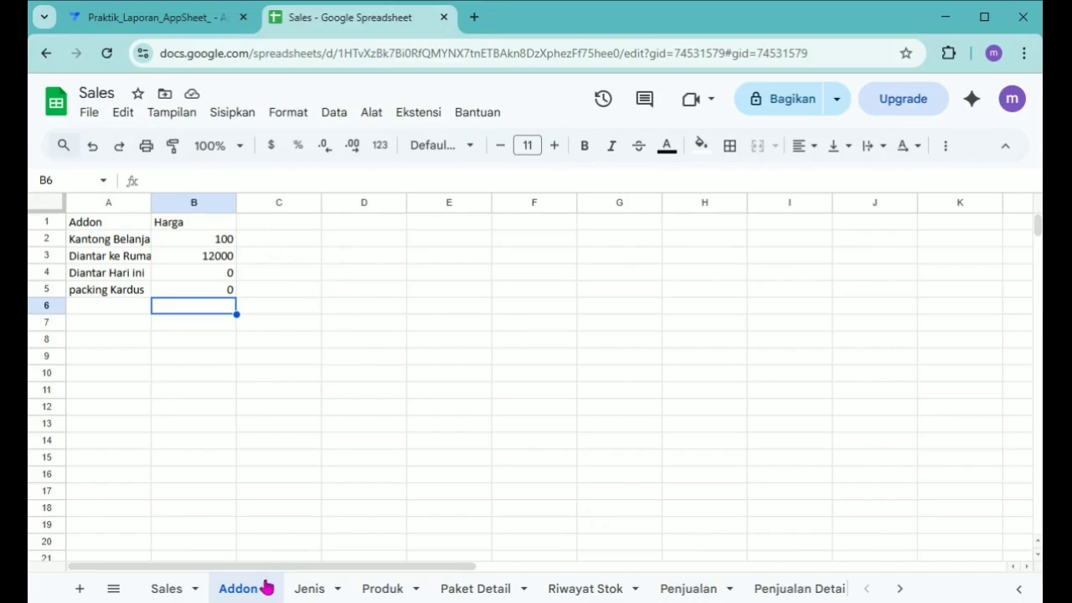
Add a Catatan column header in cell F1 of the Penjualan sheet.
click(678, 590)
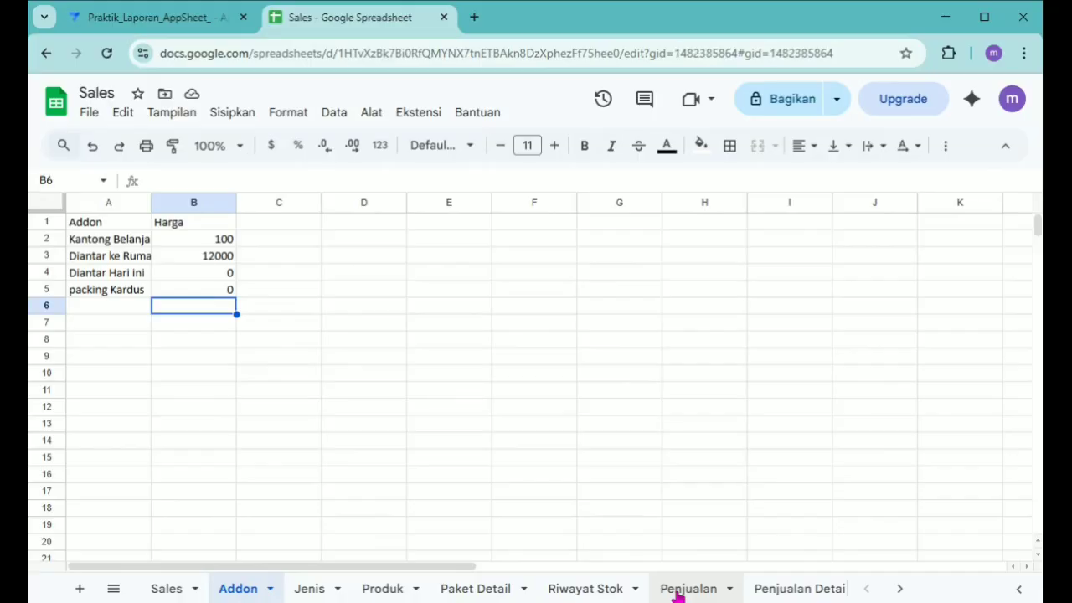
click(529, 224)
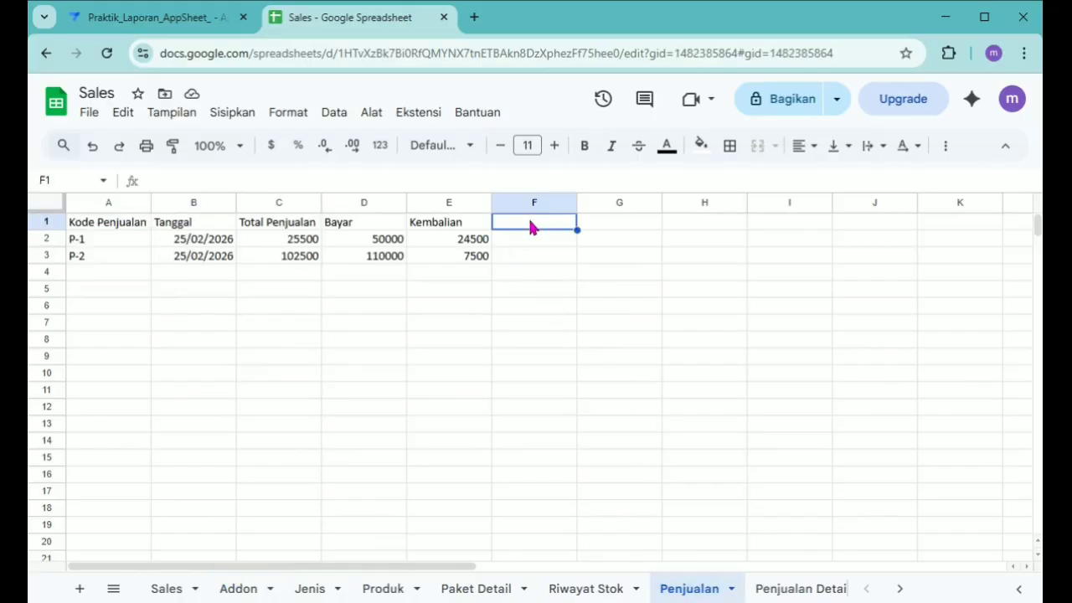
text(Catatan)
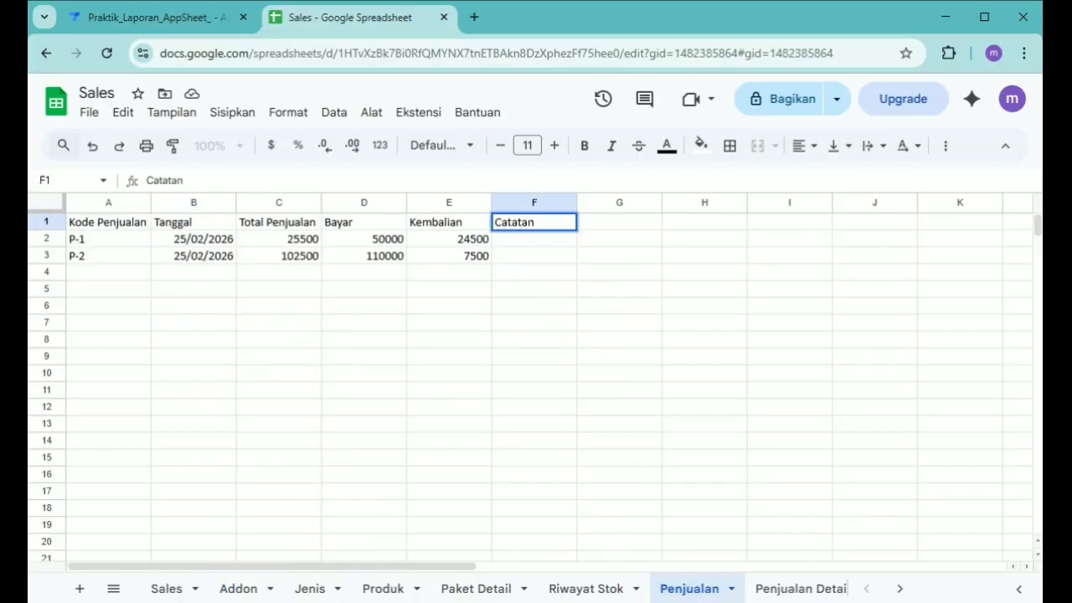
click(755, 259)
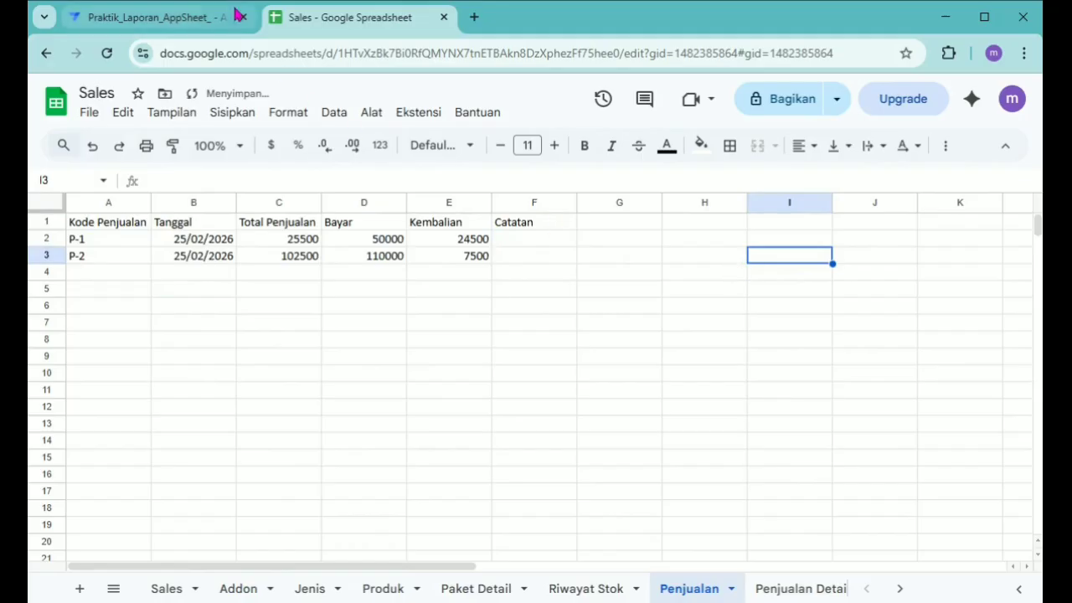
Switch to the AppSheet editor and regenerate the column structure of the Penjualan table.
click(122, 18)
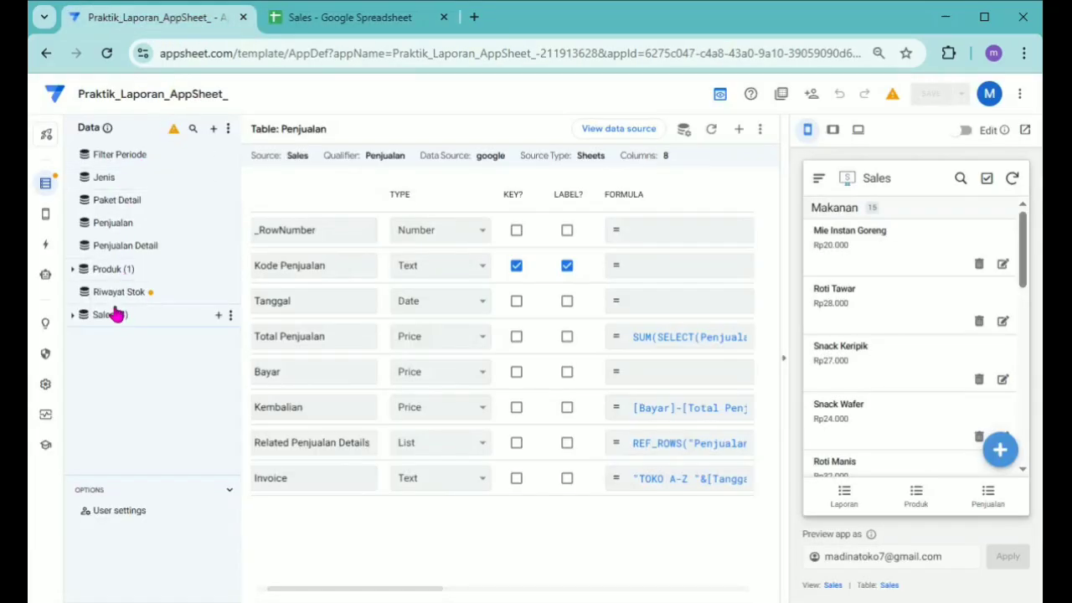
click(121, 233)
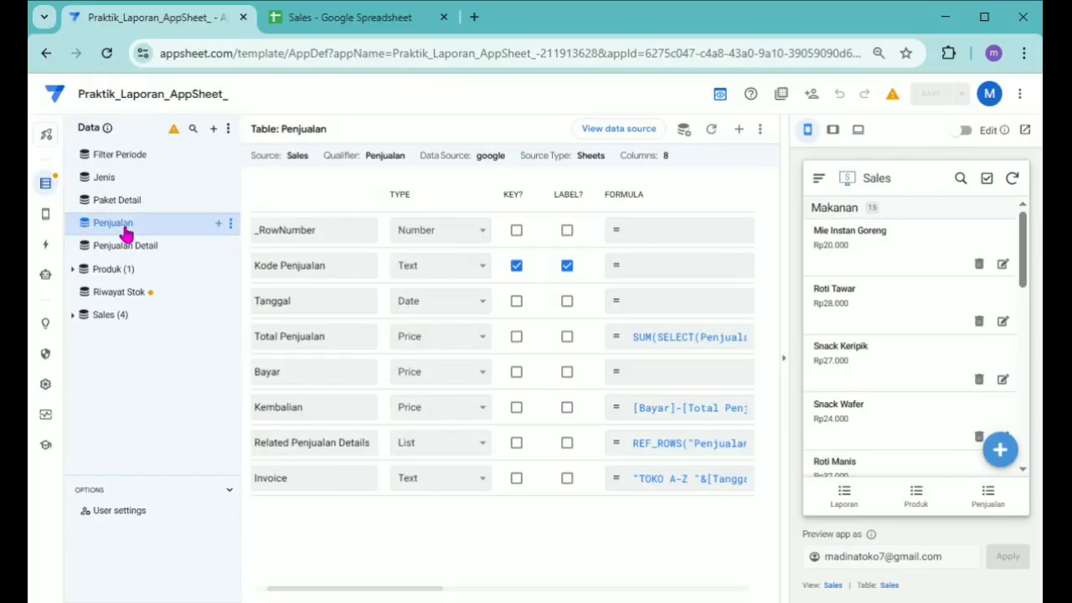
click(712, 132)
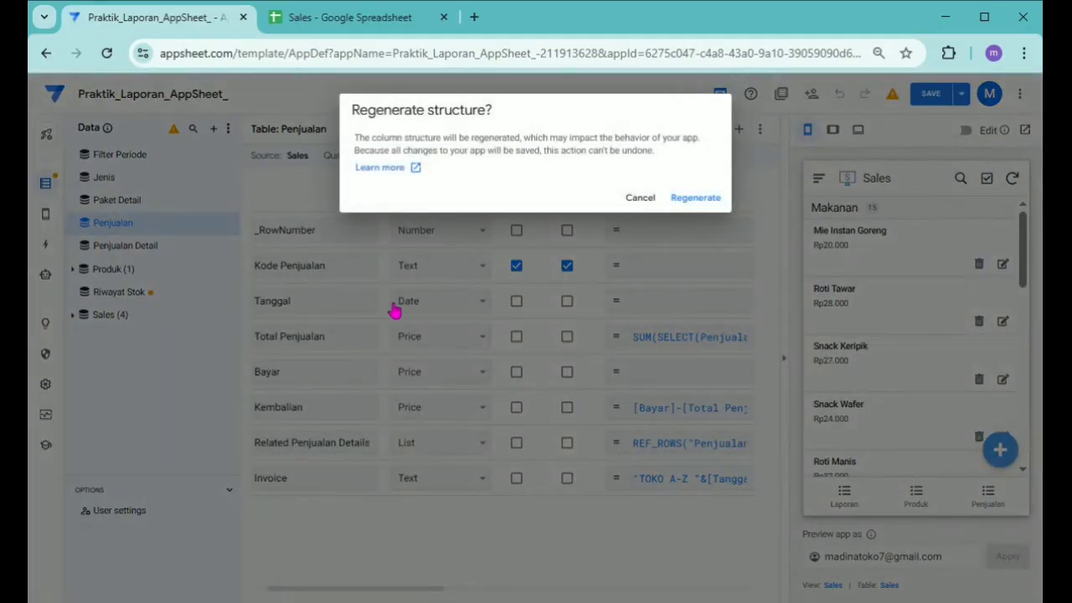
key(Return)
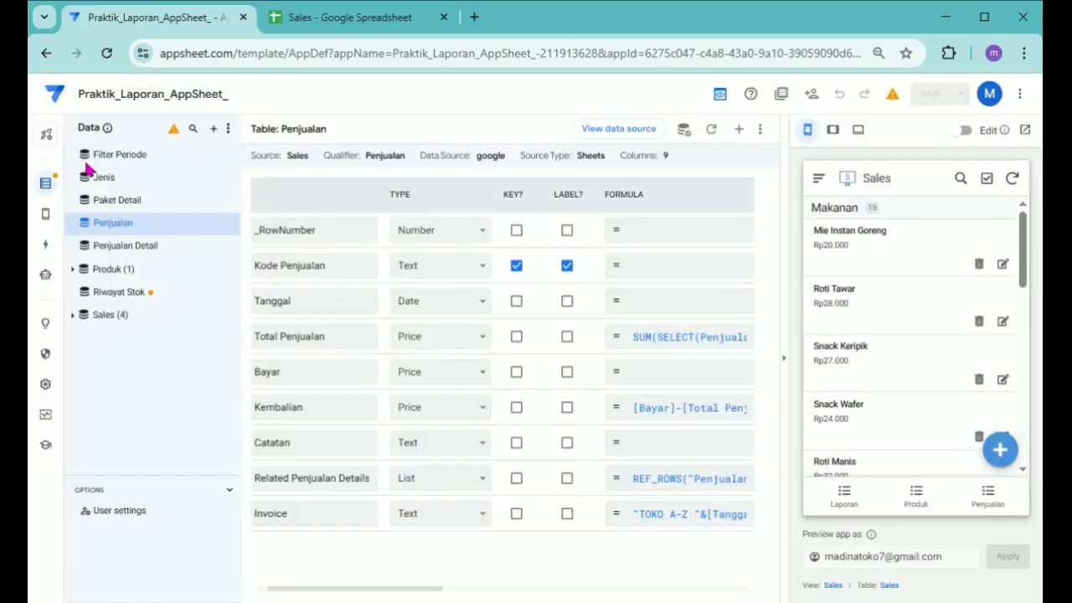
Search Drive for the spreadsheet "sales" and add its Addon table to the app's data.
click(214, 129)
click(447, 230)
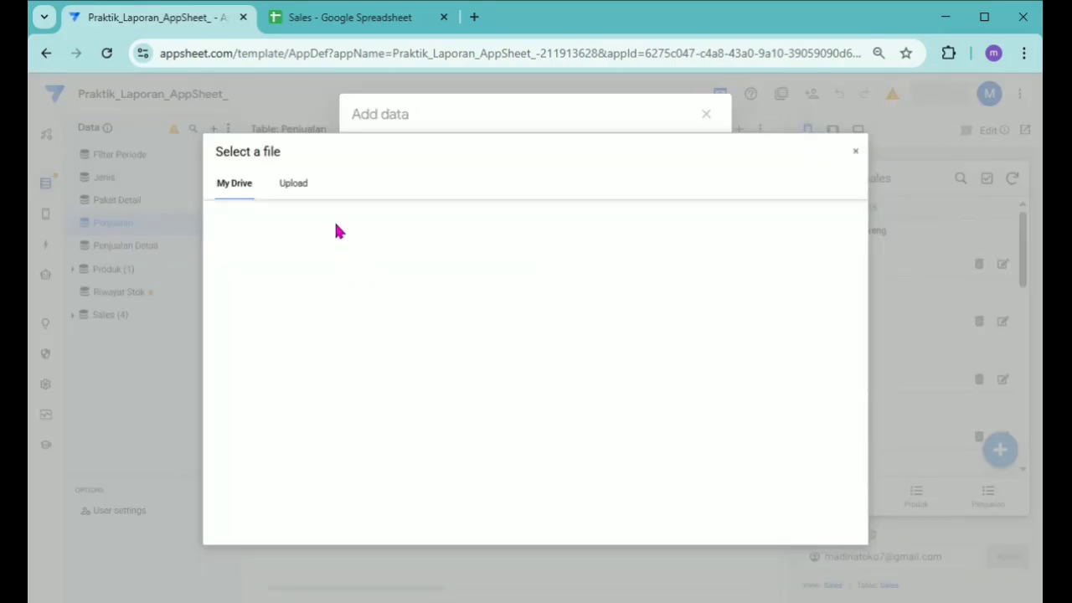
text(sal)
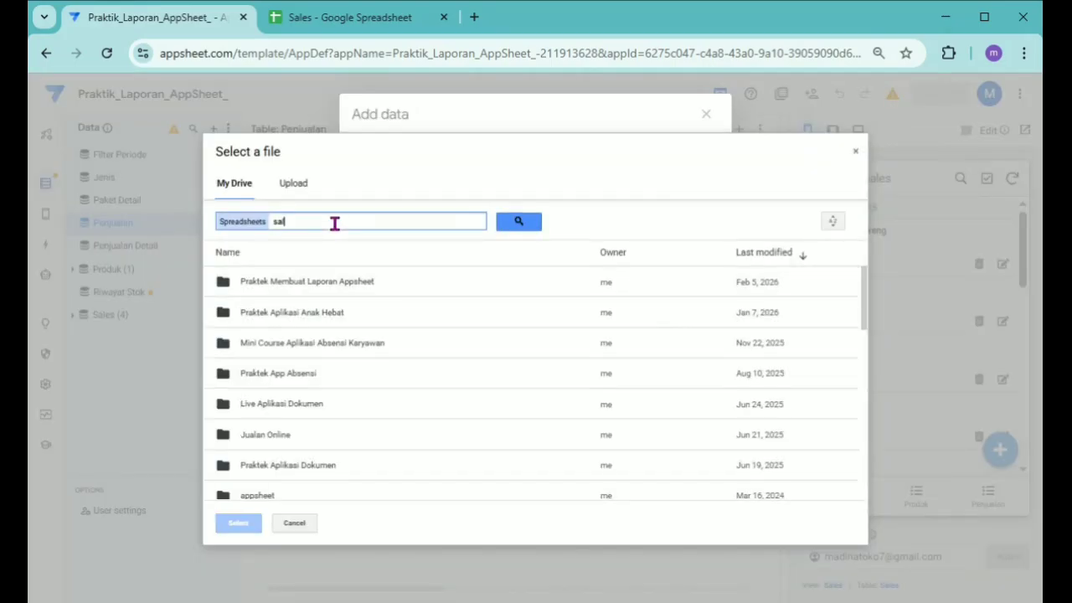
text(es)
key(Return)
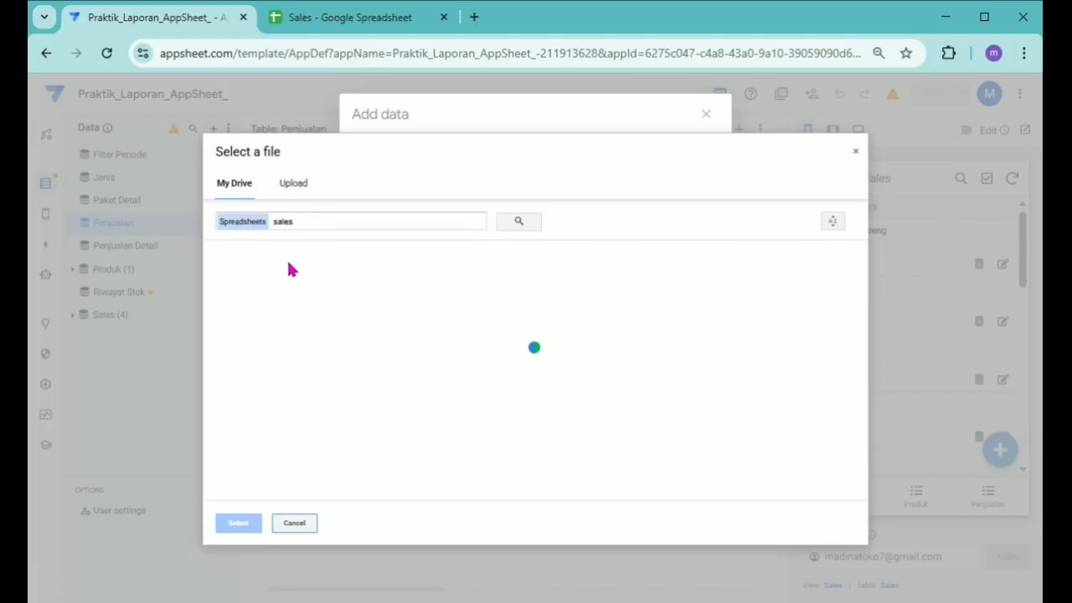
click(285, 276)
click(243, 525)
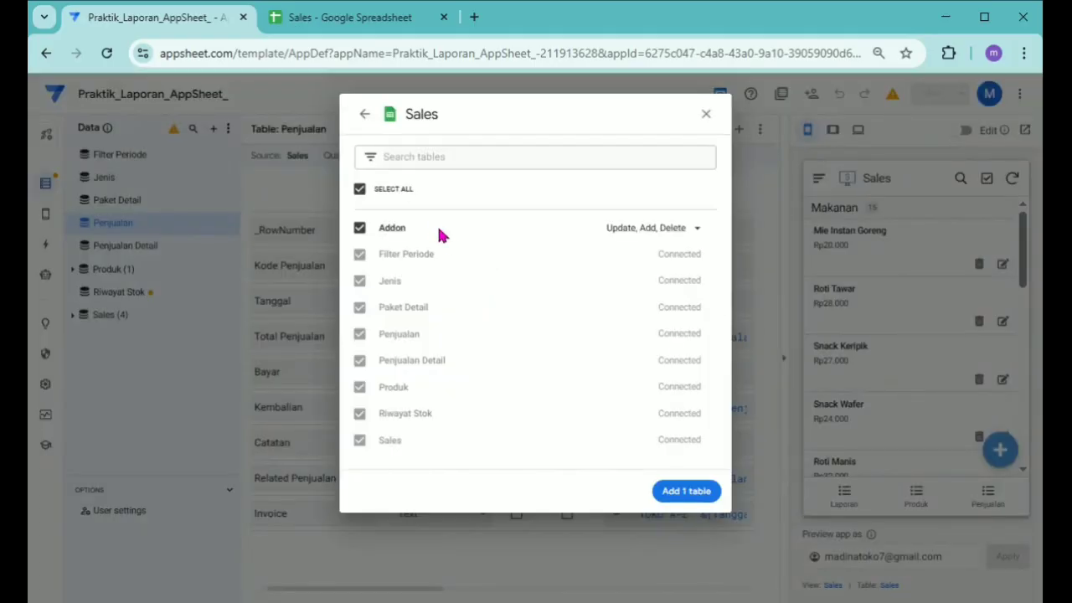
click(686, 491)
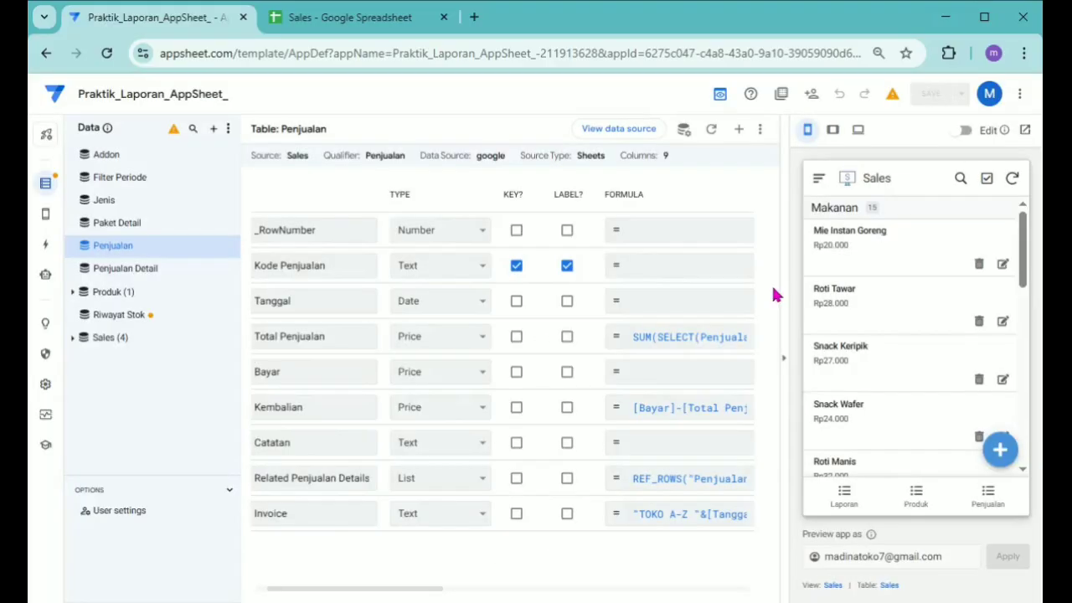
In the Addon table, set the Harga column to type Price with currency symbol Rp and 0 decimal digits.
click(113, 157)
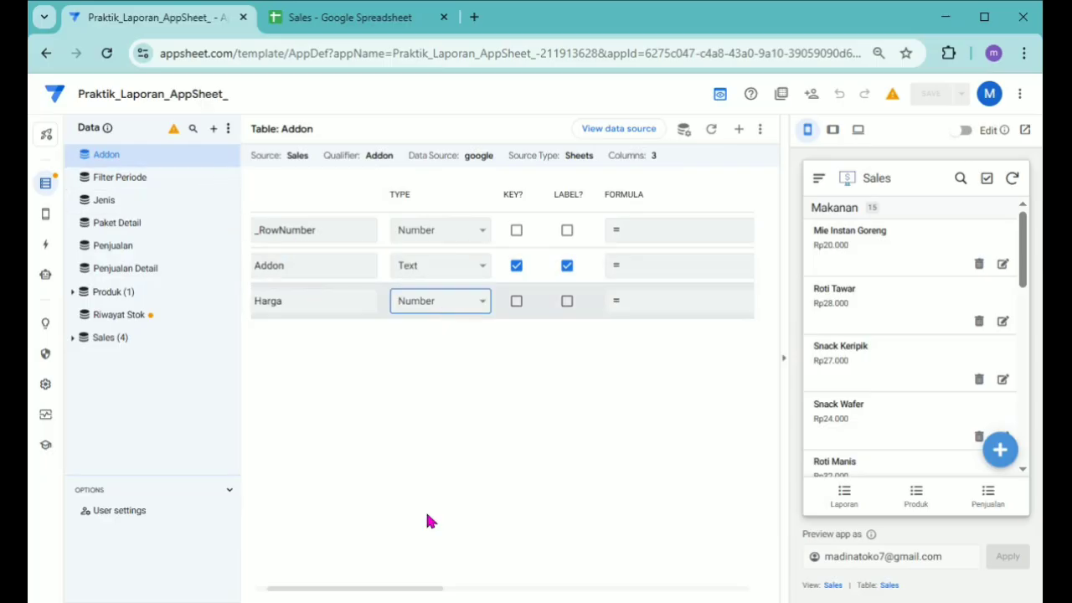
click(428, 428)
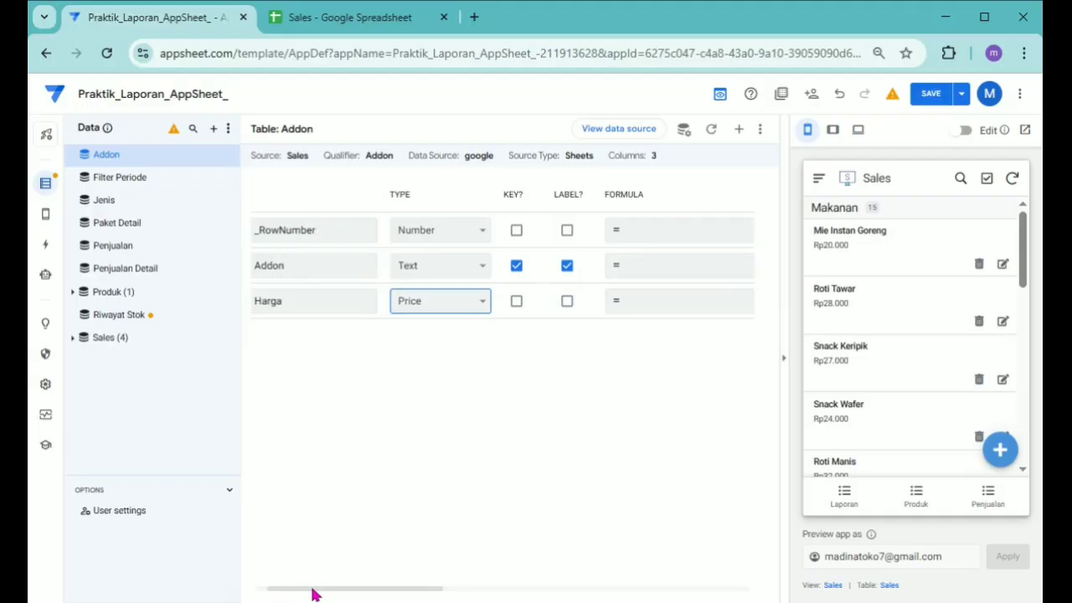
drag(313, 590, 215, 590)
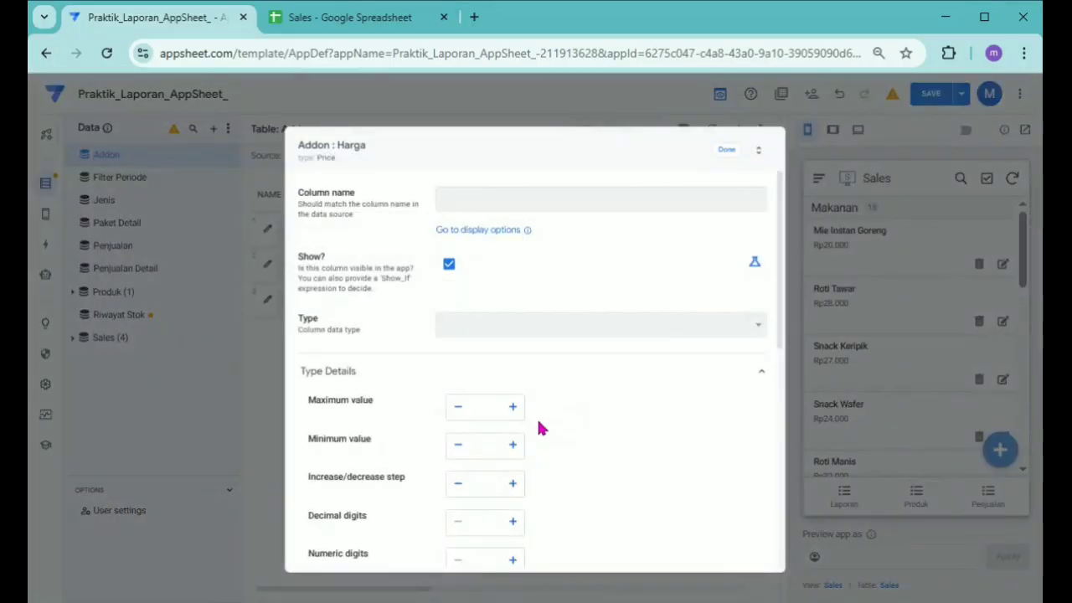
scroll(552, 427, down, 5)
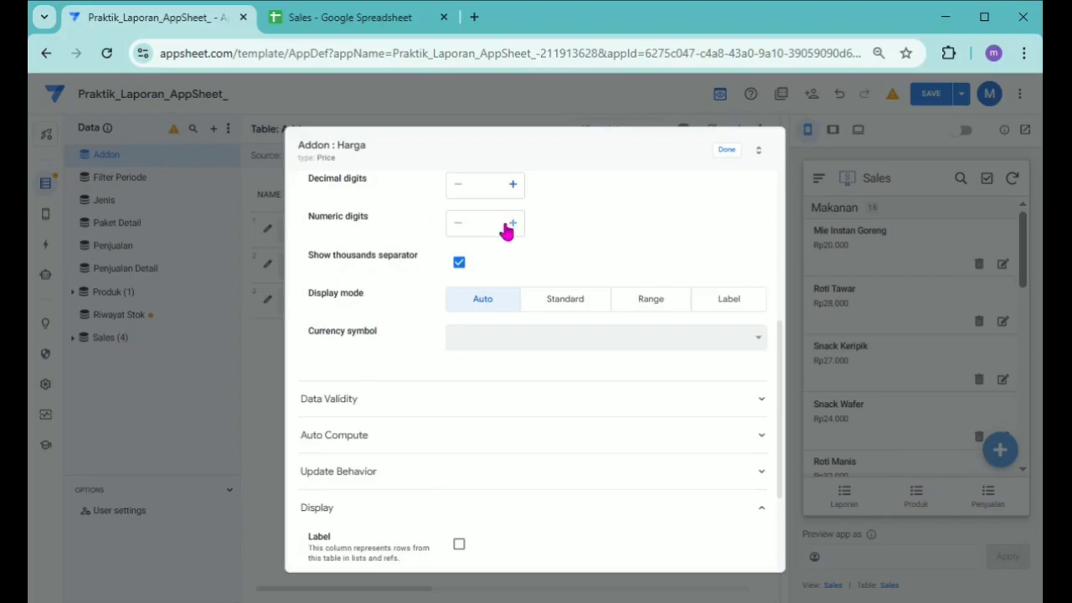
click(492, 348)
text(Rp)
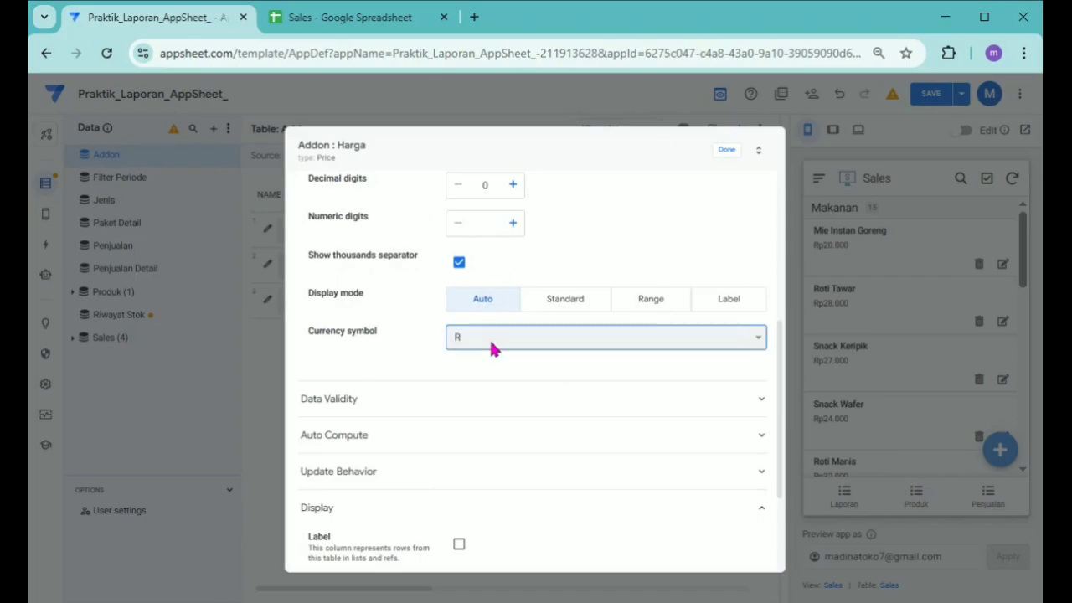
click(499, 187)
scroll(438, 181, up, 1)
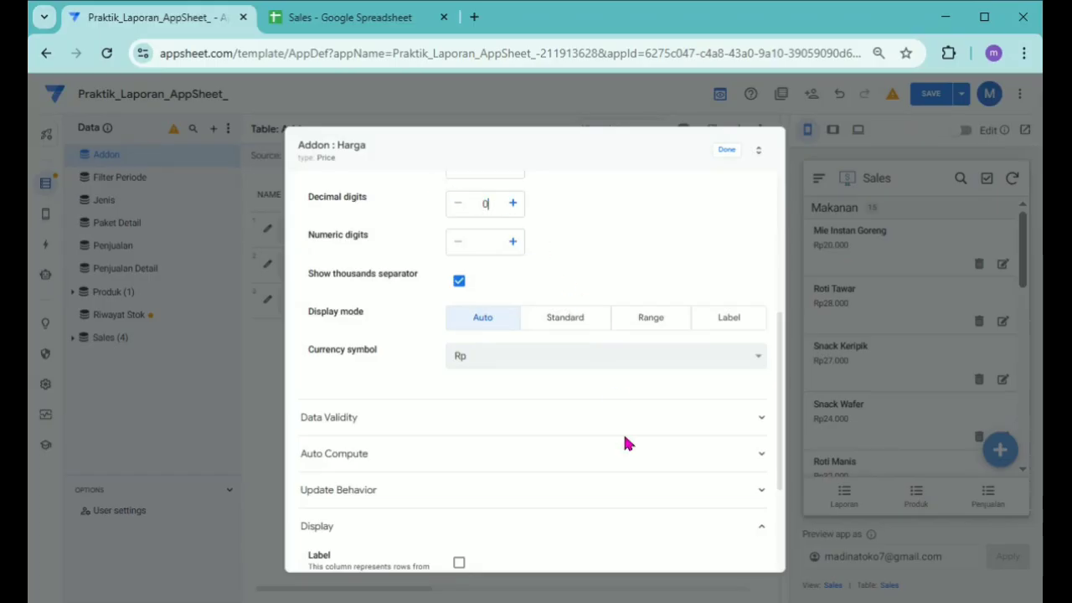
click(727, 151)
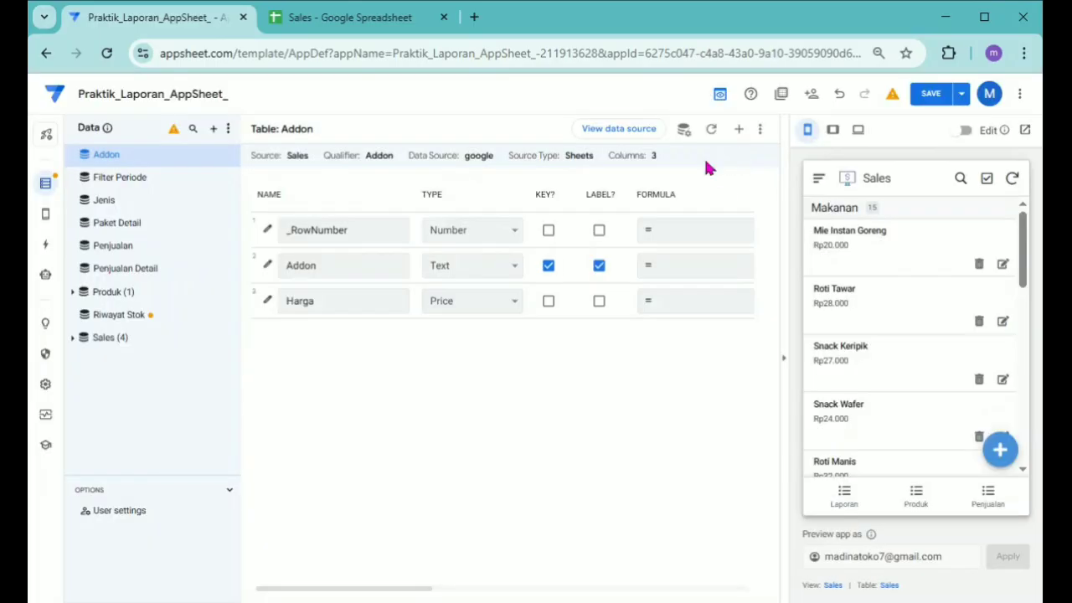
Change the Catatan column of the Penjualan table to type EnumList.
click(126, 258)
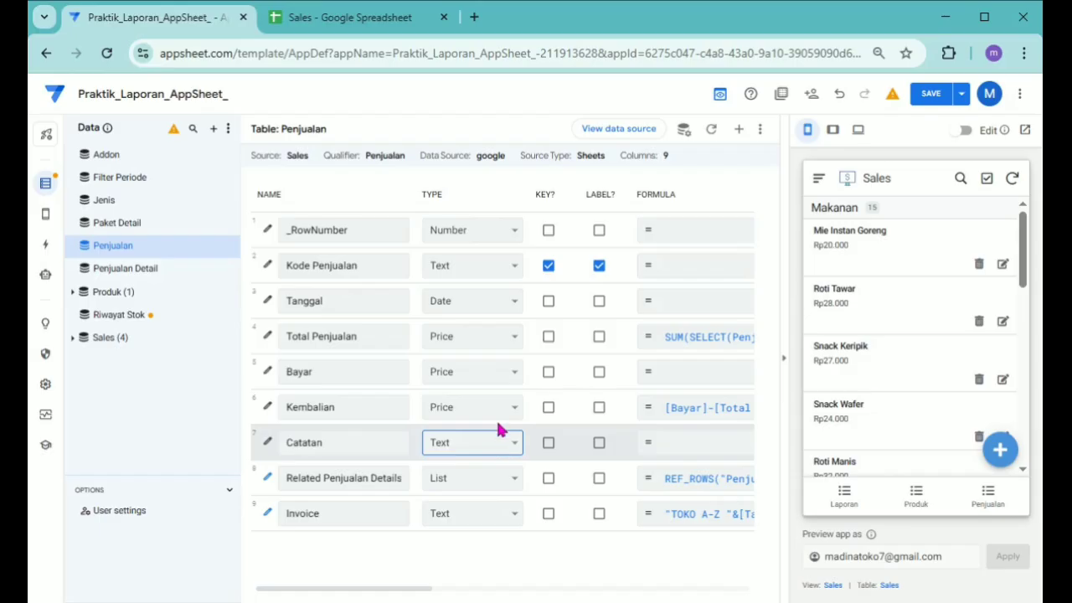
click(471, 143)
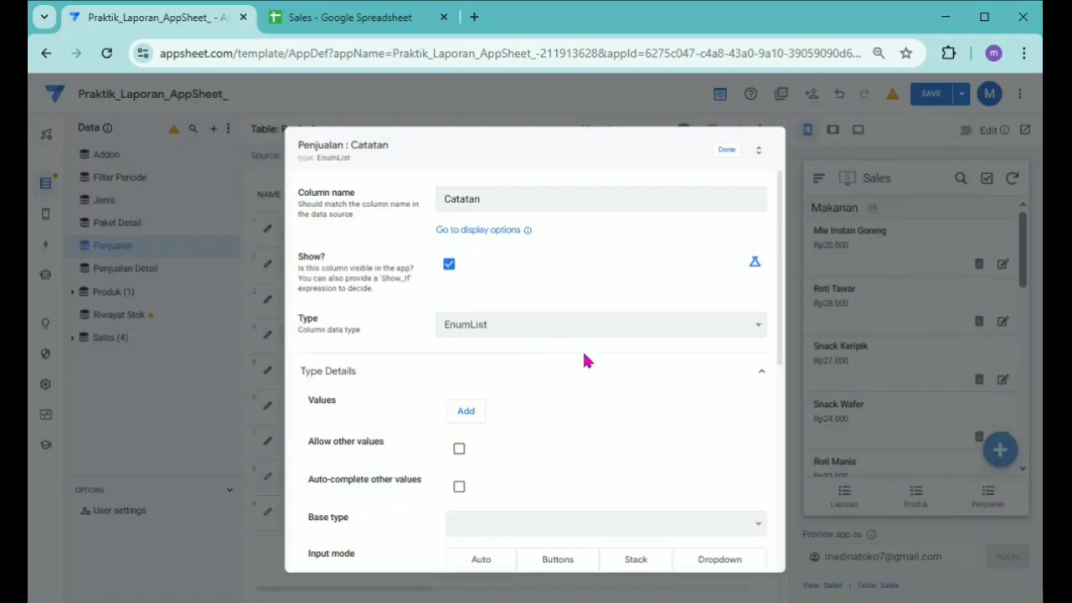
scroll(586, 377, down, 1)
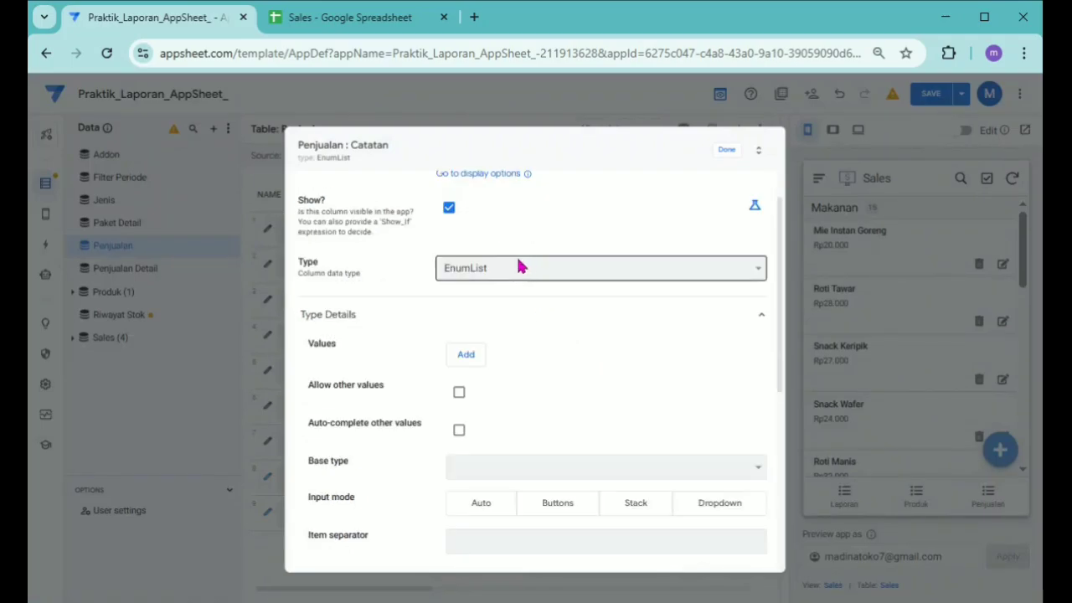
scroll(553, 399, down, 1)
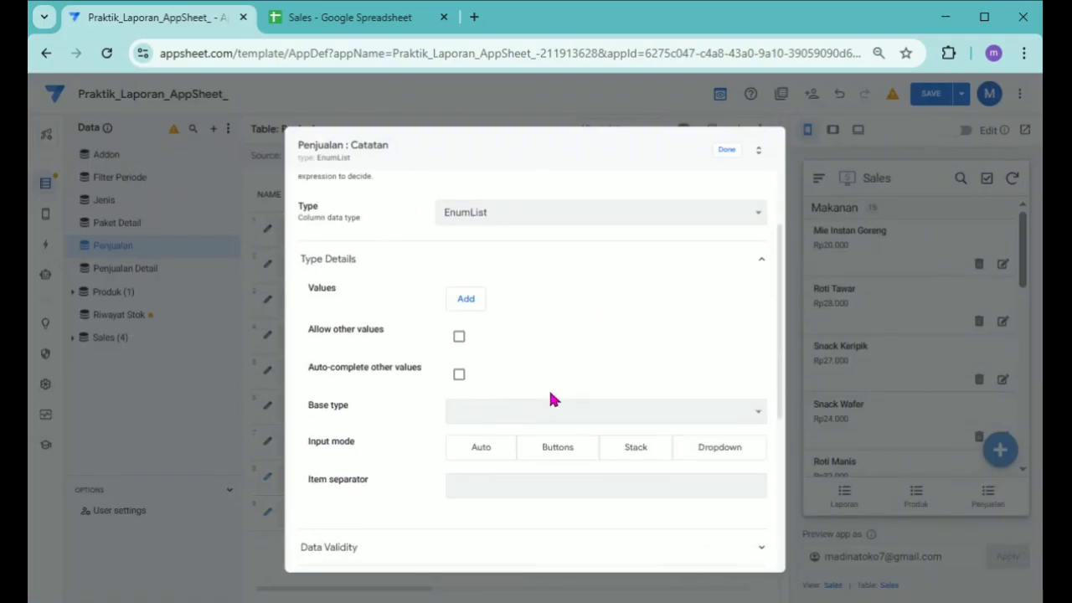
Set Catatan's base type to Ref, referencing the Addon table, with Dropdown as the input mode.
click(480, 420)
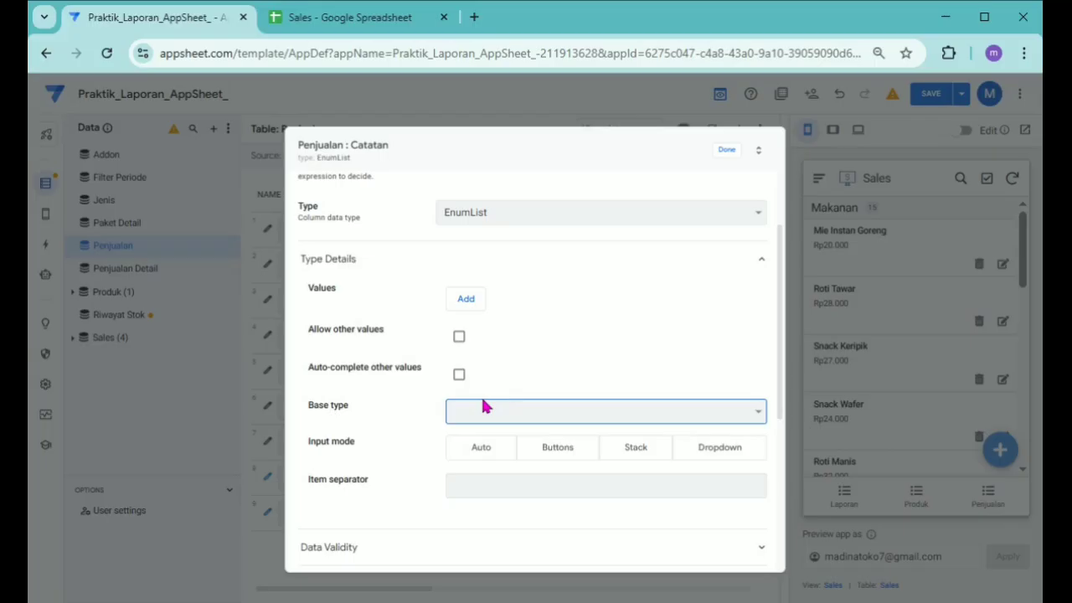
key(r)
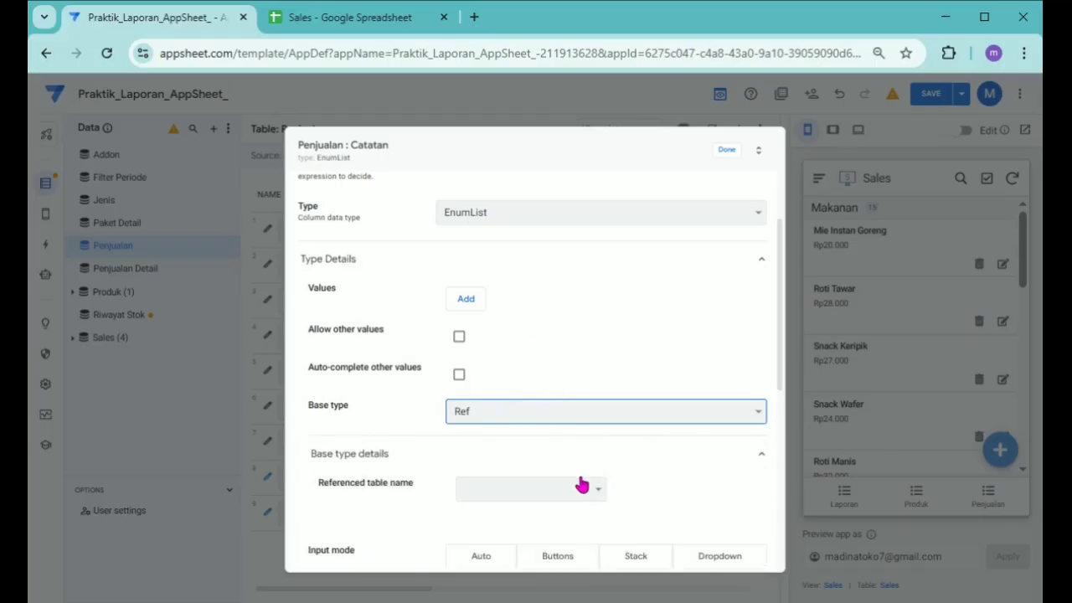
click(522, 489)
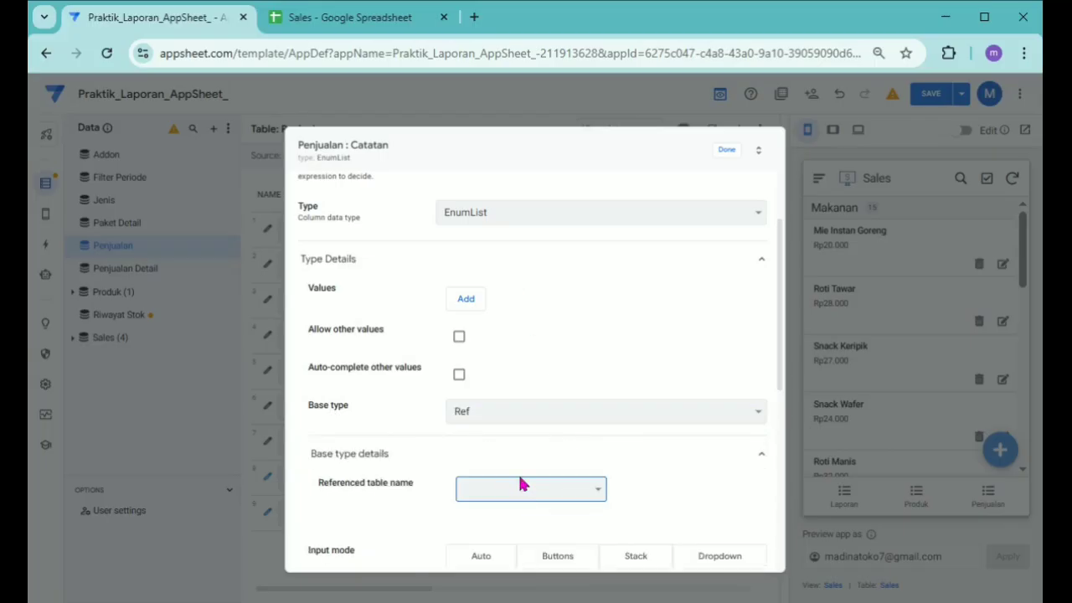
key(a)
scroll(666, 297, down, 3)
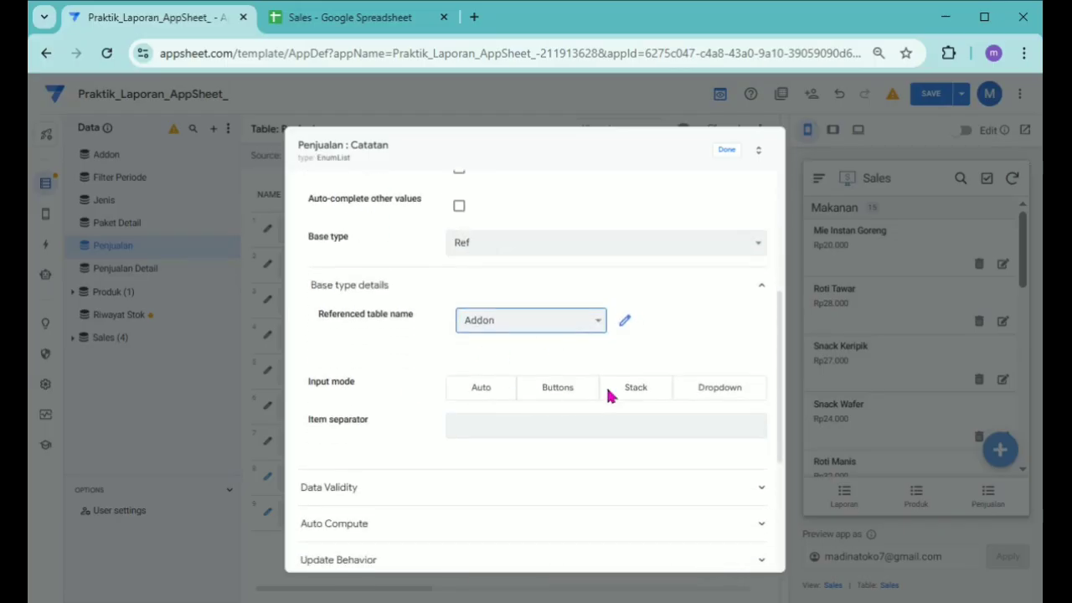
click(709, 392)
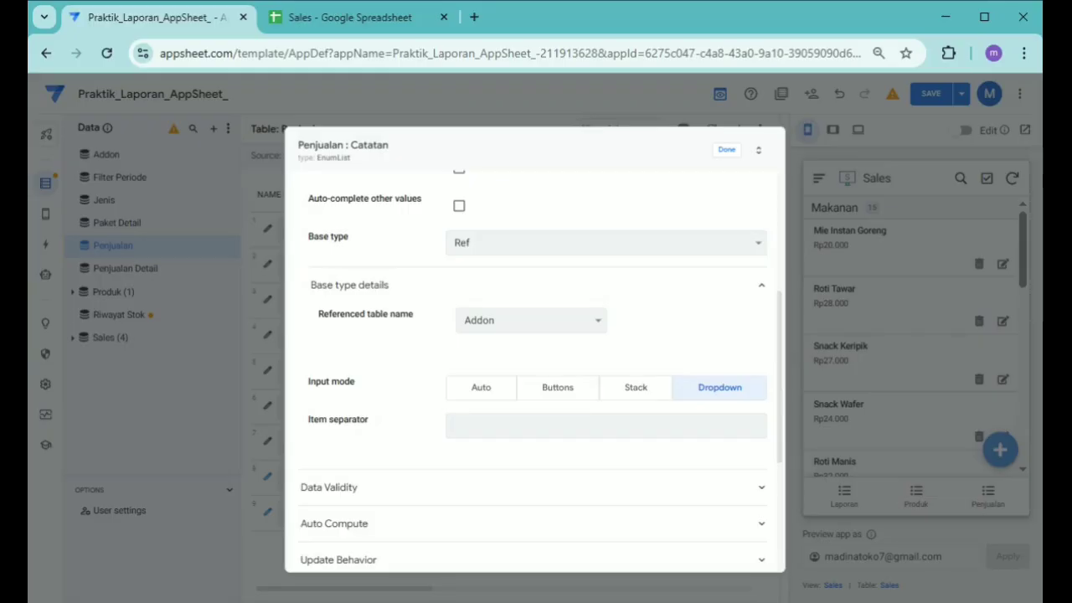
scroll(709, 394, down, 1)
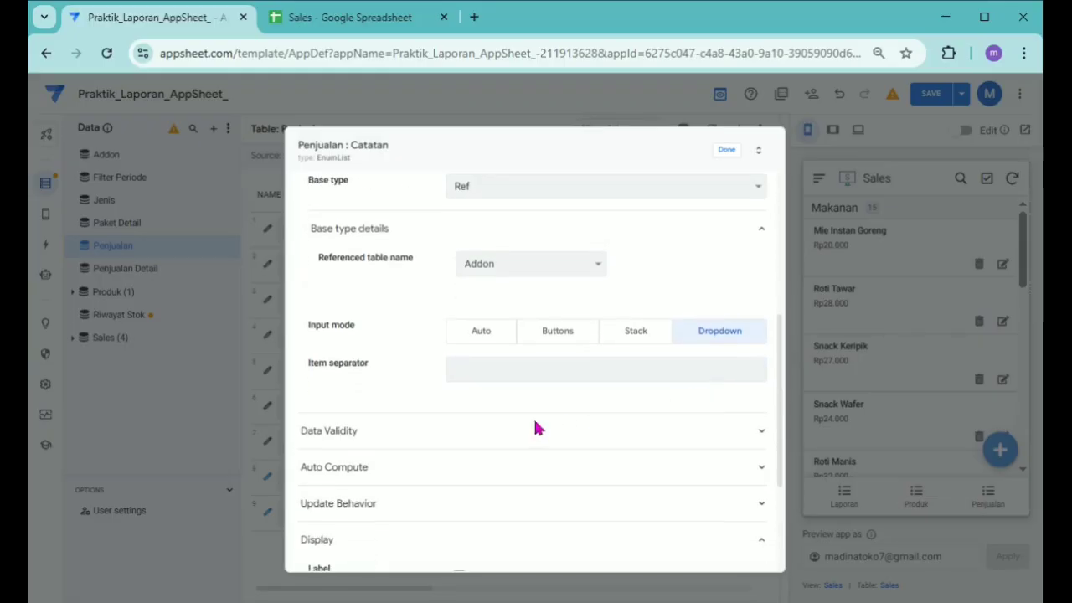
Set the Catatan column's Valid If formula to Addon[Addon] and finish editing the column.
click(465, 441)
click(522, 475)
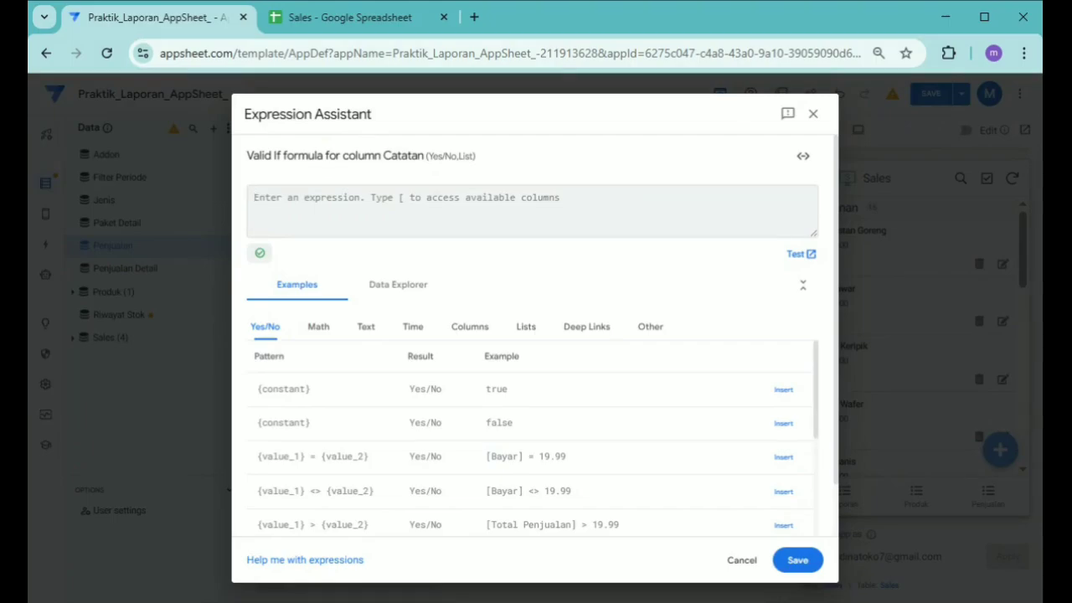
text(add)
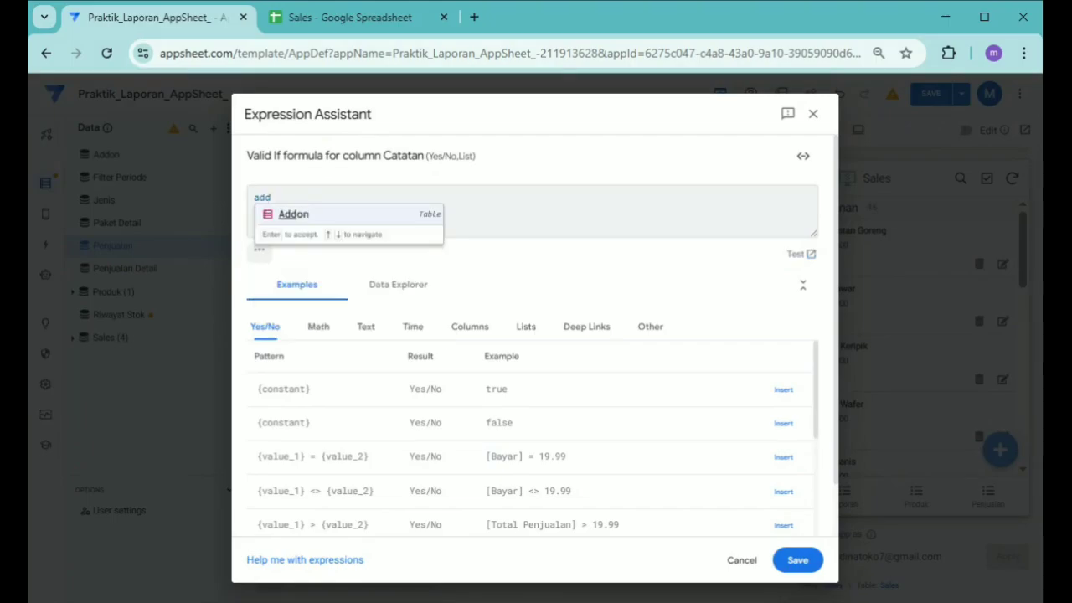
key(Return)
key(Down)
key(Return)
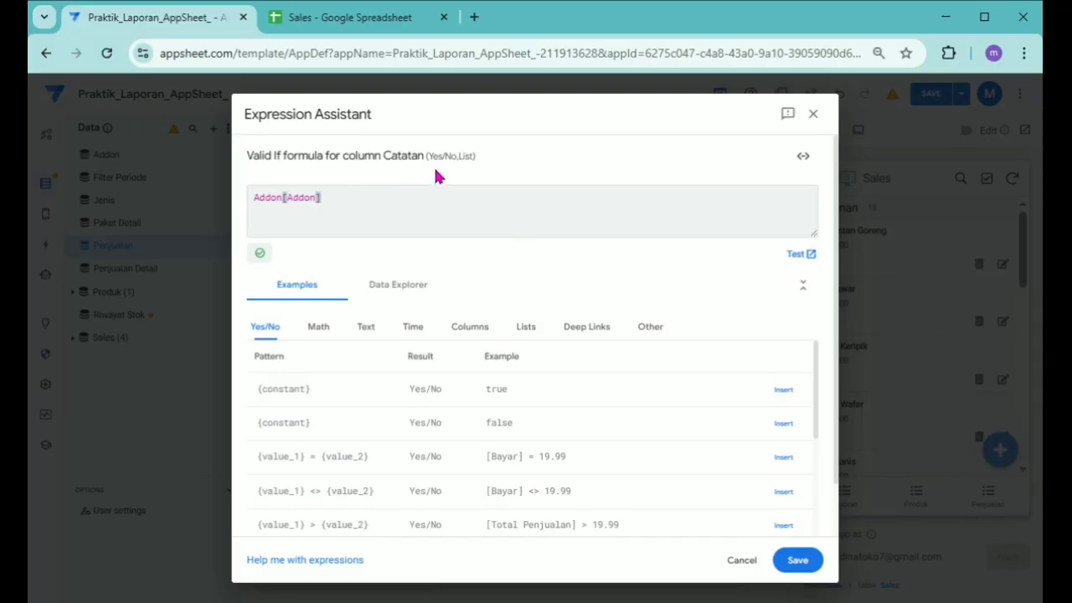
click(301, 201)
click(798, 560)
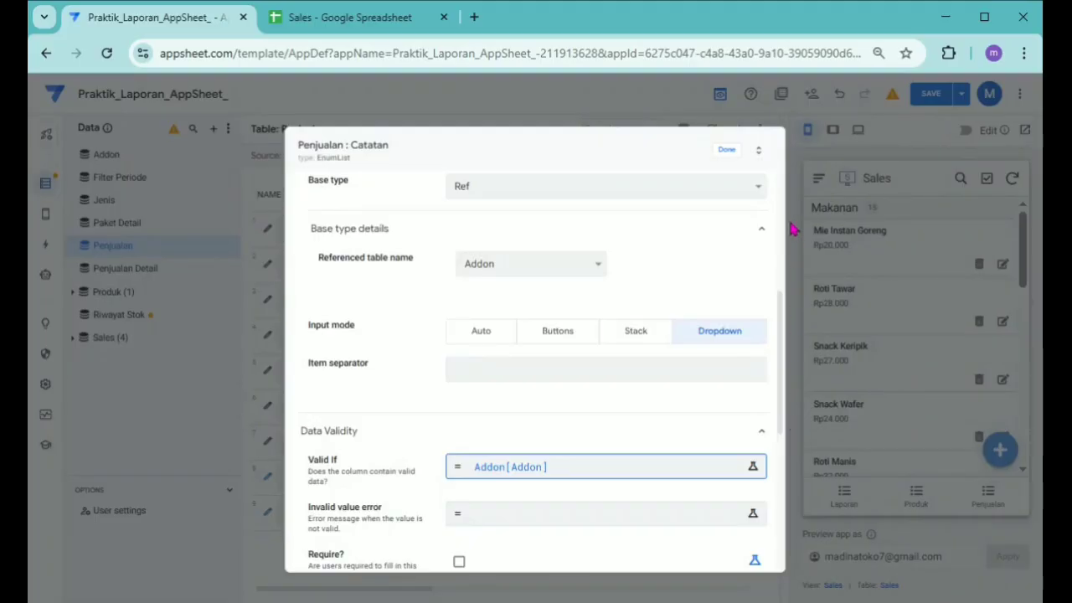
click(724, 150)
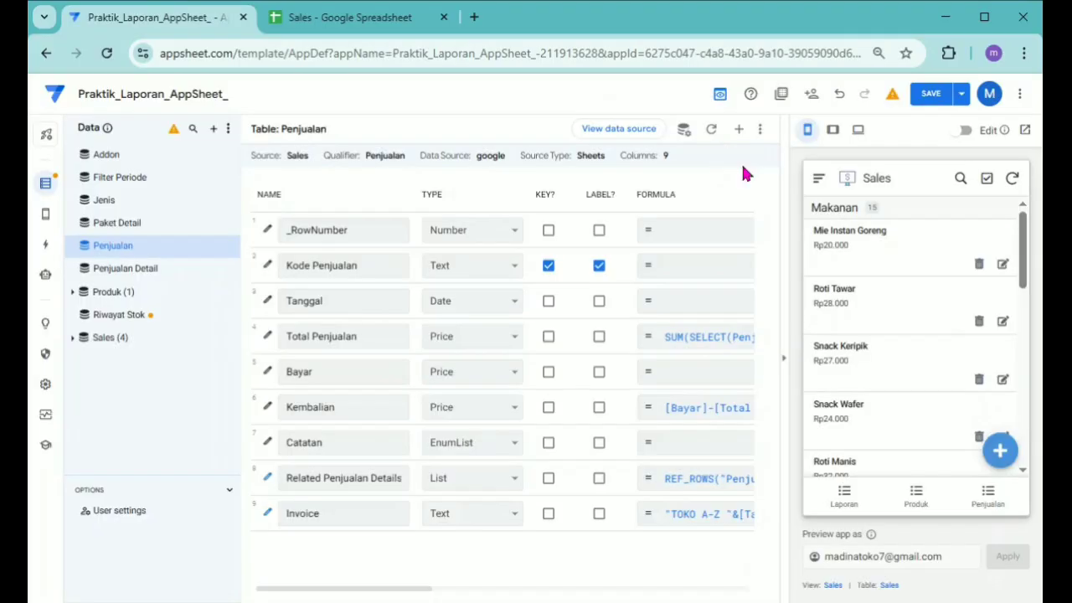
Add the Catatan column to the manual column order of the Penjualan_Form view and save the app.
click(987, 499)
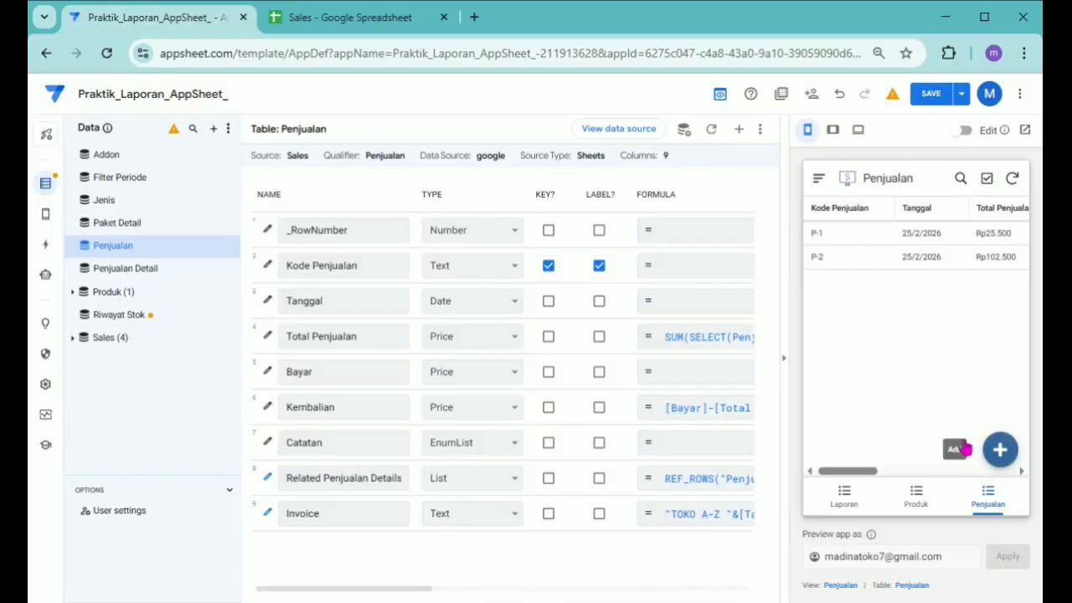
click(968, 450)
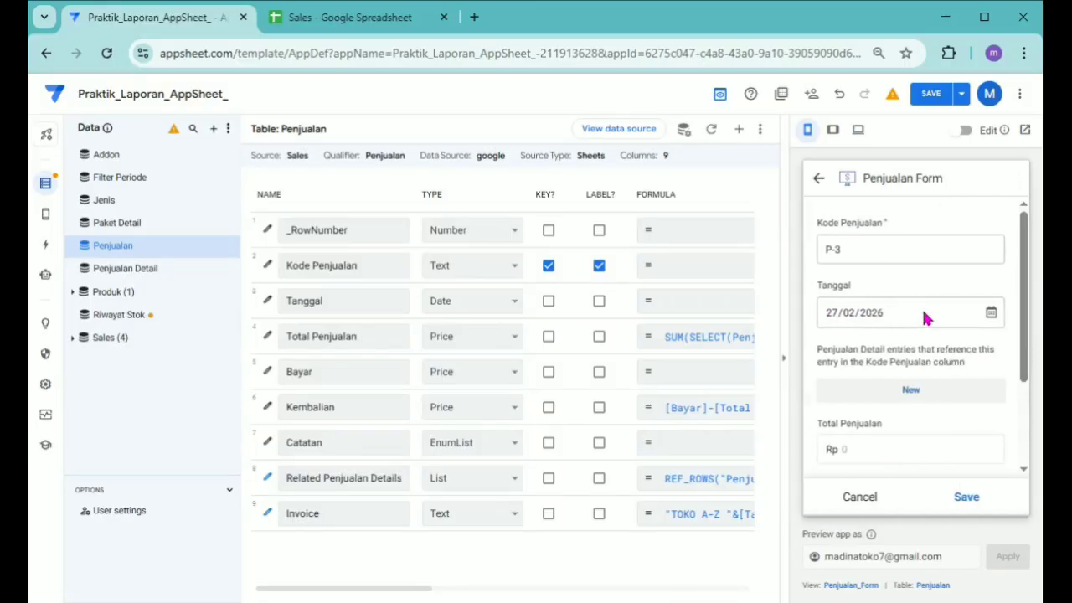
scroll(921, 323, down, 2)
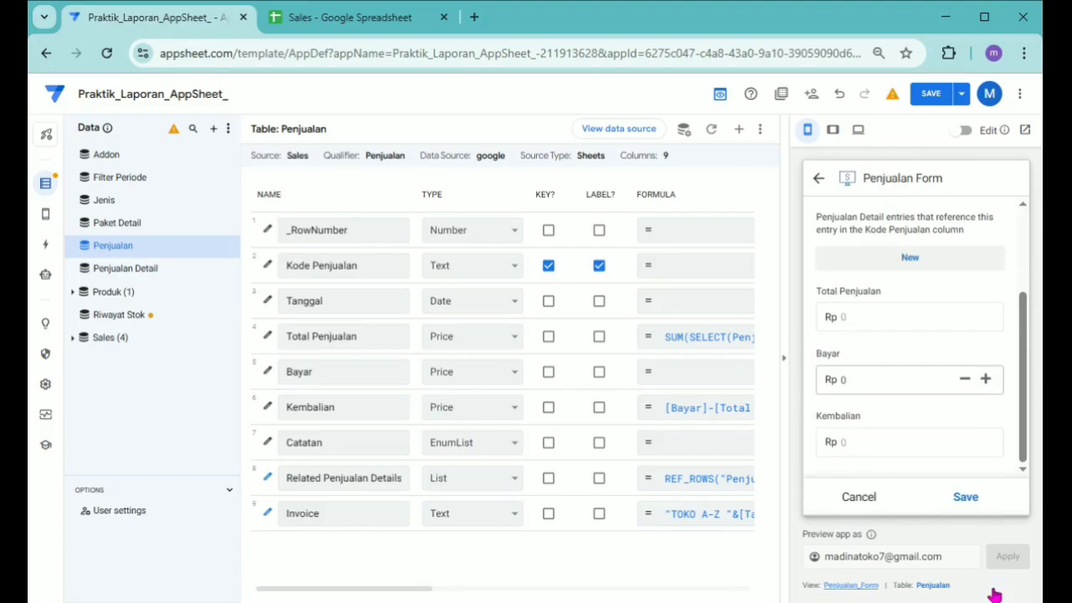
click(850, 585)
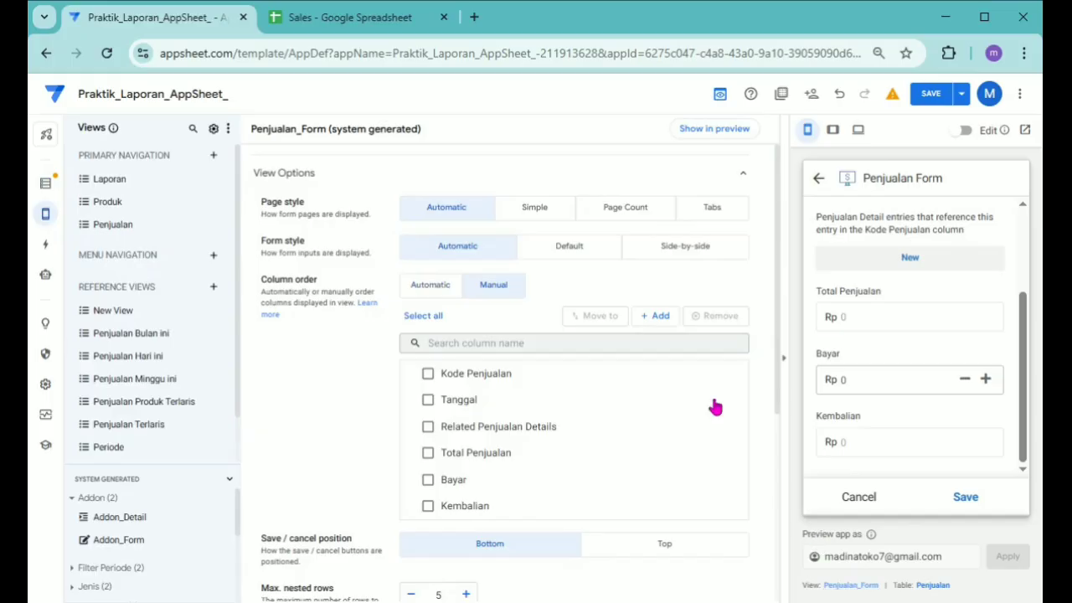
click(656, 316)
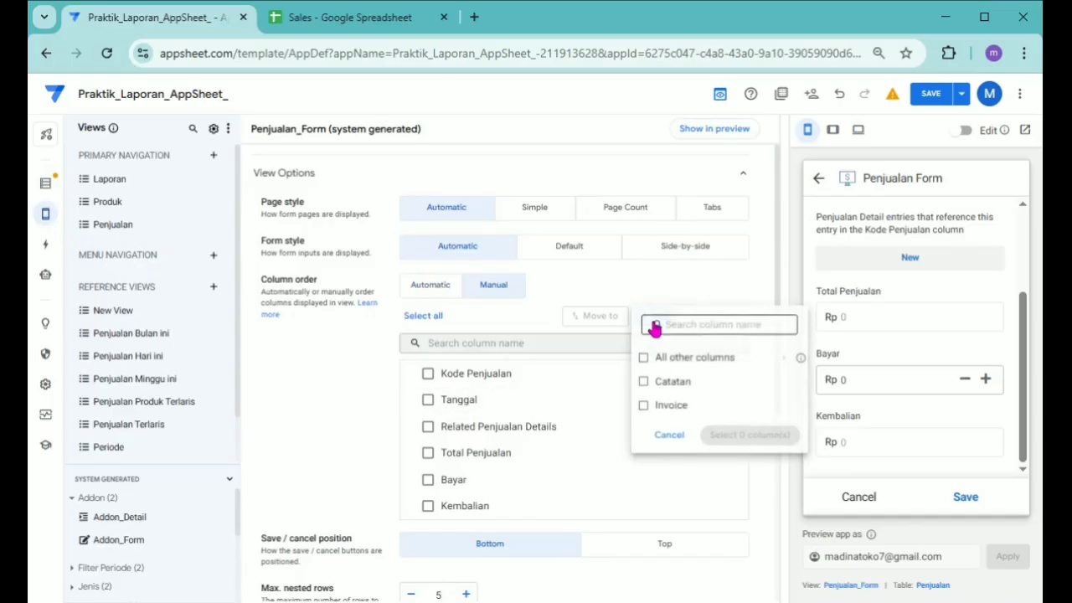
click(672, 383)
click(741, 435)
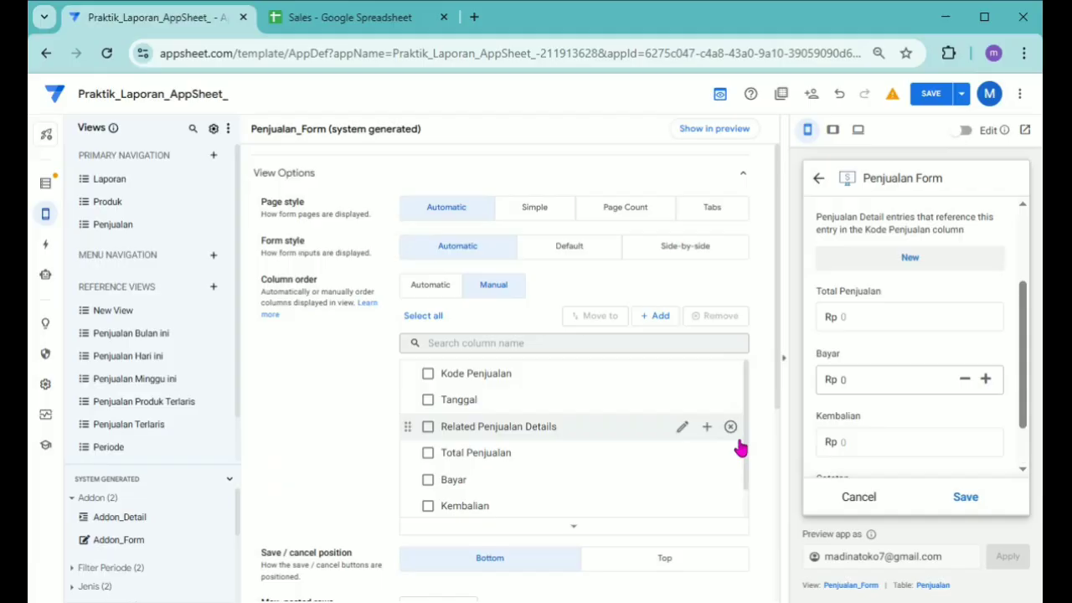
scroll(737, 450, down, 1)
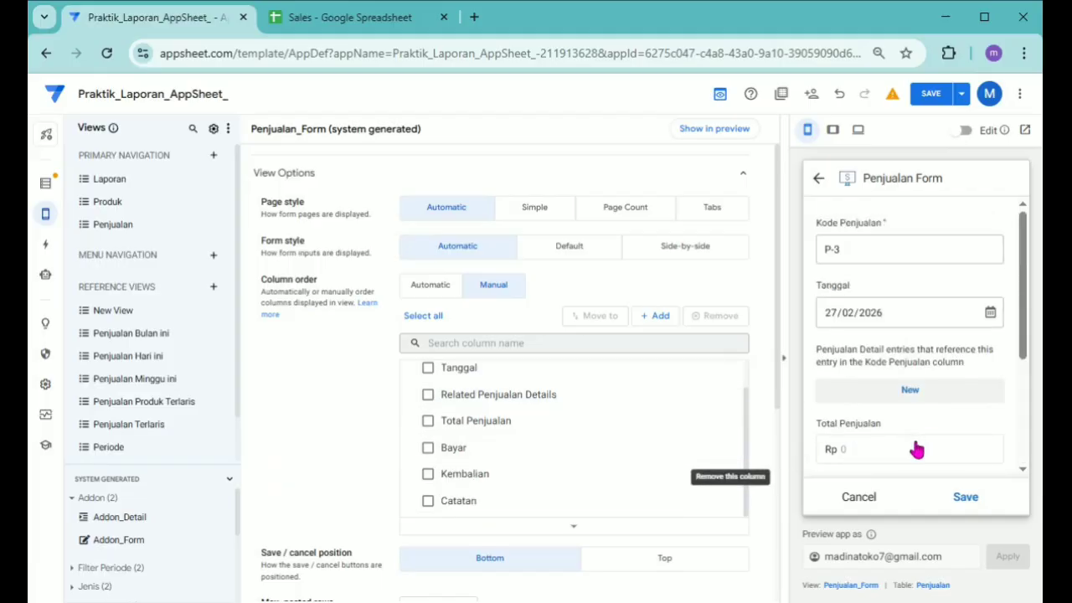
scroll(926, 411, down, 3)
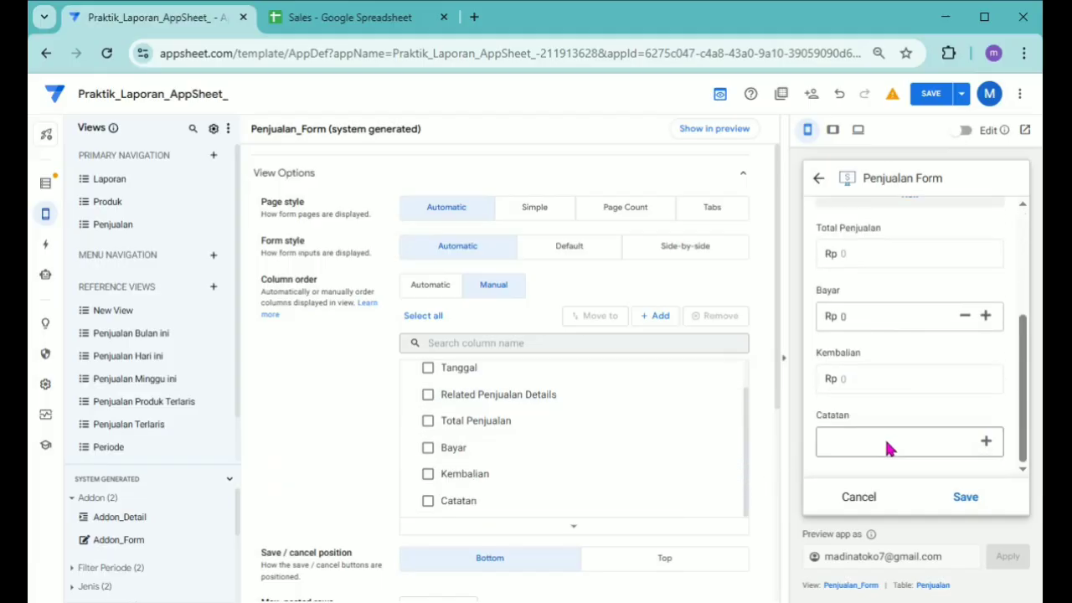
click(931, 98)
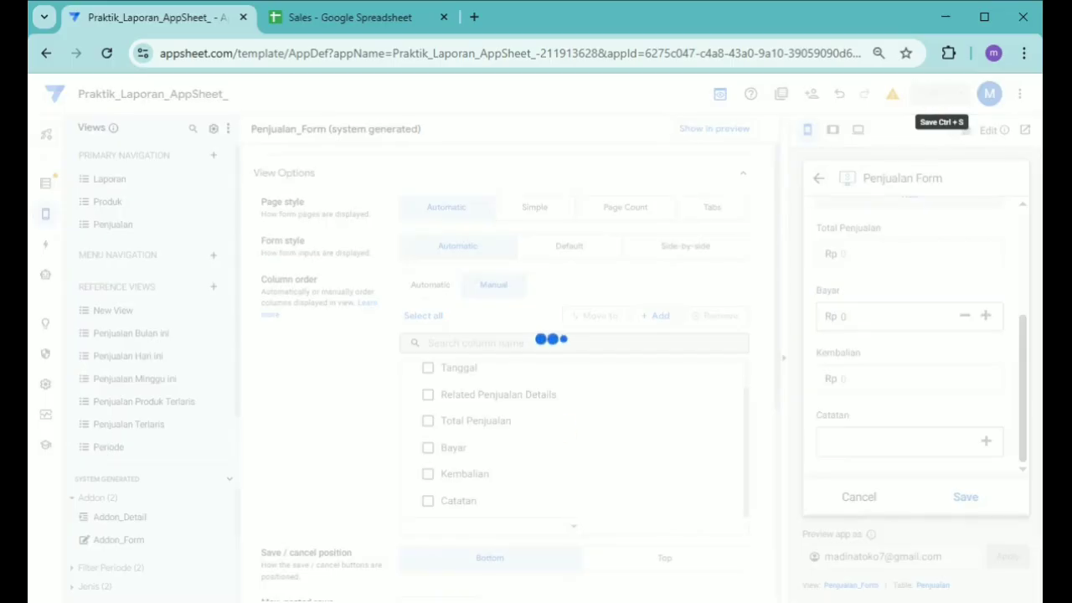
In the Penjualan table's Invoice formula, add the heading "Catatan:" with a new line beneath it, between the Kembali line and the closing thank-you text.
scroll(649, 434, down, 4)
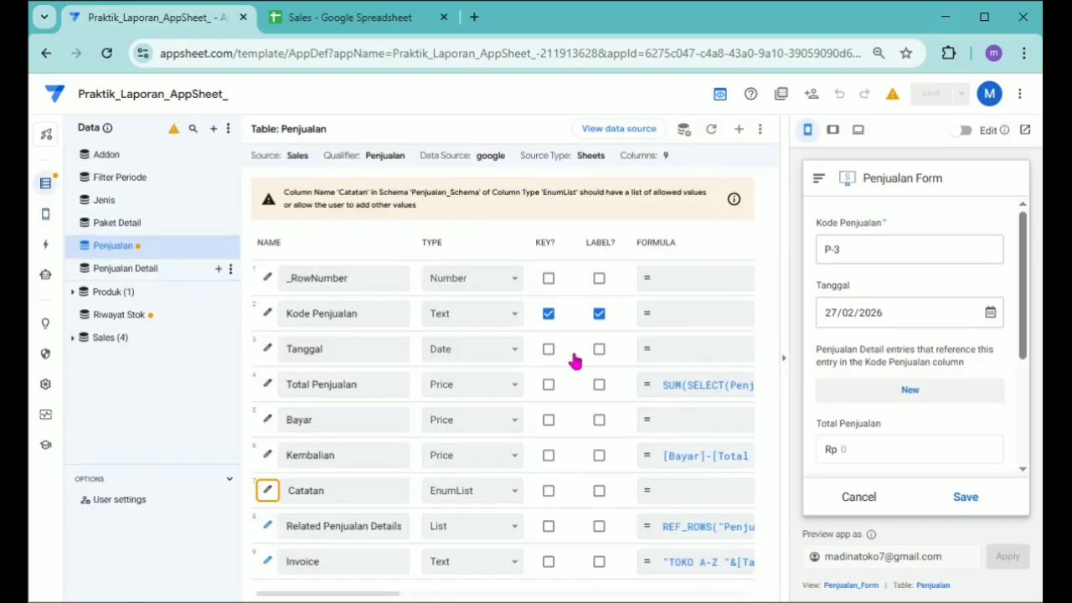
click(687, 570)
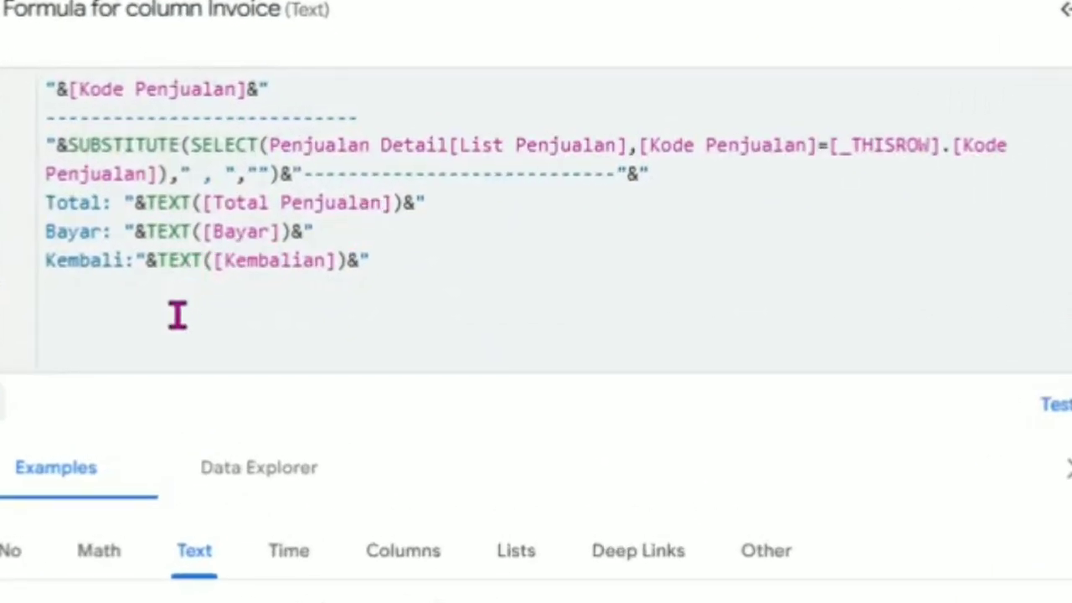
click(357, 308)
text(Catata)
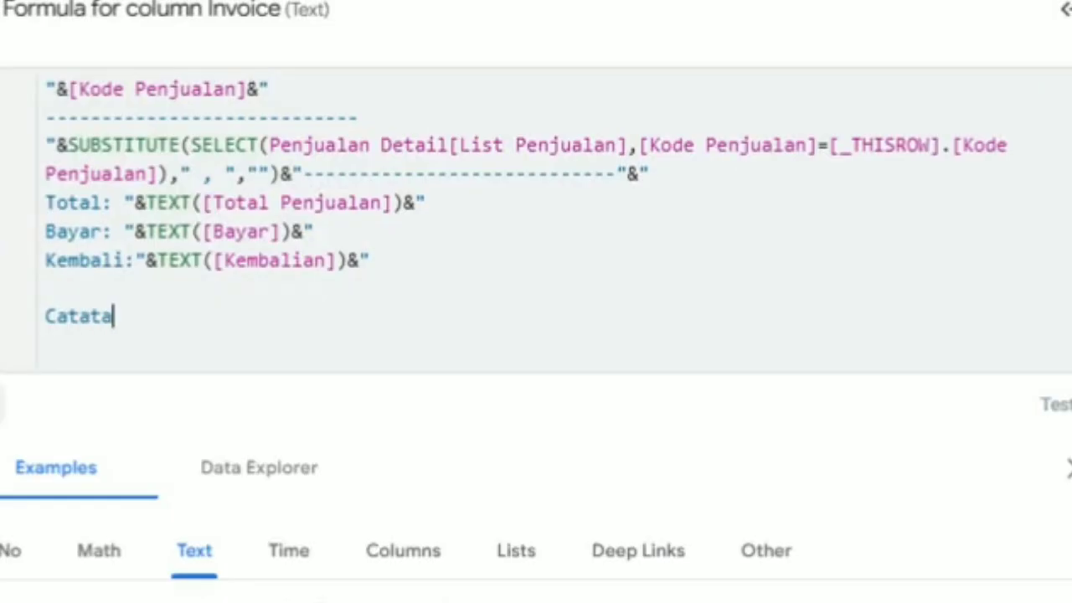
text(n:)
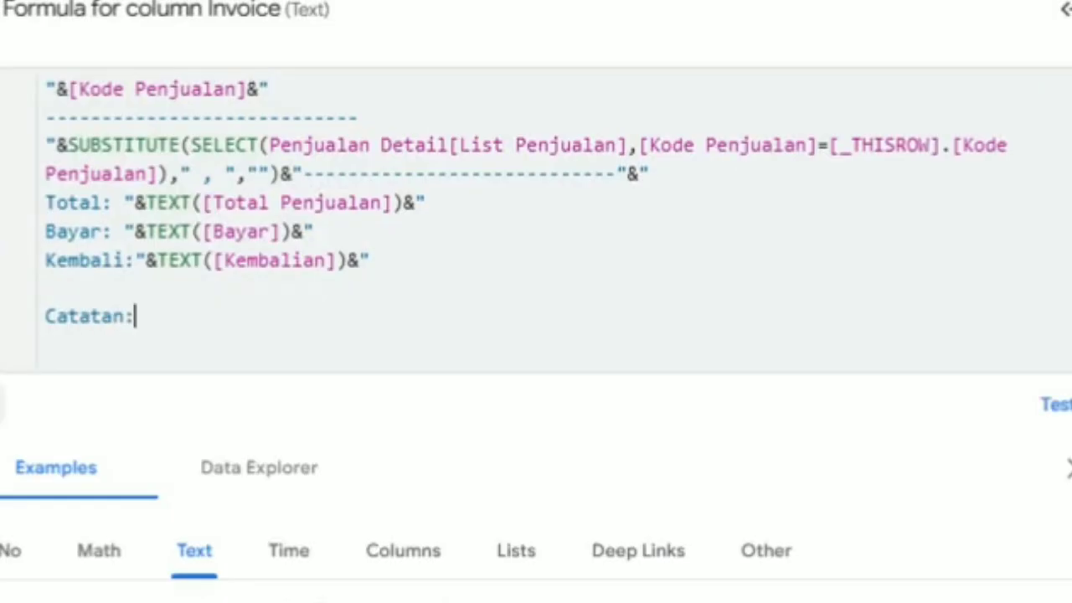
key(Return)
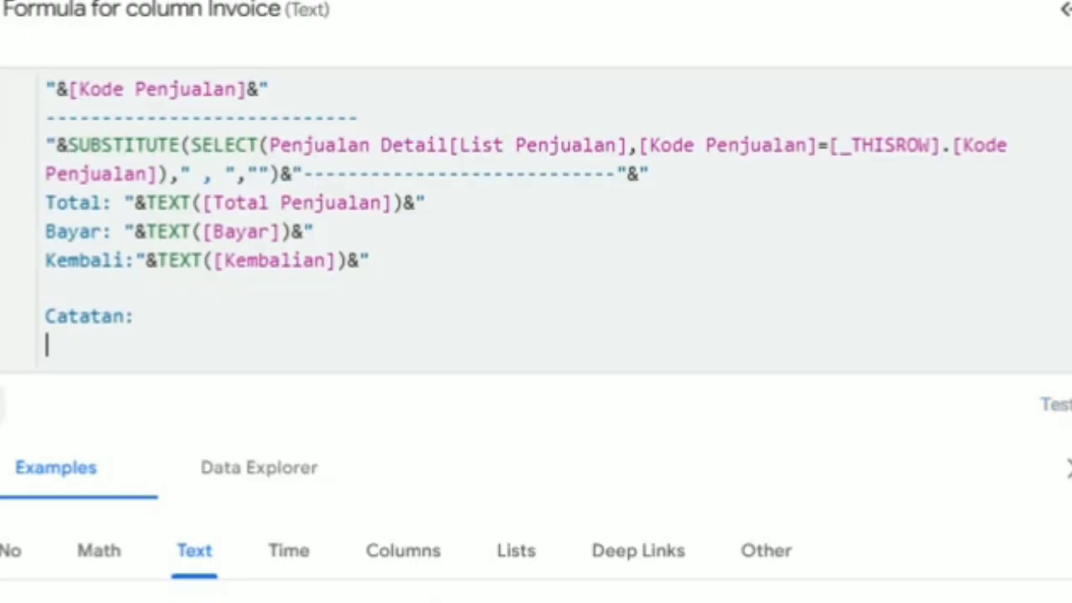
scroll(727, 318, down, 1)
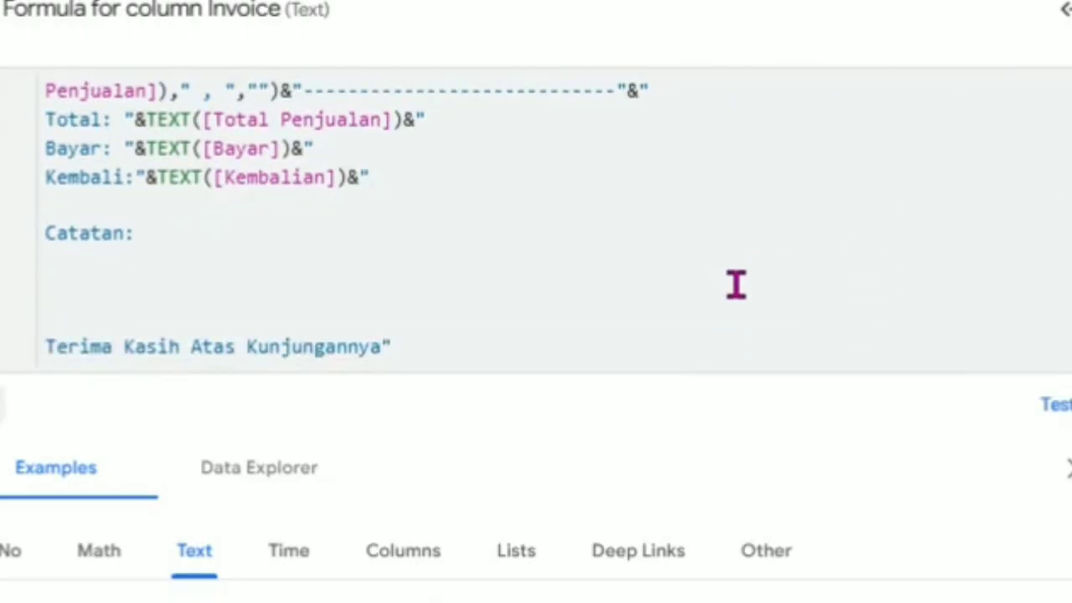
Mock up two sample note lines, "- dasdsa" and "- fldsflsd", under the Catatan heading and delete them.
text(- dasdsa)
key(Return)
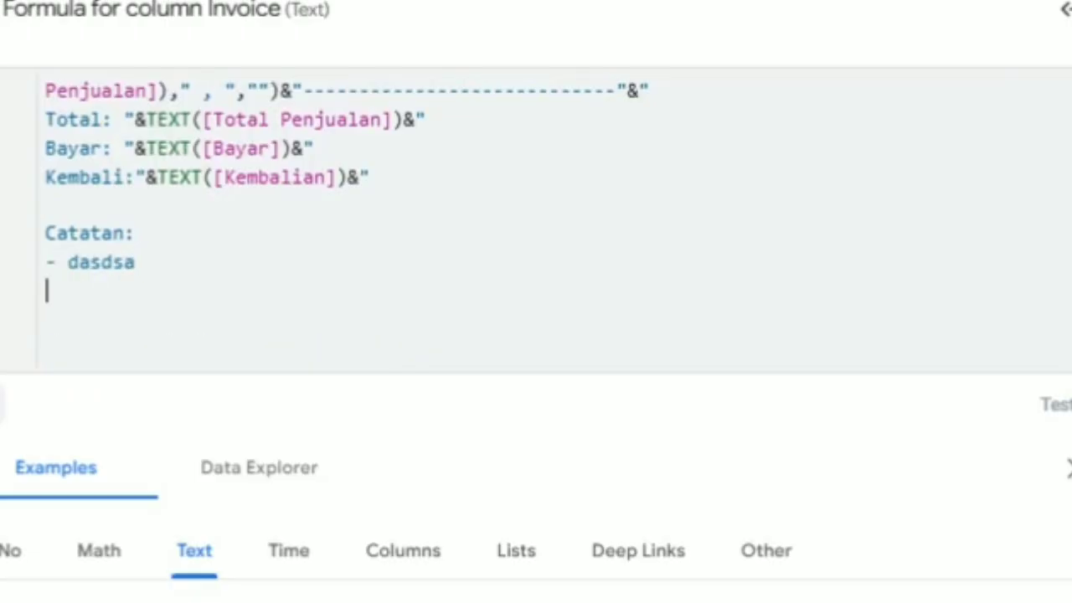
text(- fldsflsd)
key(shift+Home)
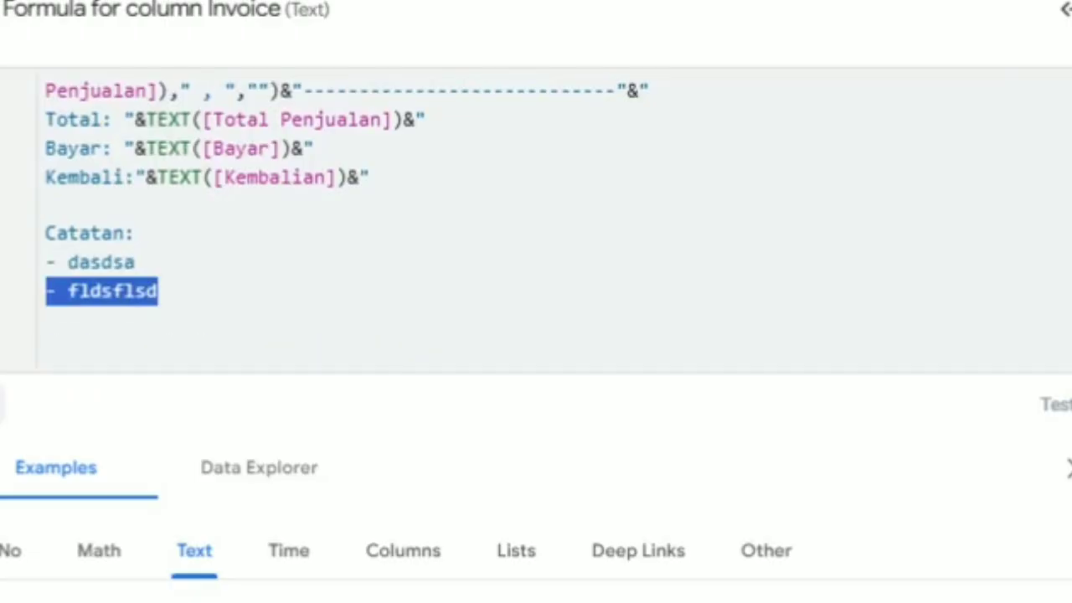
key(shift+Up)
key(Up)
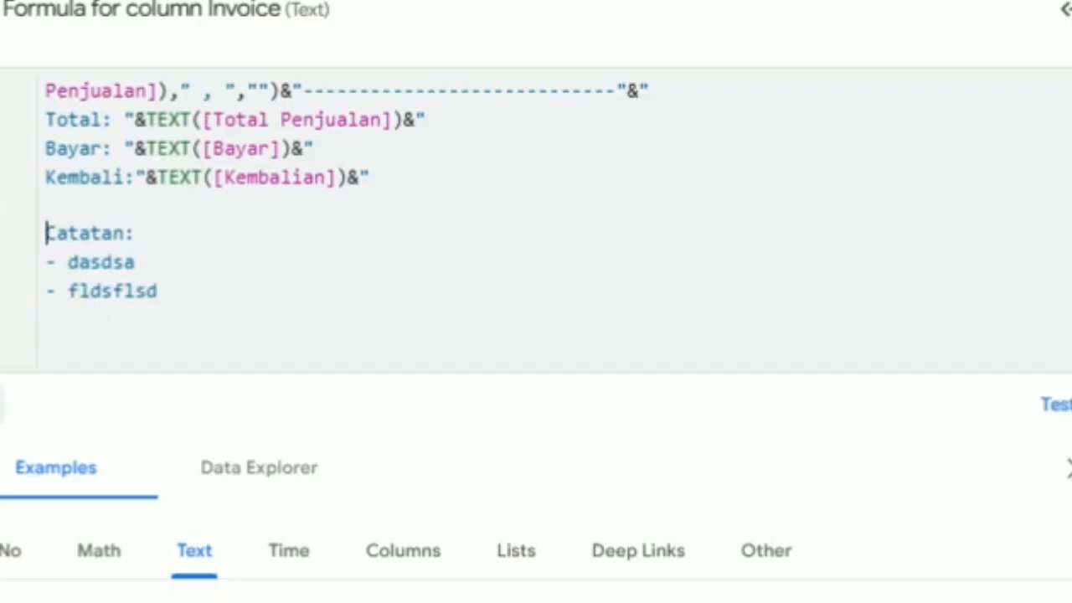
key(Down)
key(shift+Down)
key(shift+Down)
key(BackSpace)
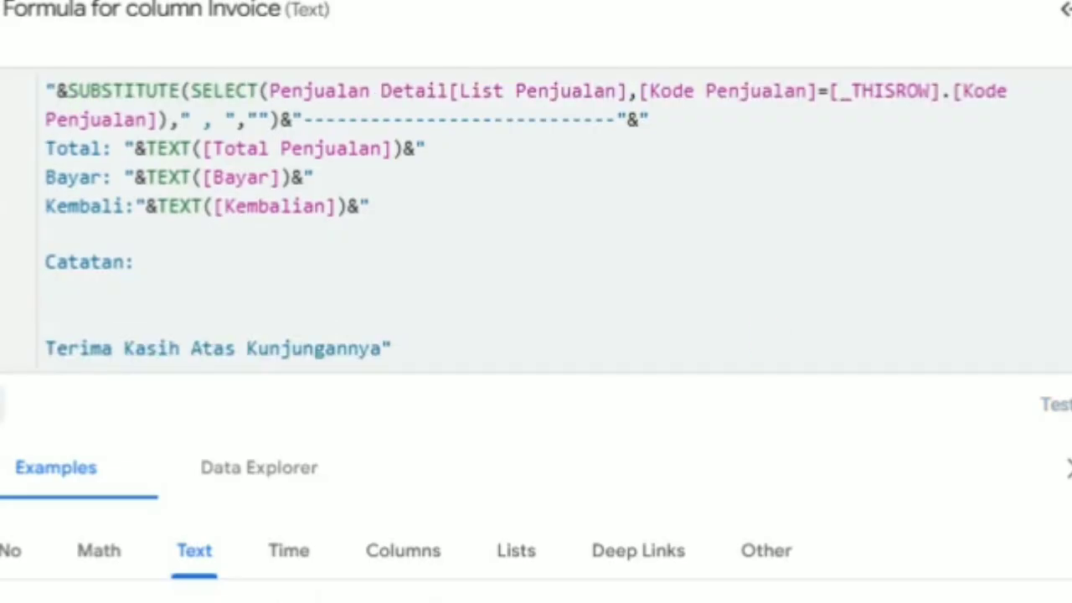
Save the Invoice formula and add a virtual column named "List Addon" to the Addon table.
click(806, 580)
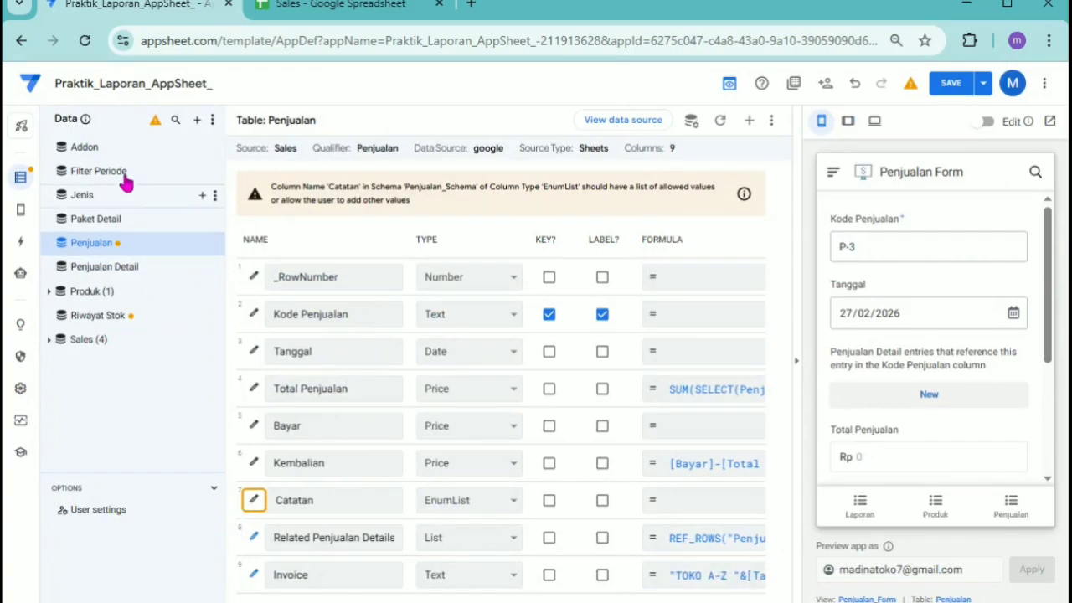
click(79, 148)
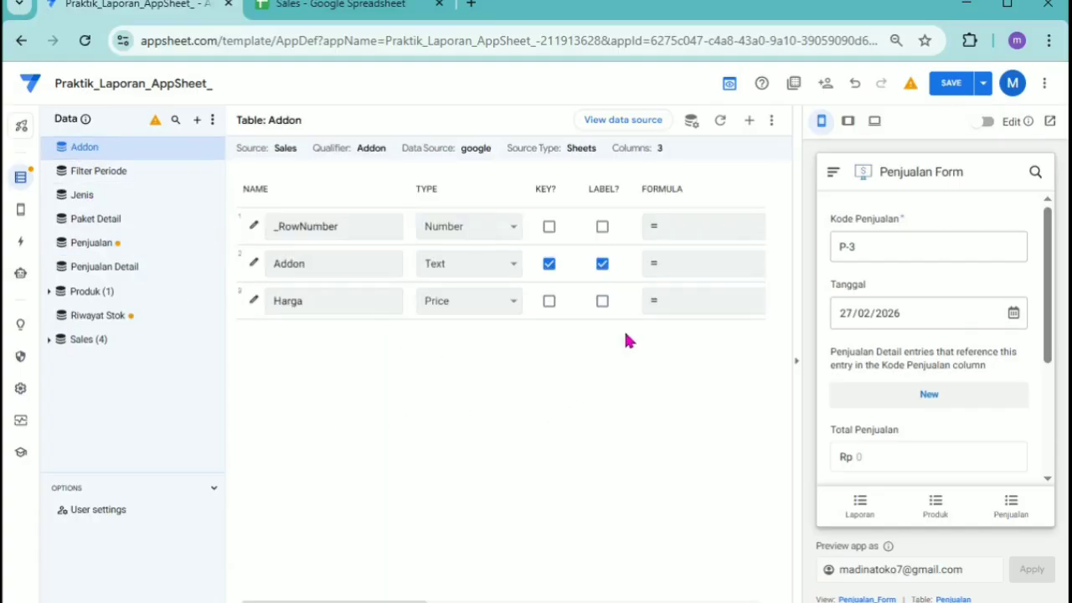
click(748, 119)
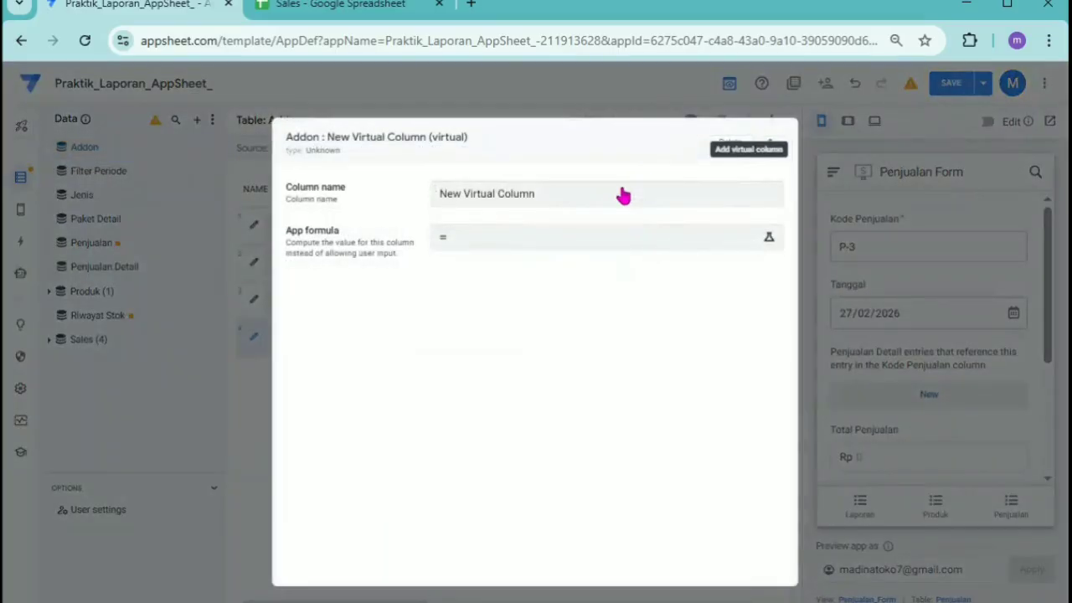
click(579, 192)
text(L)
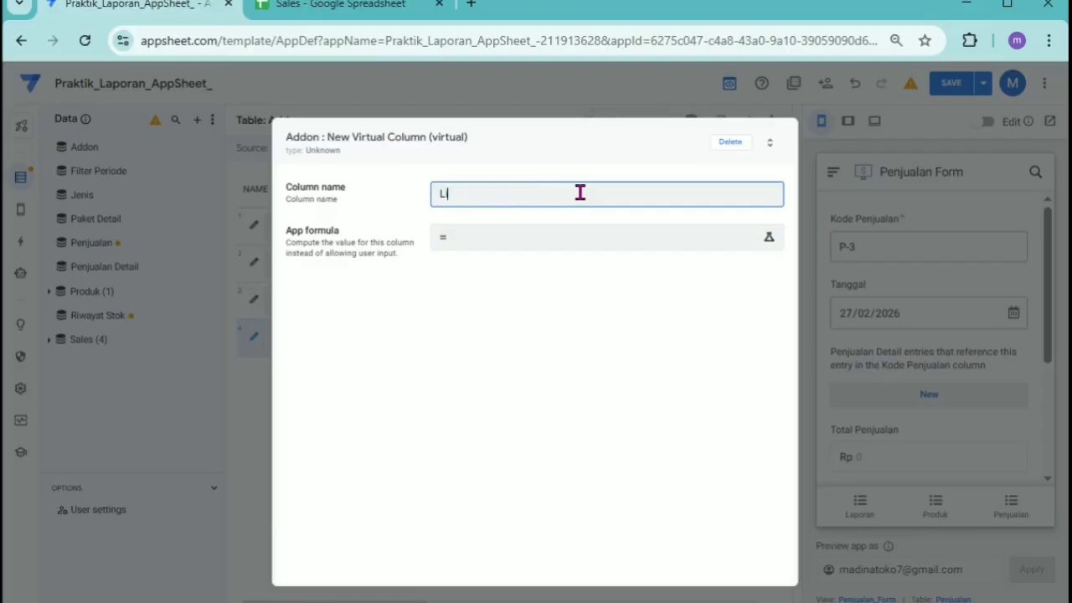
text(ist O)
Start the List Addon app formula as "- "&[Addon]&" "&[Harga], joining a dash, the add-on name, a space and its price.
click(571, 234)
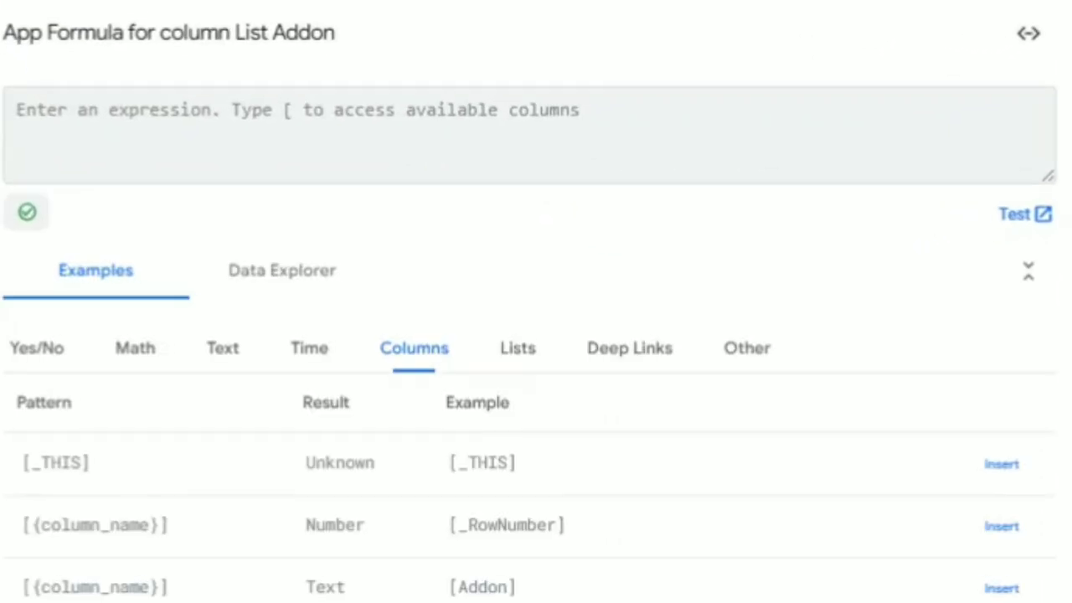
text(")
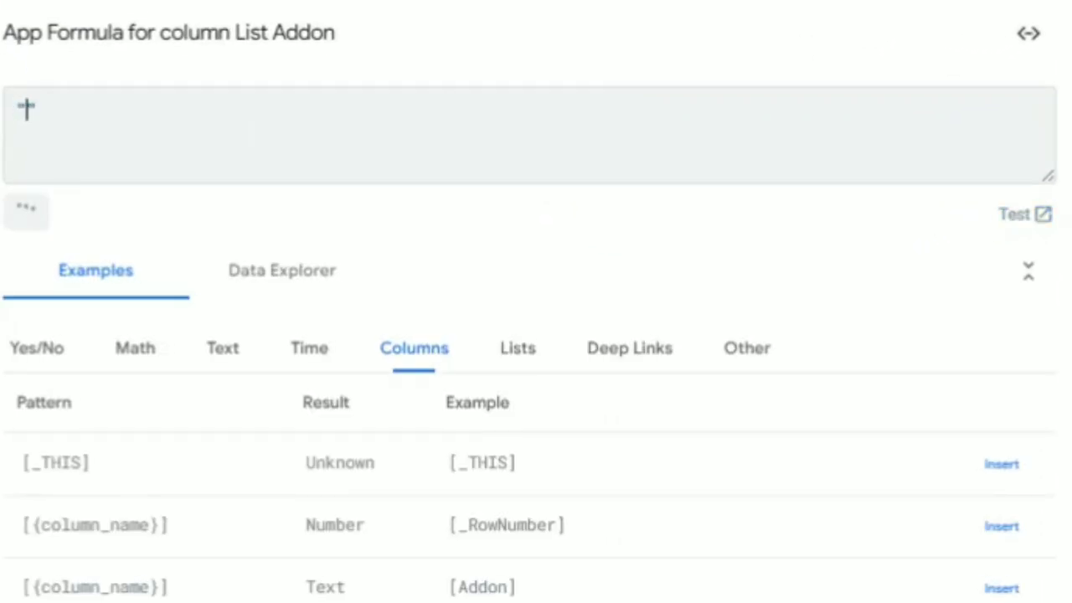
text(- "&[a)
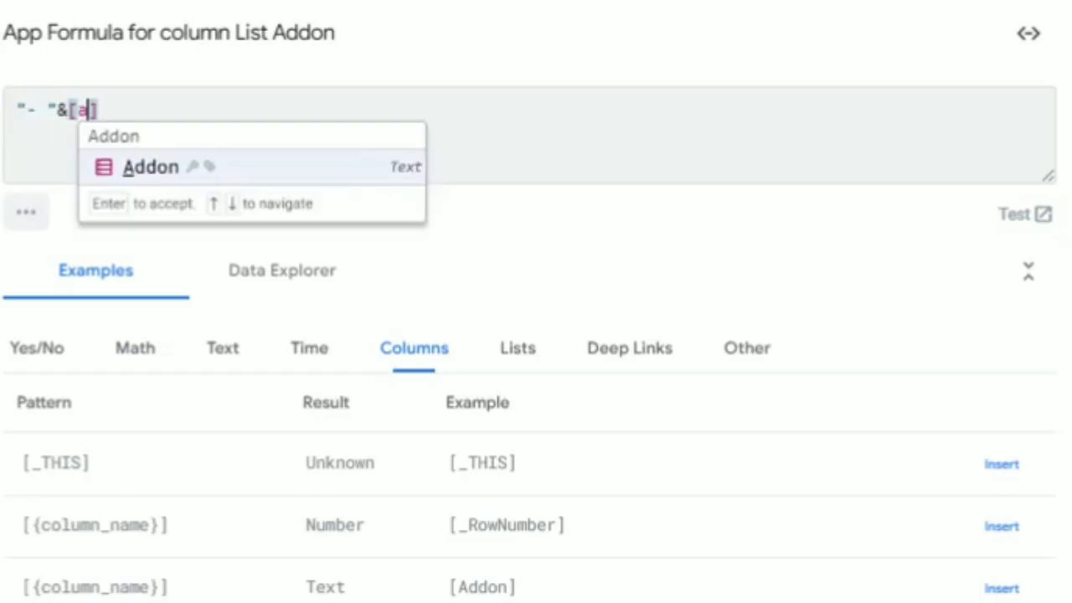
key(Return)
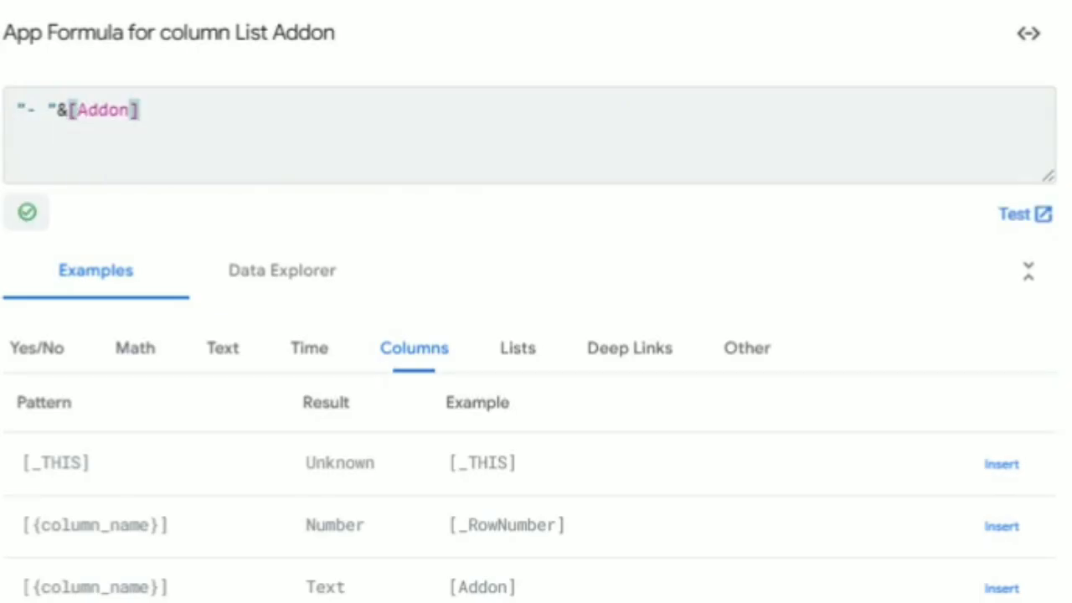
text(&)
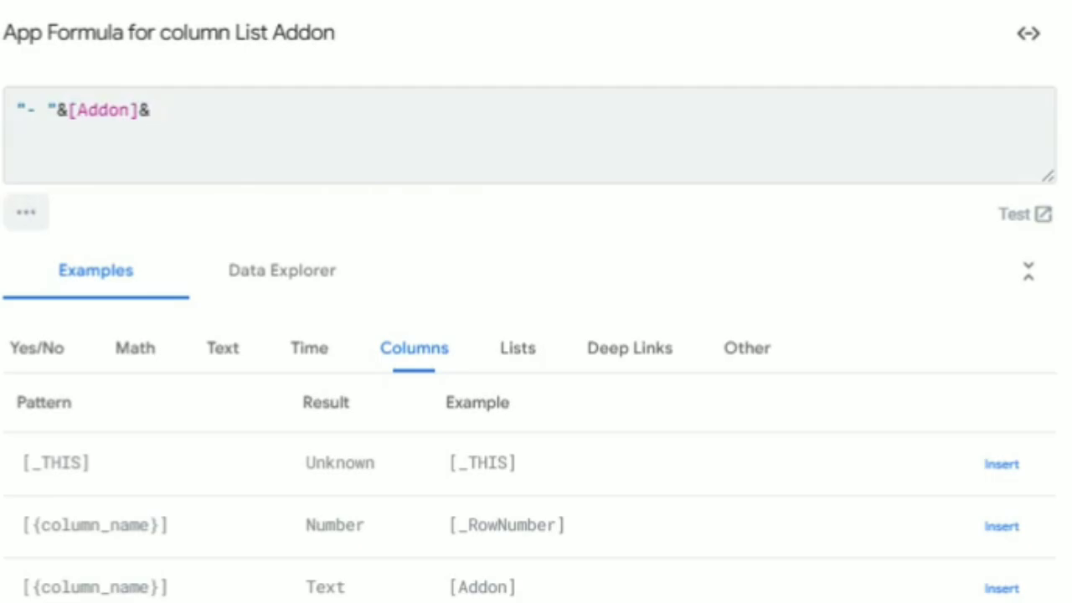
text(")
text( ")
text(&[H)
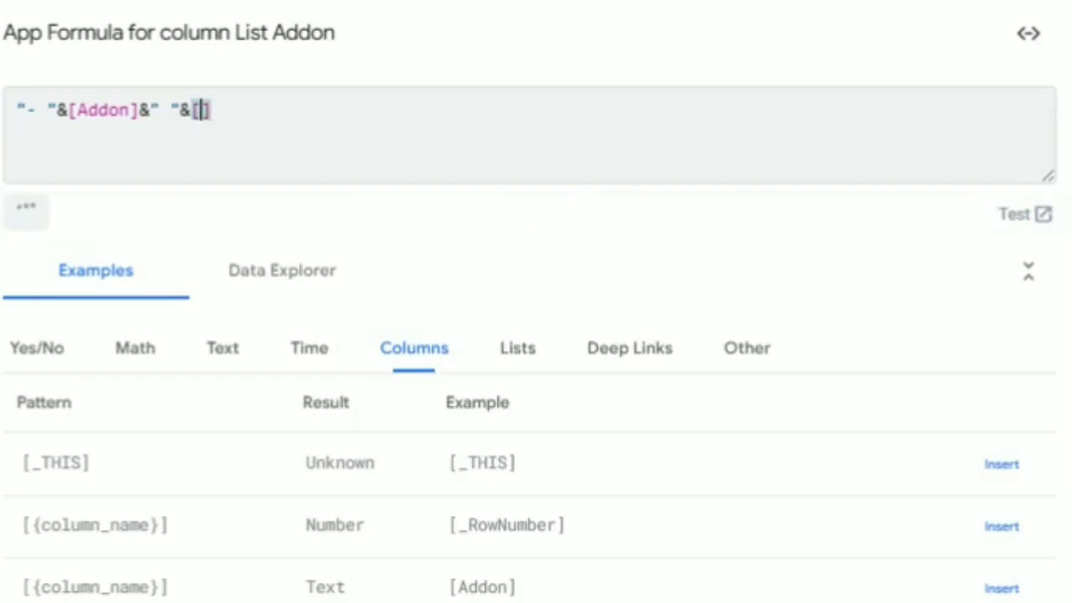
key(Return)
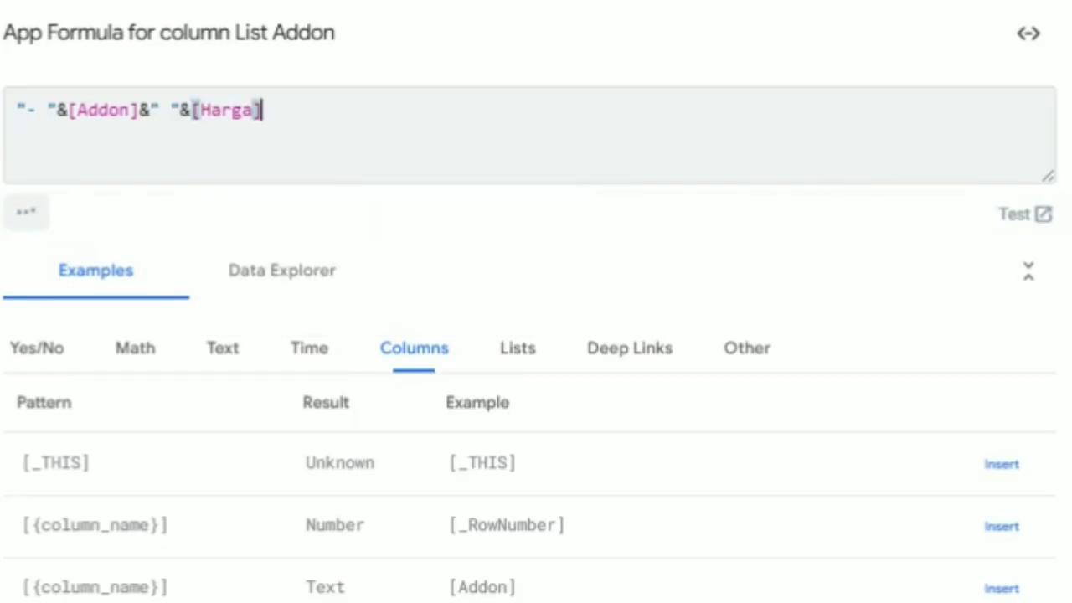
Wrap [Harga] in TEXT(), append a quoted line break to the List Addon formula, and finish the column.
text())
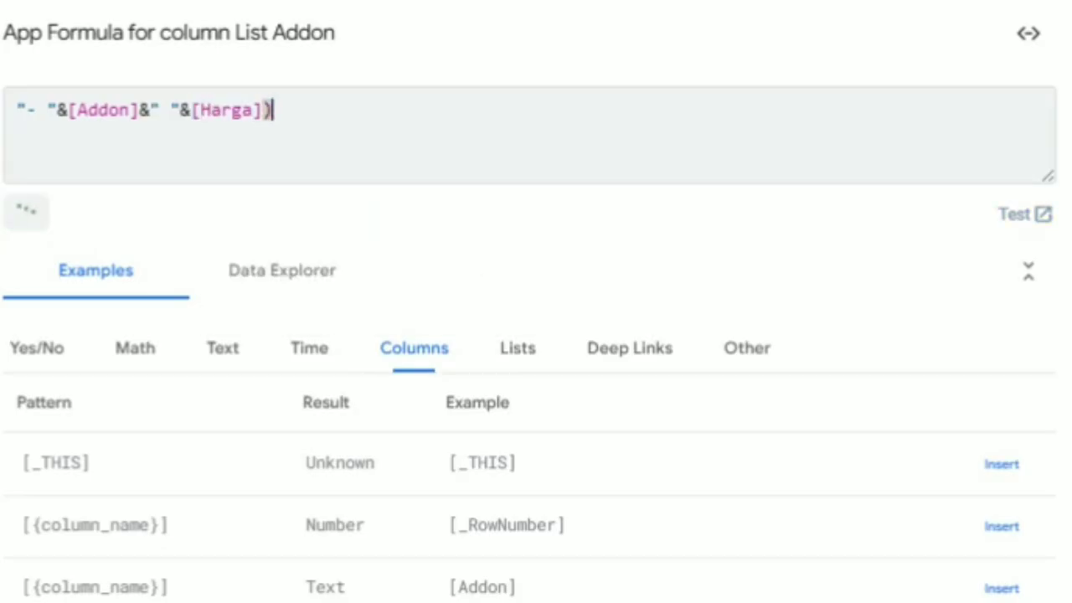
key(Left)
key(Left)
key(Left)
key(Left)
key(Left)
key(Left)
key(Left)
key(Left)
text(TEXT()
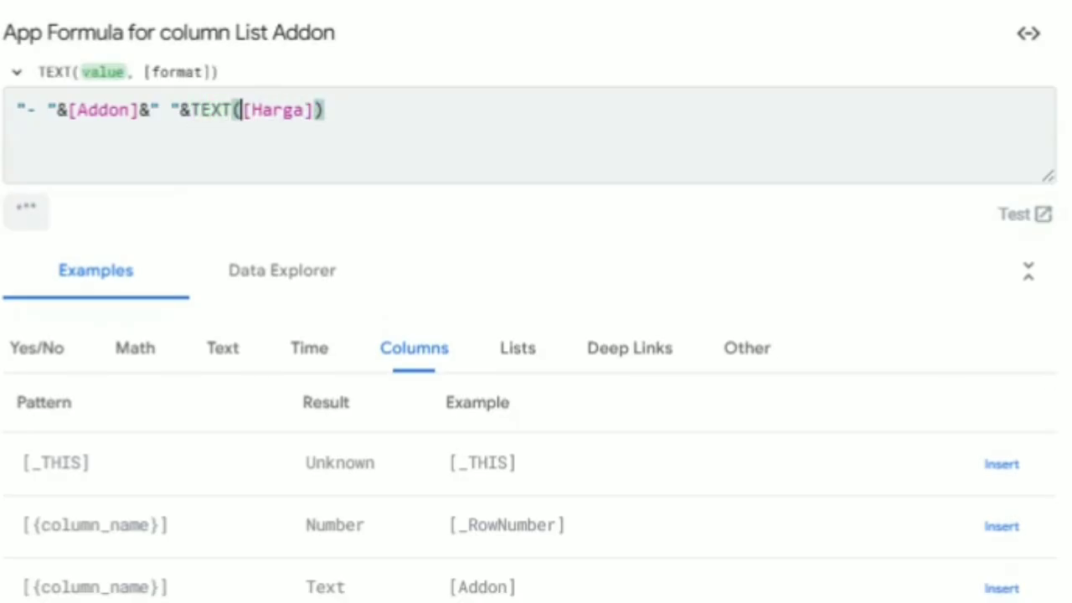
key(End)
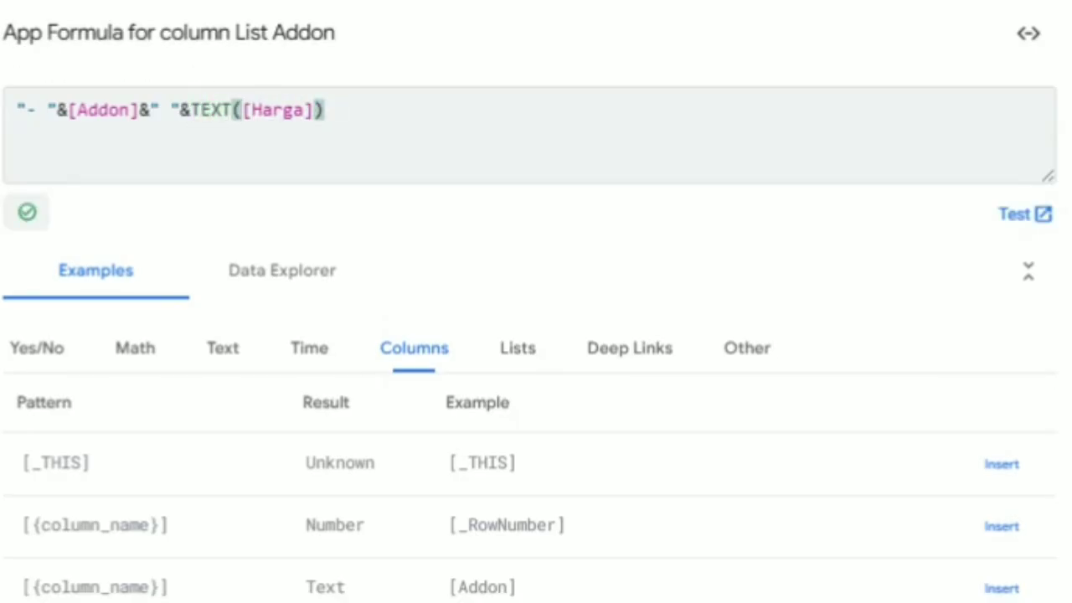
text(&")
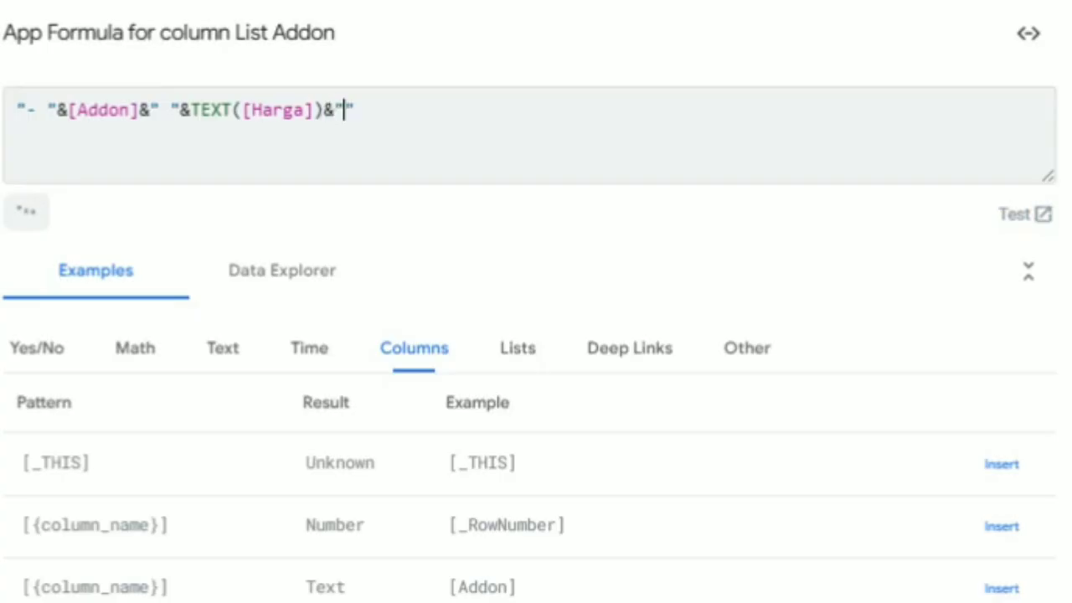
key(Return)
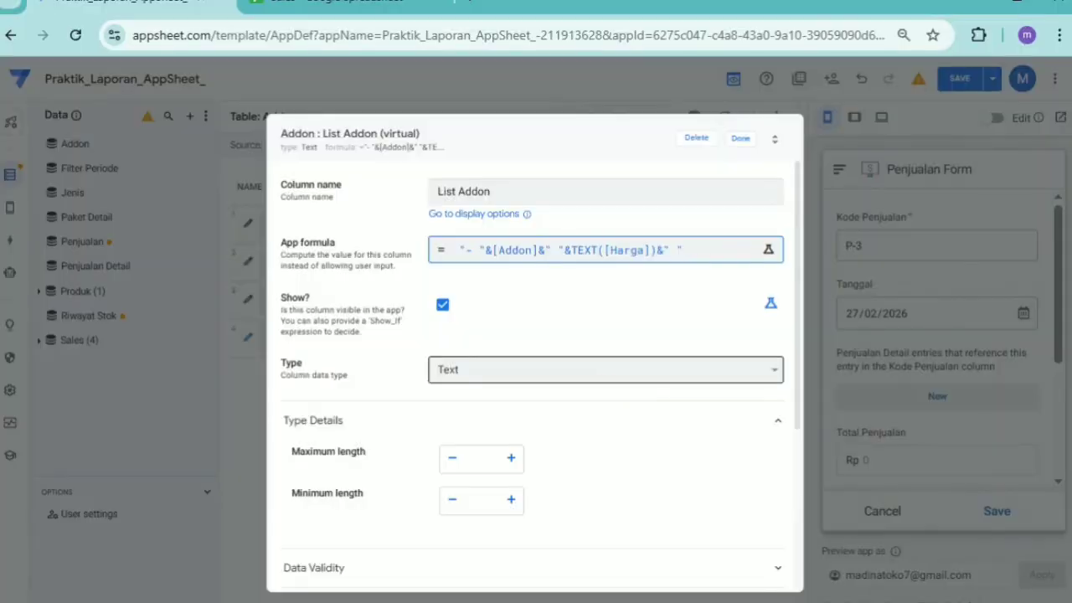
click(742, 140)
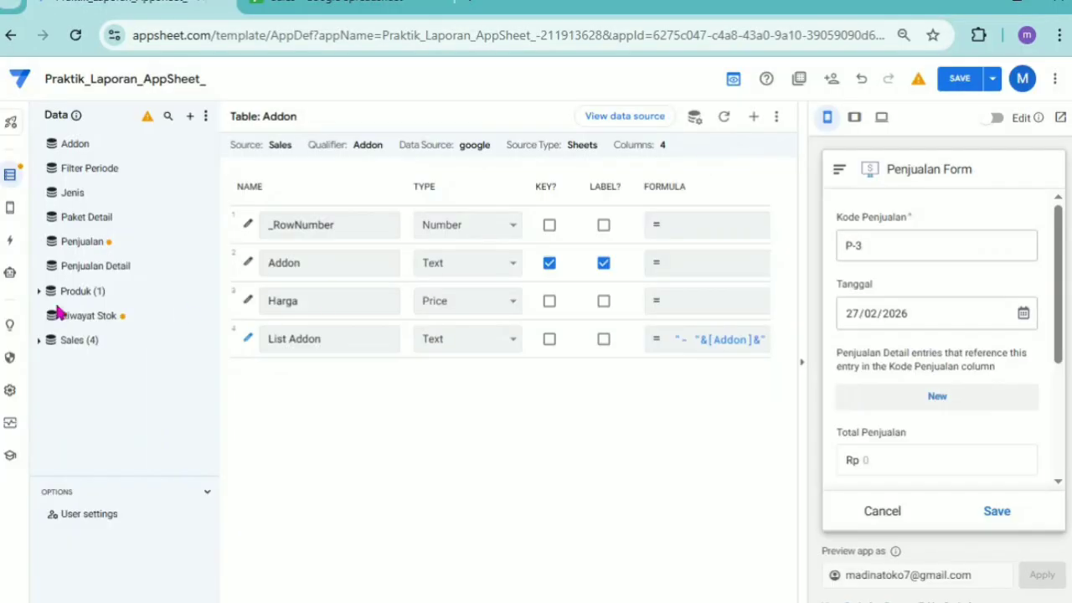
Add a virtual column named "Addon" to the Penjualan table.
click(81, 251)
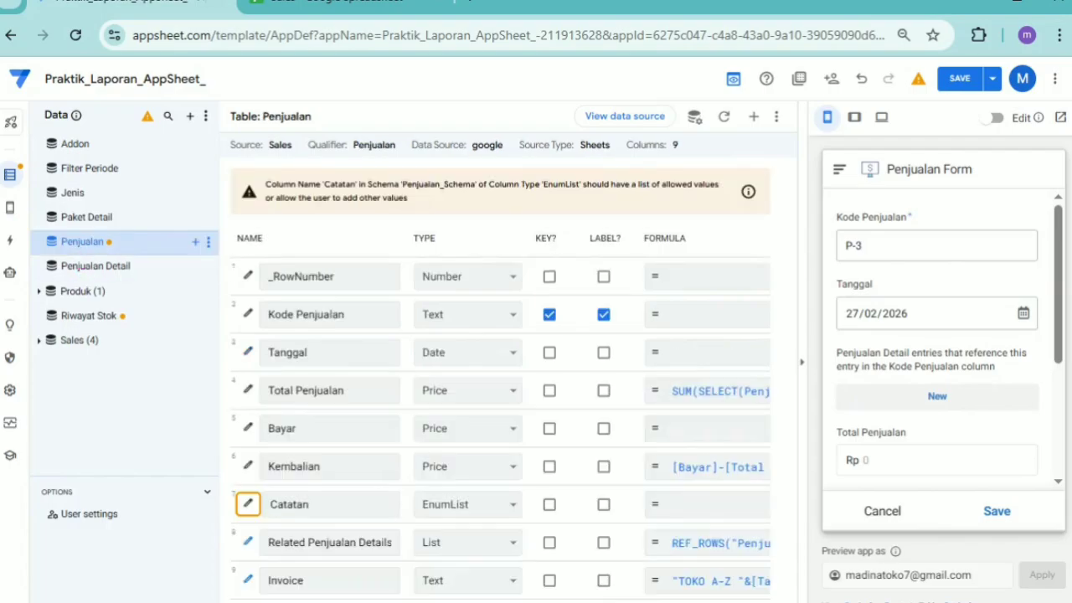
click(755, 122)
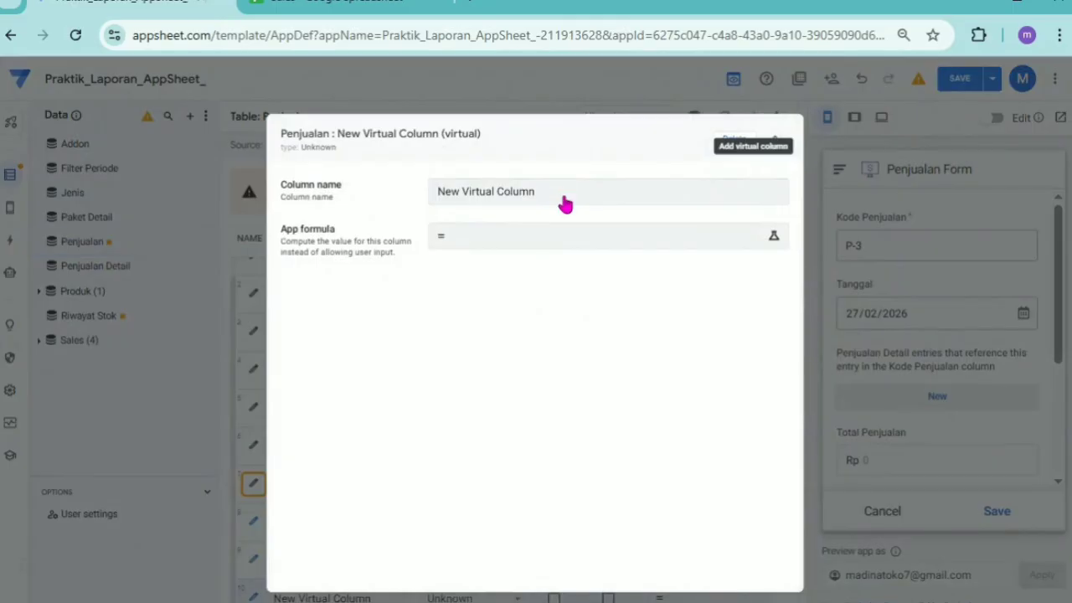
click(565, 194)
key(ctrl+a)
text(Ad)
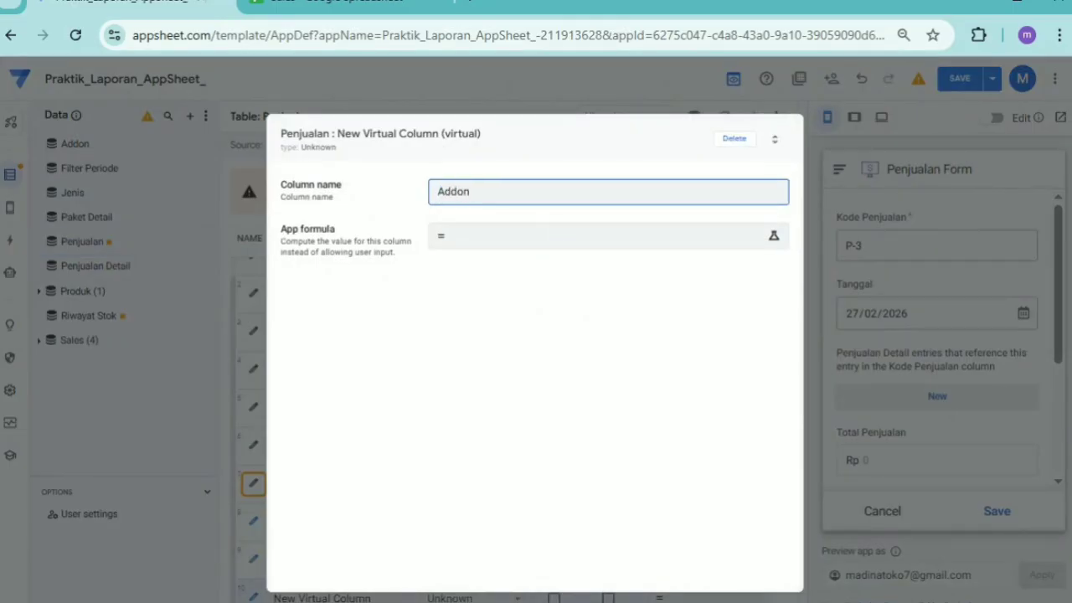
Start the Addon column's app formula with a SELECT over Addon[List Addon].
click(551, 238)
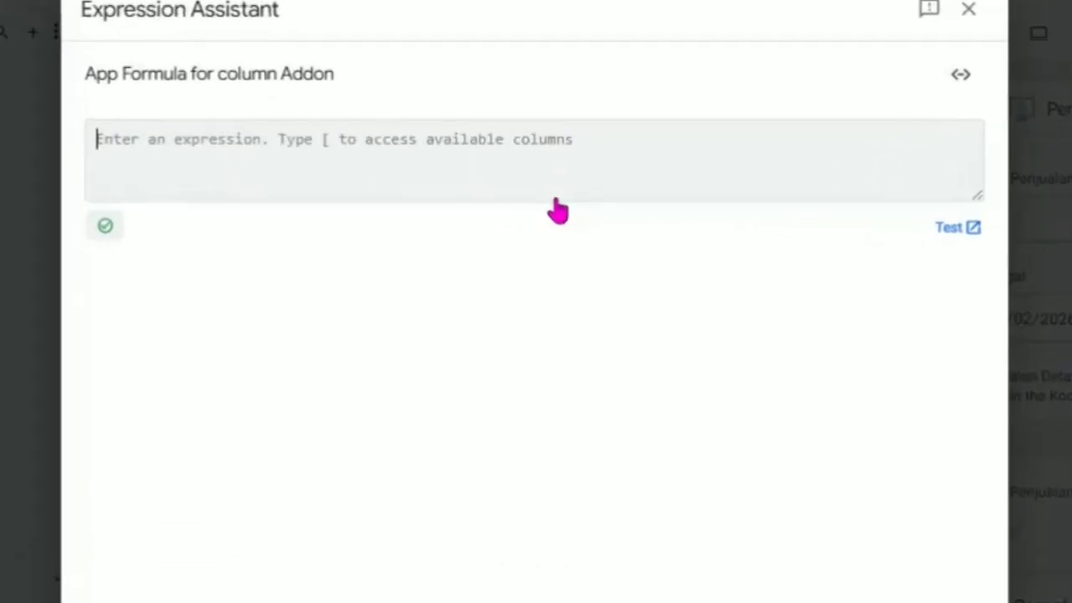
text(se)
key(Return)
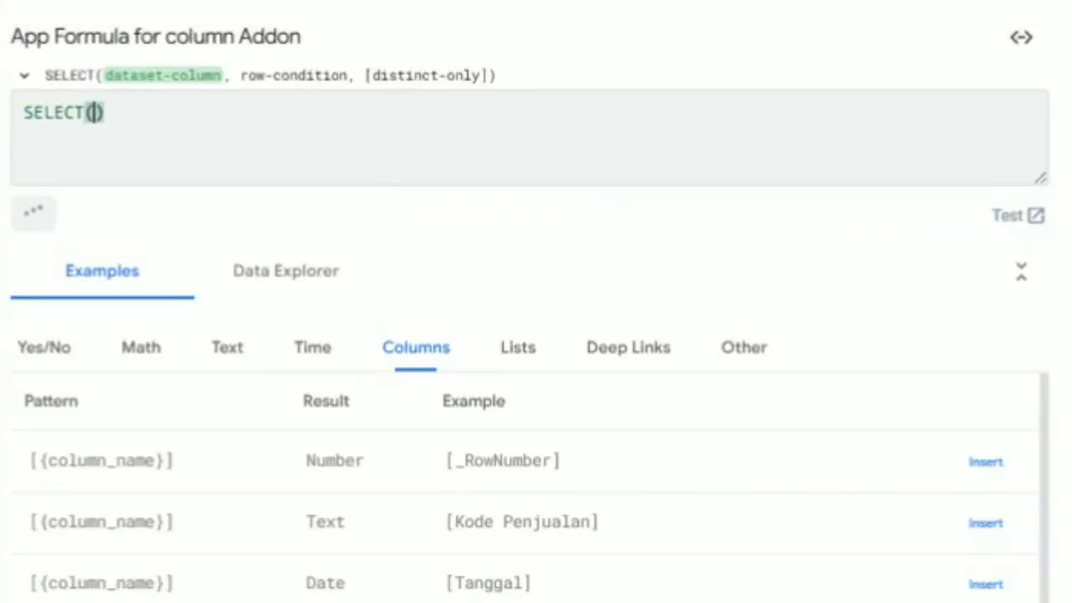
text(a)
key(Return)
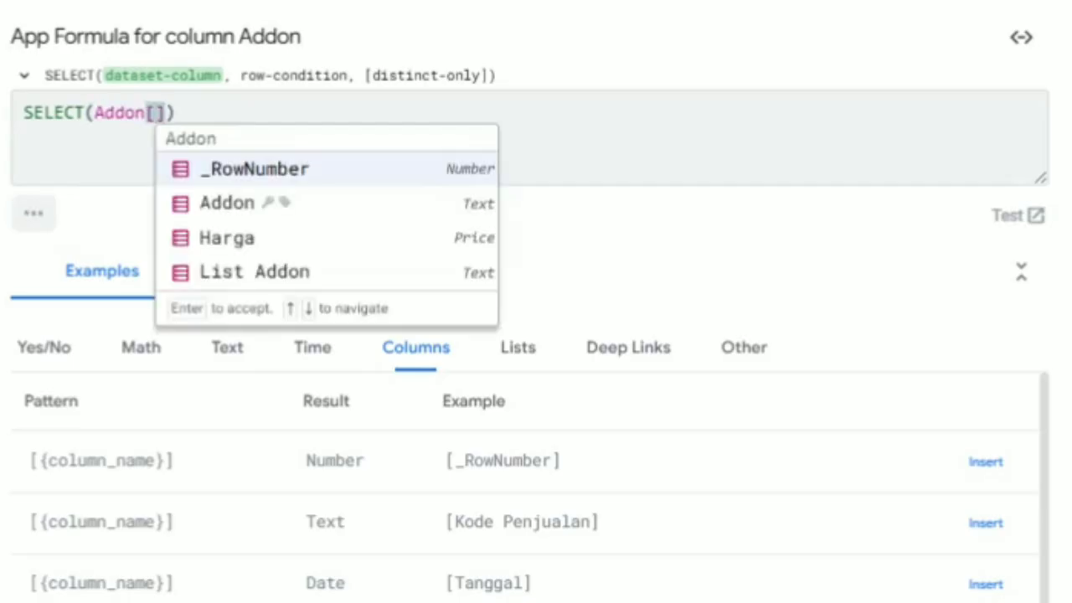
key(Down)
key(Down)
key(Down)
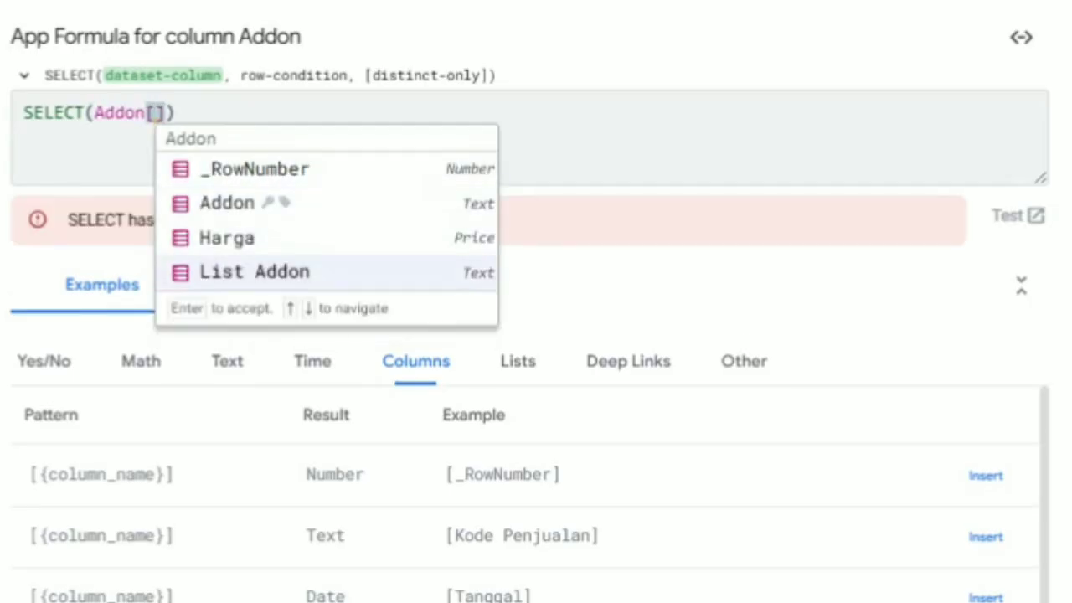
key(Return)
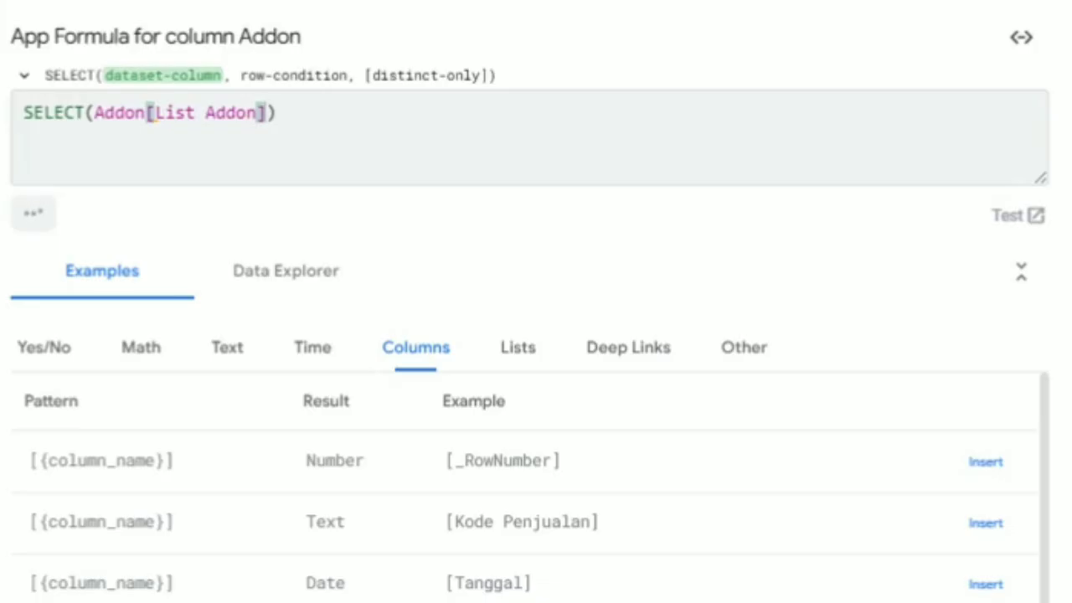
Complete the SELECT with the row condition IN([Addon],[_THISROW].[Catatan]), save the formula and finish the Addon column.
text(,)
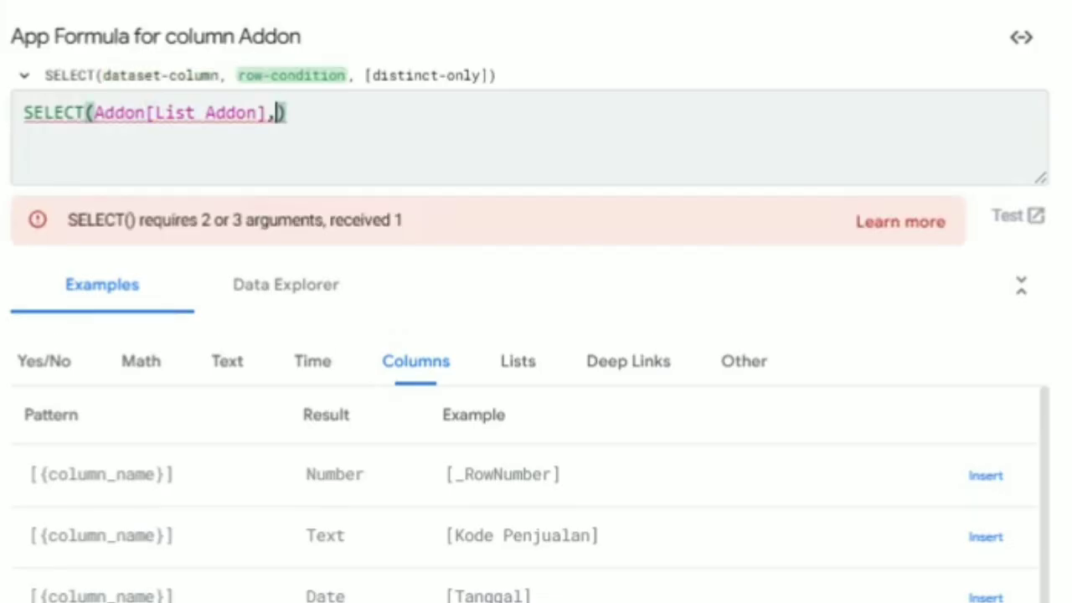
text(IN()
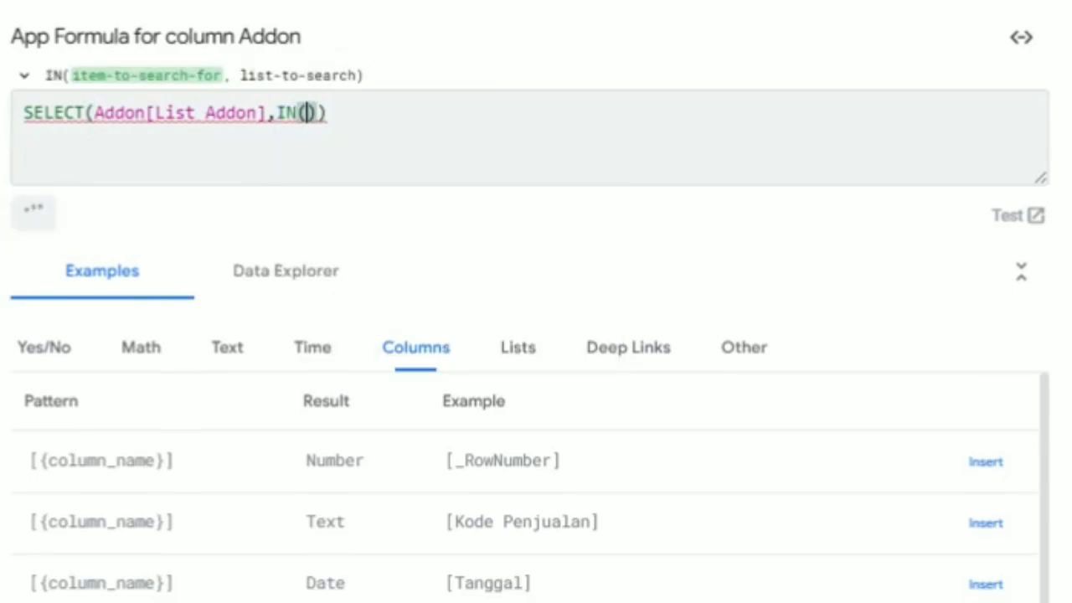
text([a)
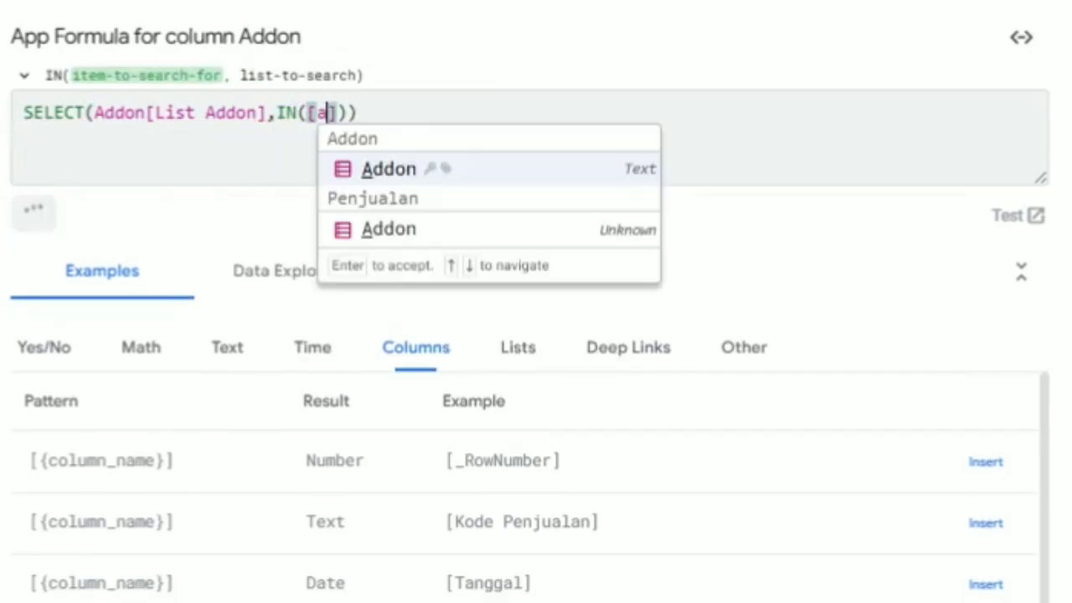
key(Return)
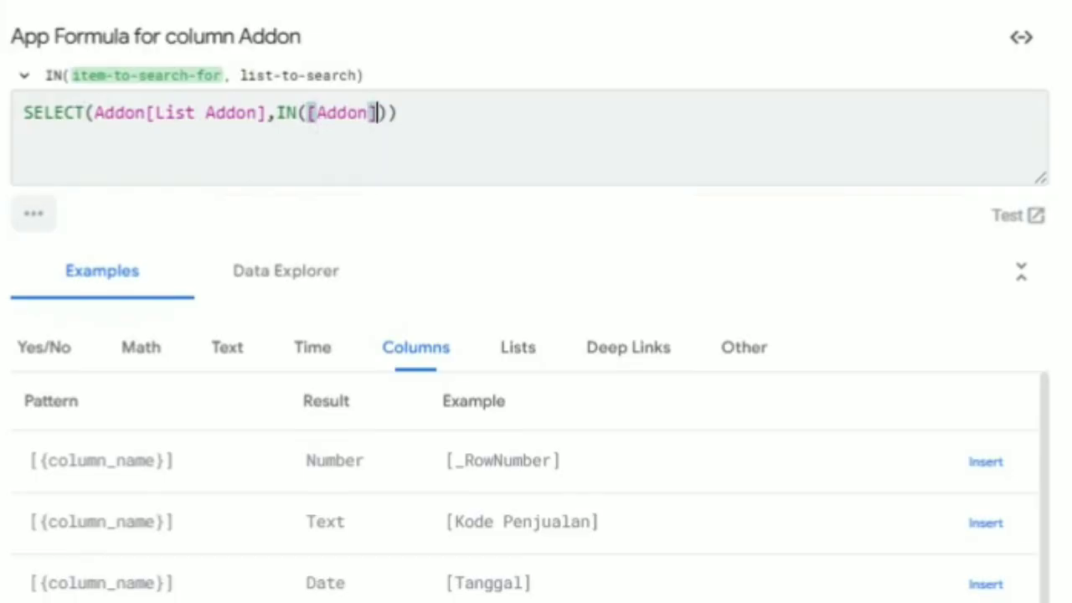
text(,)
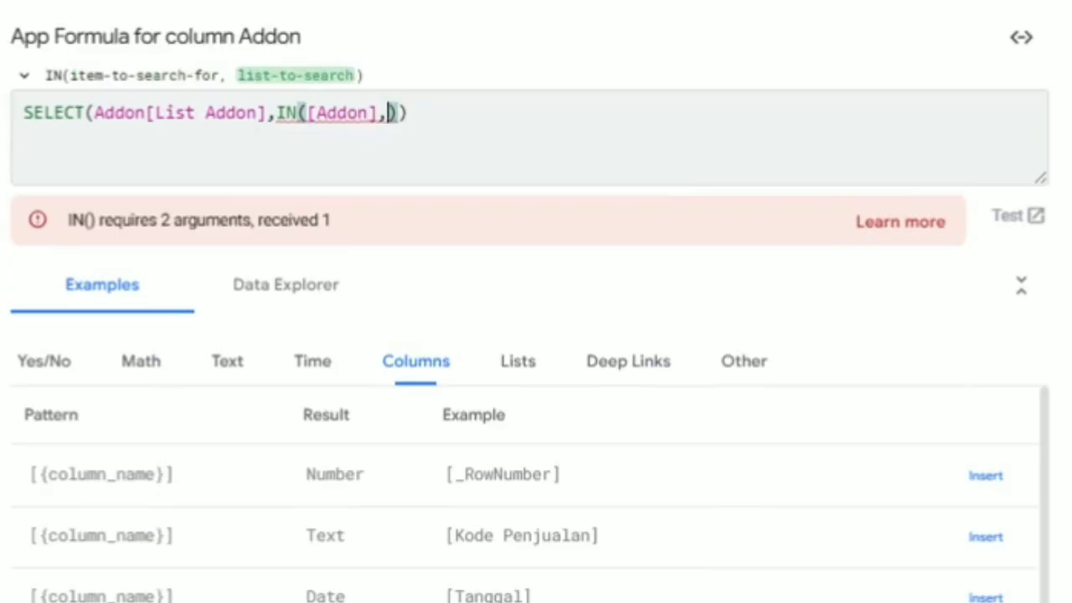
text([c)
key(Return)
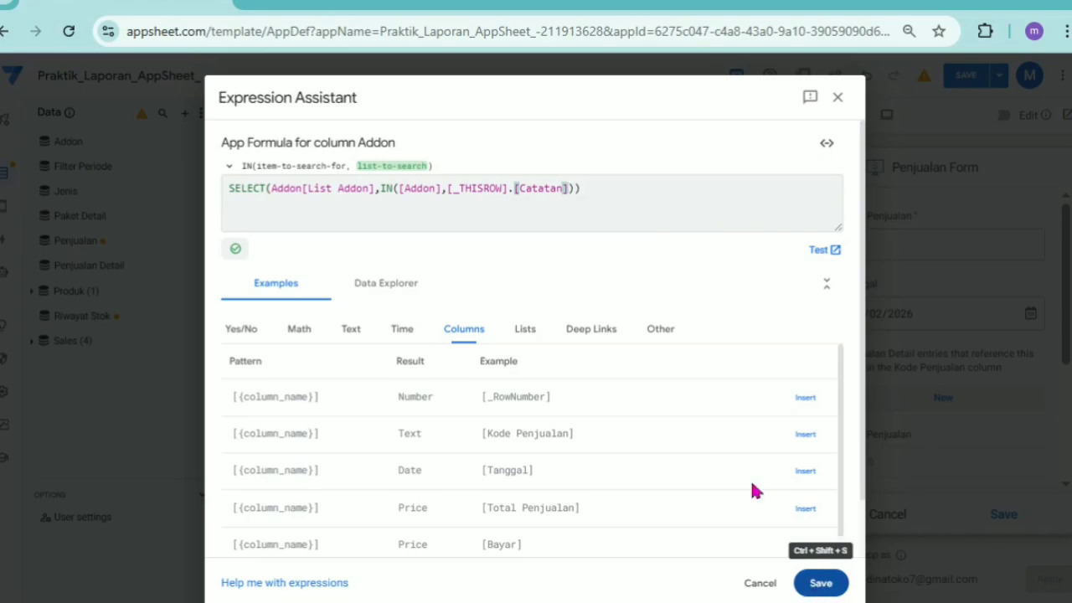
click(628, 184)
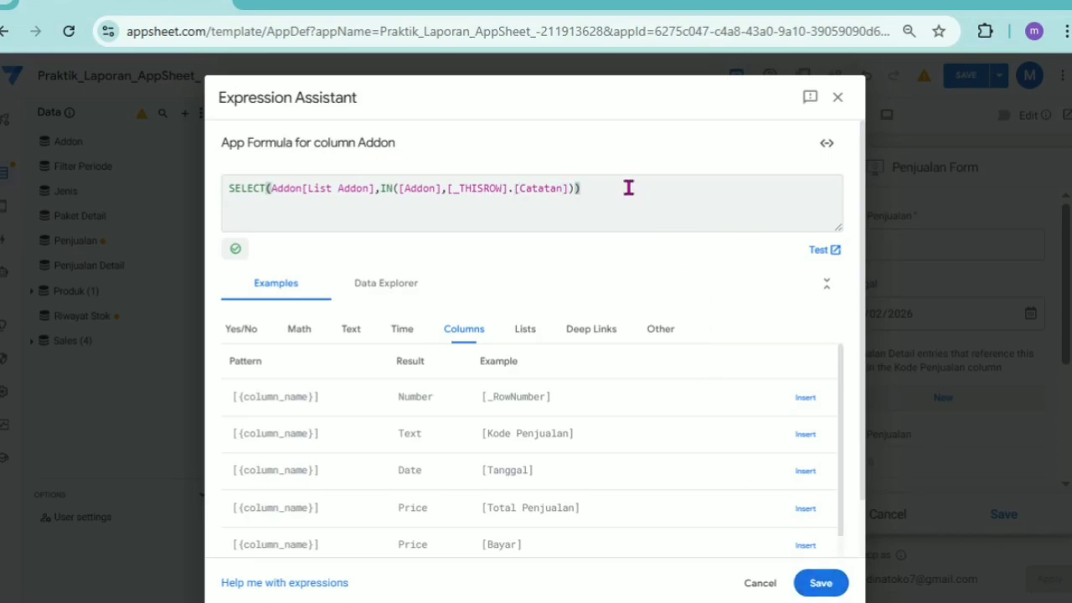
click(821, 583)
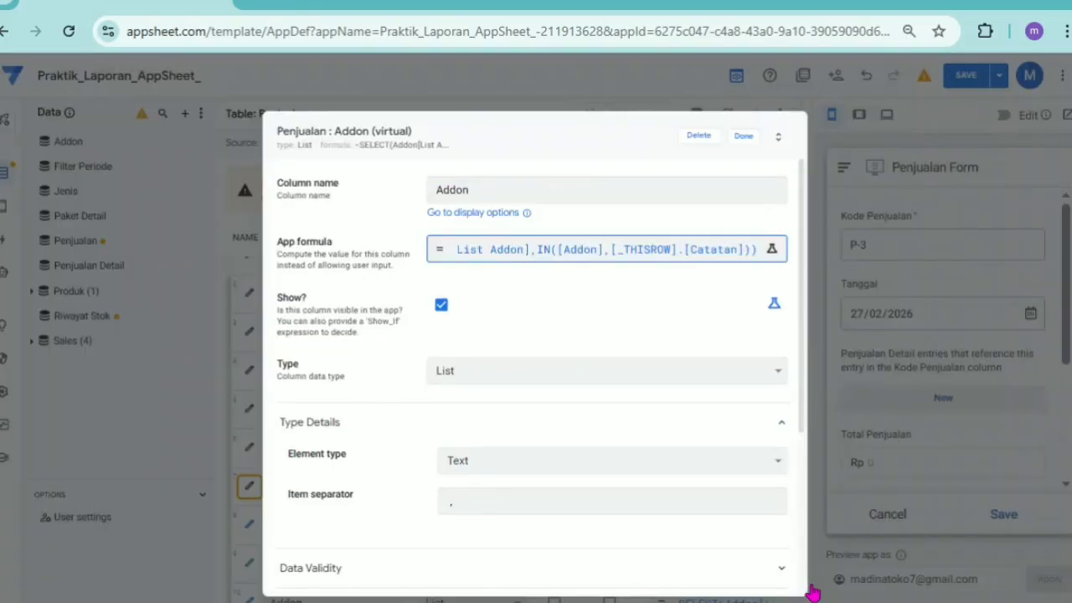
click(743, 136)
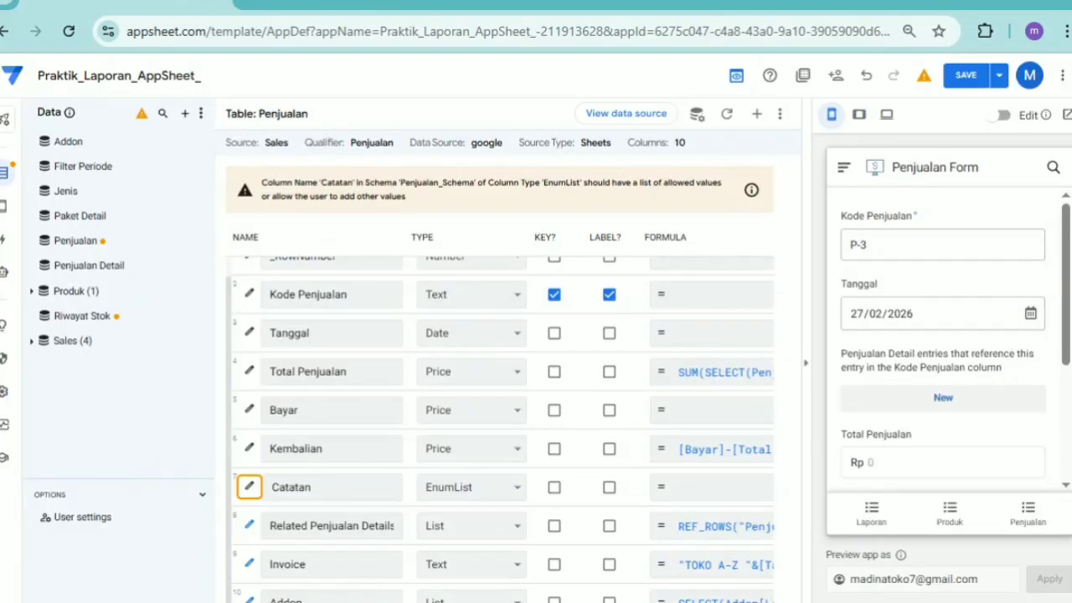
In the Invoice formula, insert "&[Addon]&" on the line beneath the Catatan: heading and save the expression.
click(720, 564)
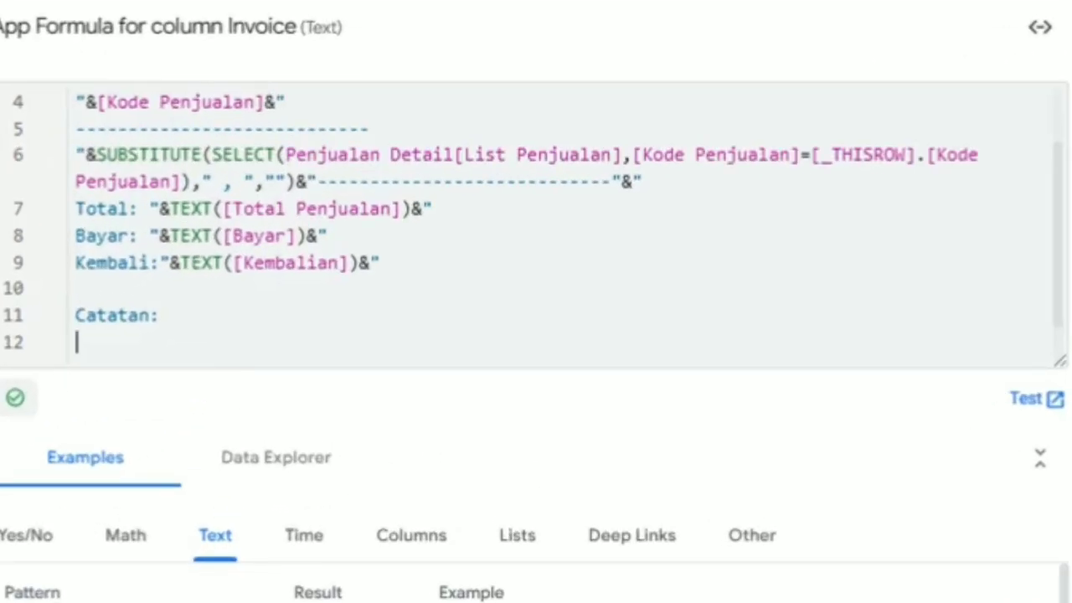
text("")
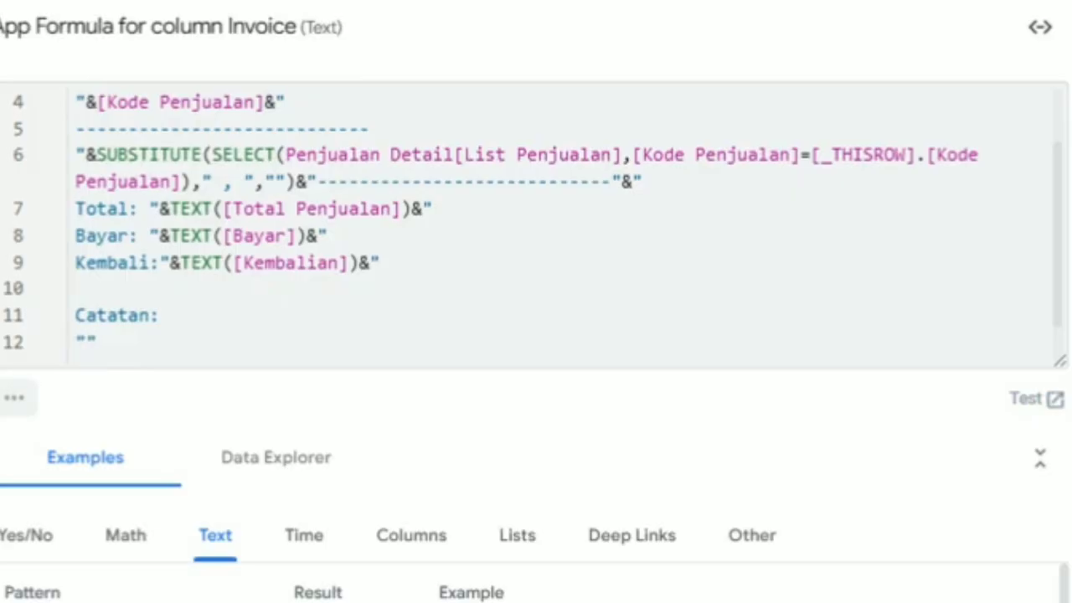
text(&&)
key(Left)
text([)
key(Return)
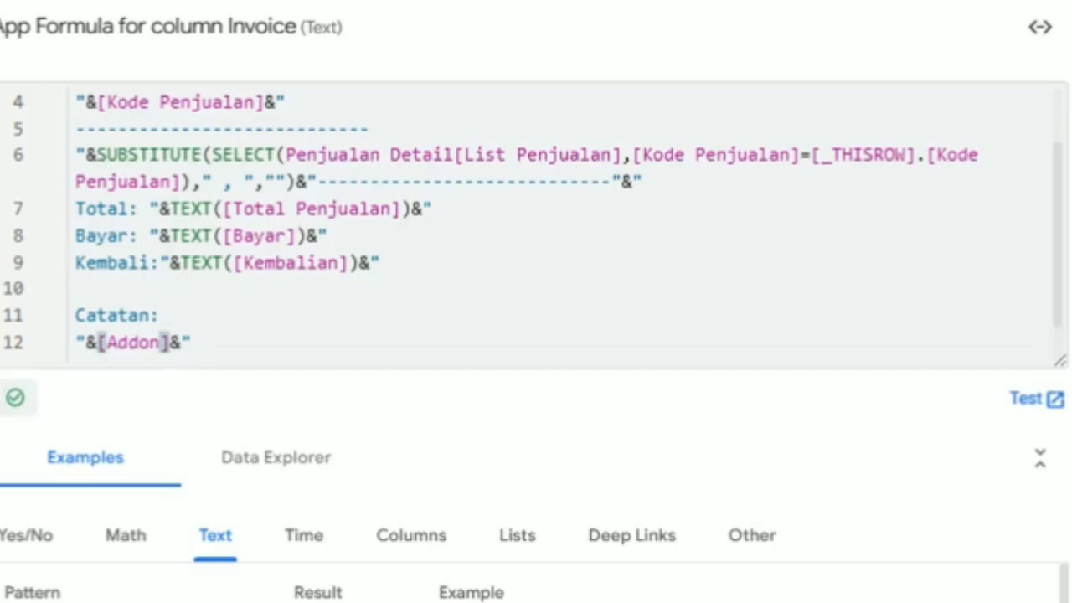
scroll(319, 292, down, 1)
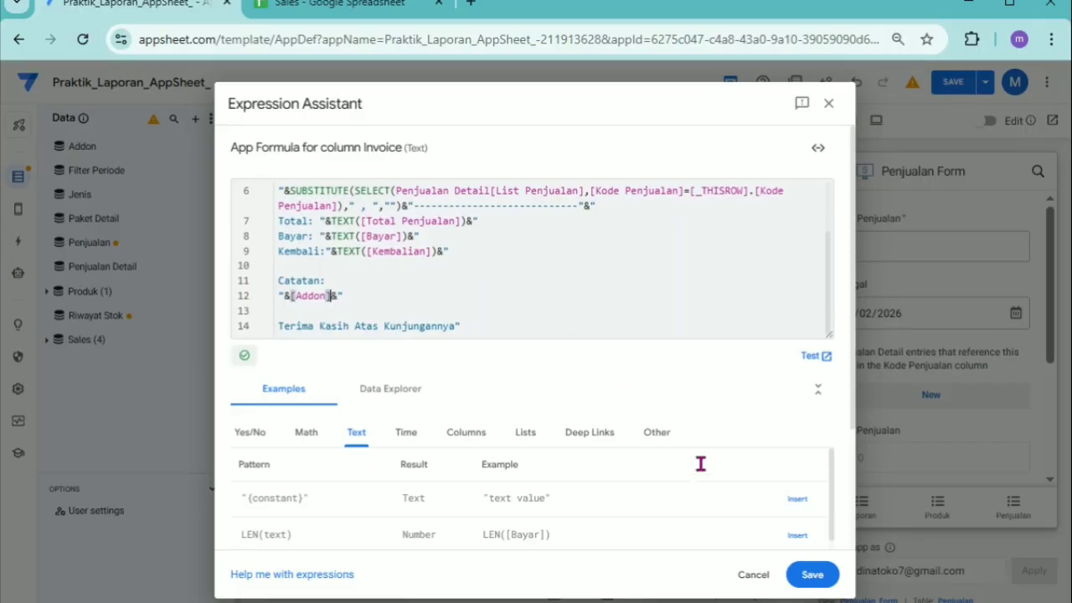
click(807, 583)
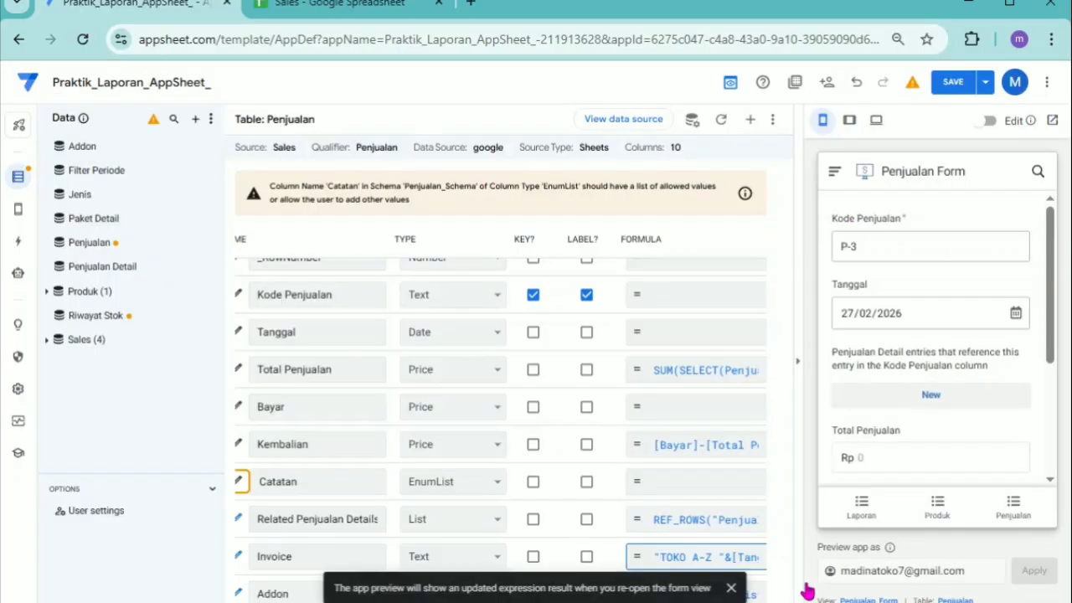
Save the app with the updated Penjualan column definitions.
scroll(952, 406, down, 3)
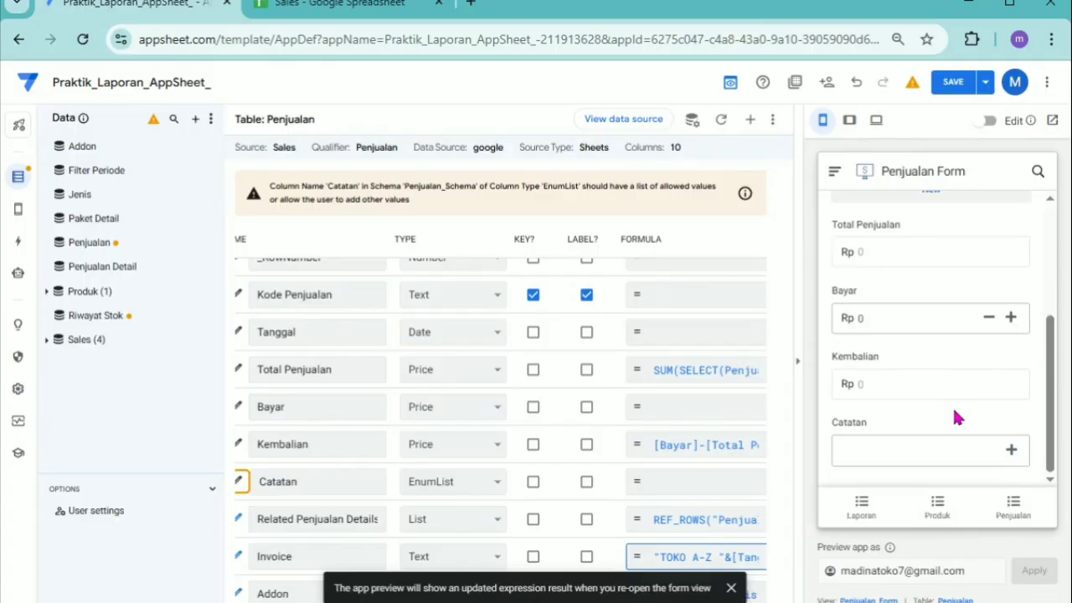
scroll(963, 385, up, 2)
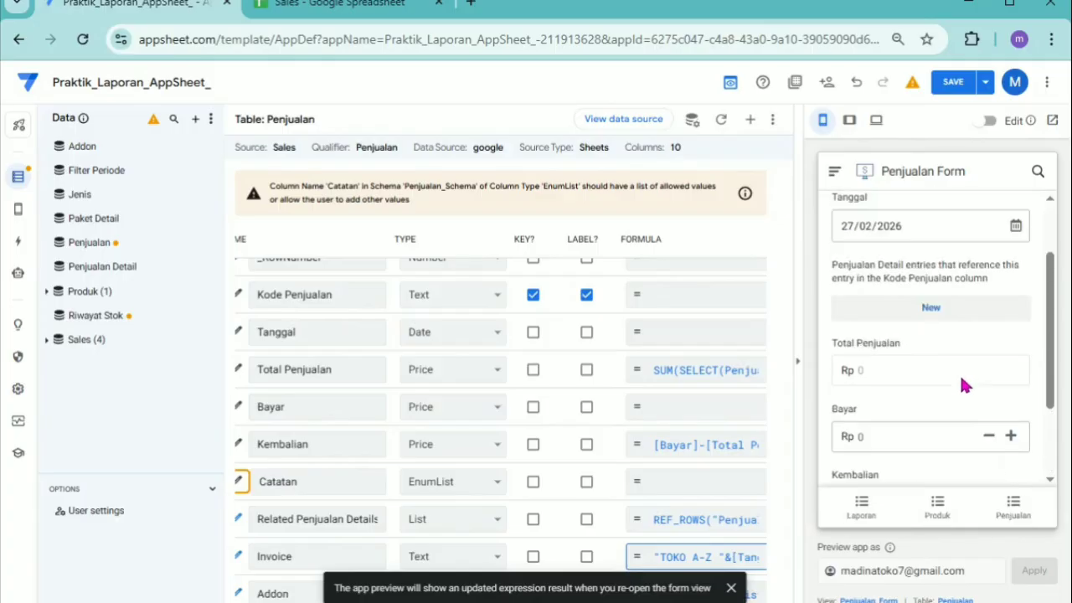
click(952, 88)
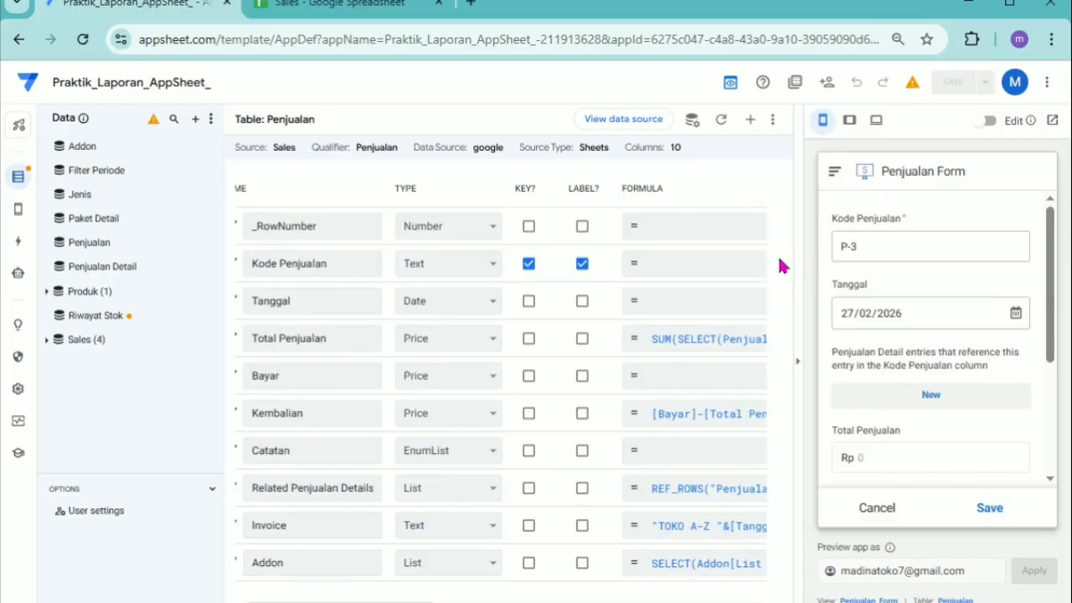
Cancel the open sale form in the preview and start a new record from the Penjualan view.
scroll(959, 320, down, 2)
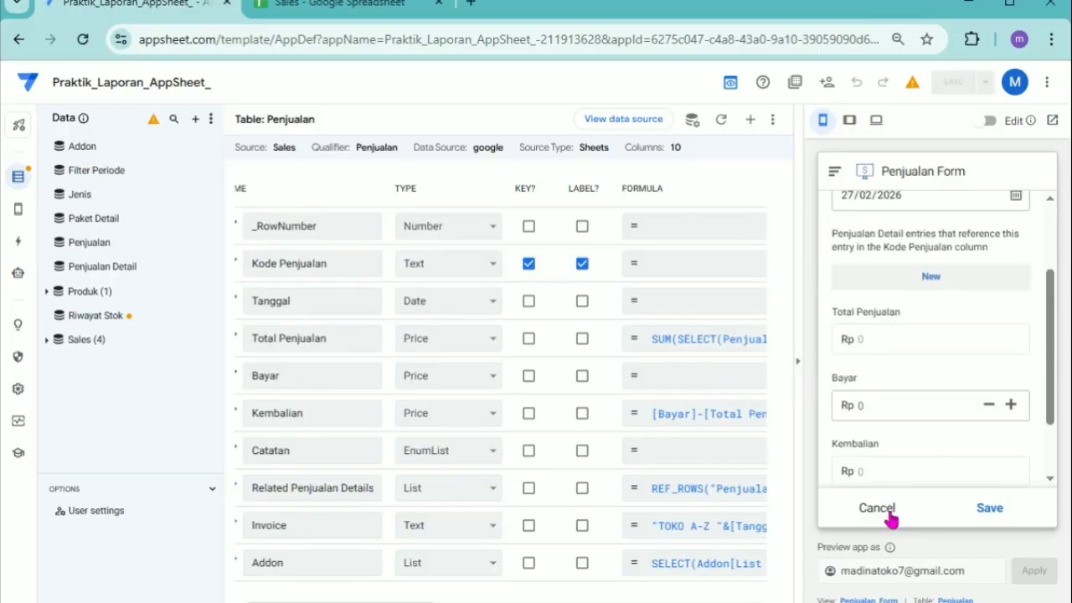
click(886, 515)
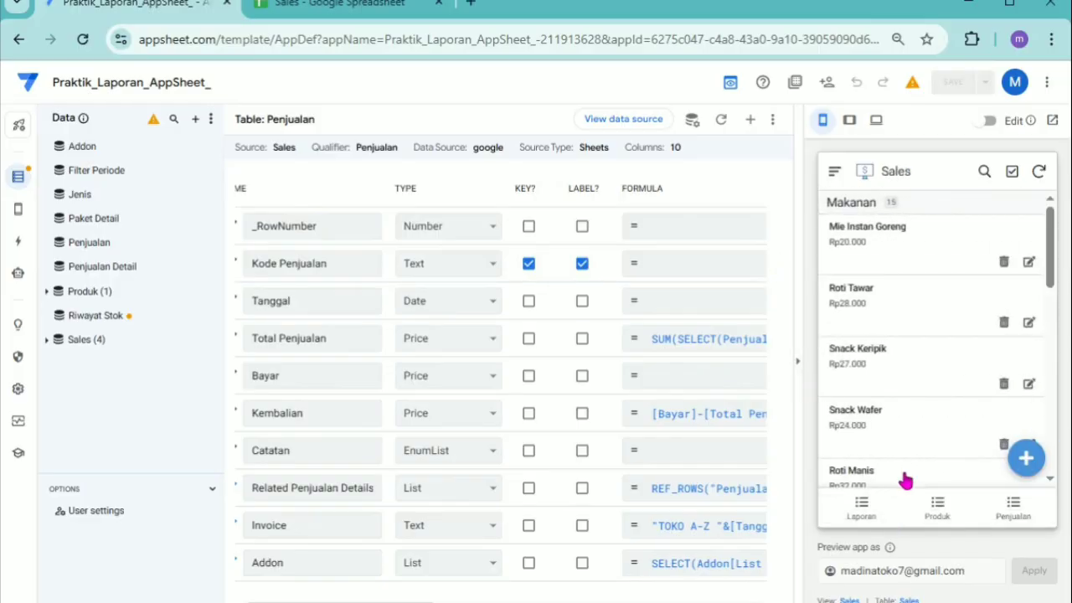
click(1017, 516)
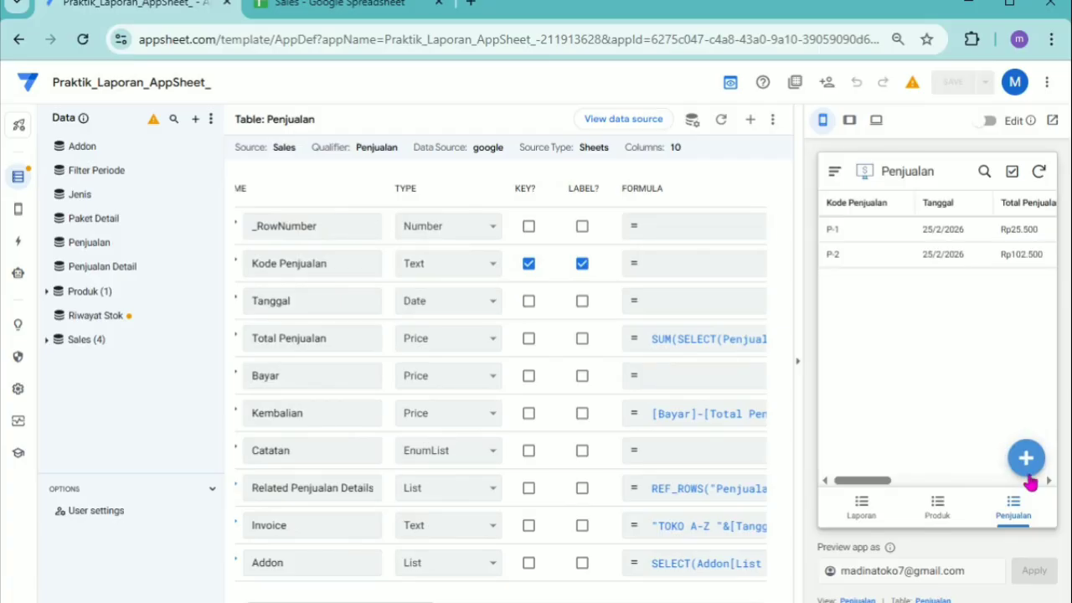
click(1026, 472)
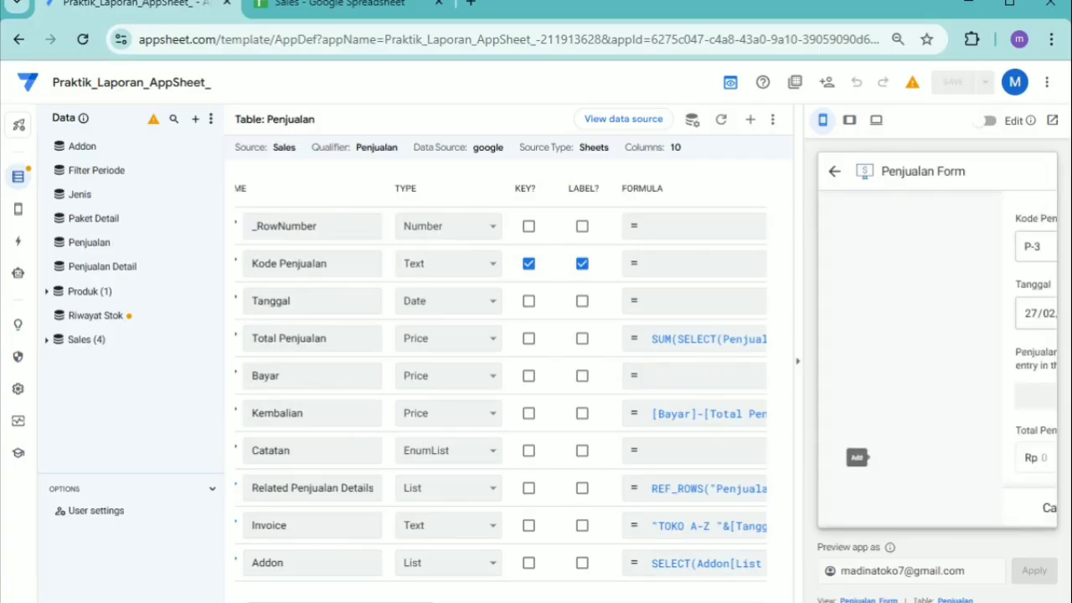
Add a Penjualan Detail entry for Roti Tawar with quantity 2 to sale P-3 and save it.
click(958, 397)
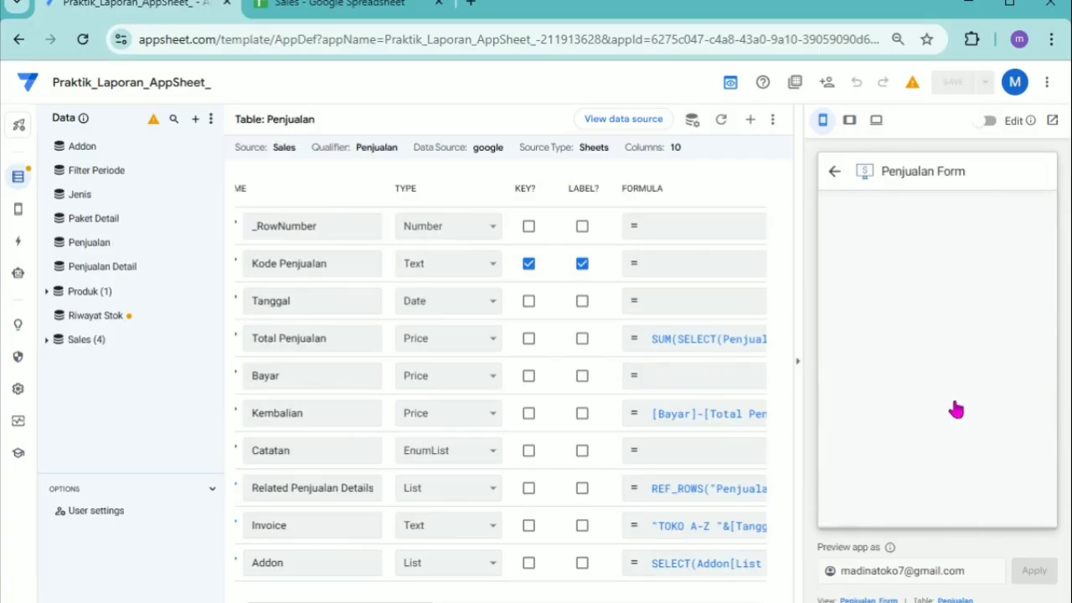
click(951, 325)
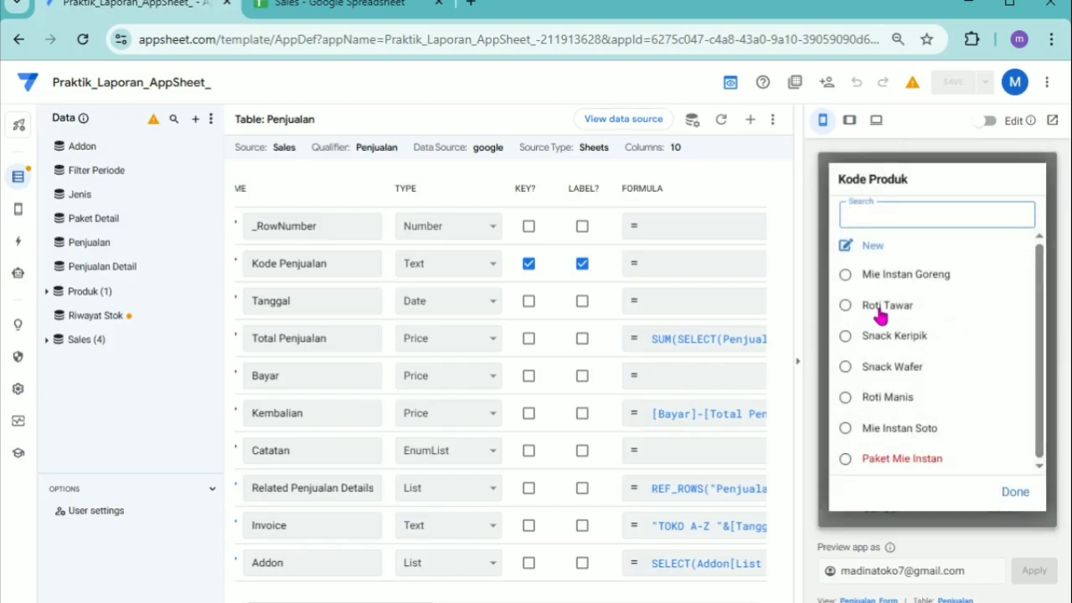
click(881, 313)
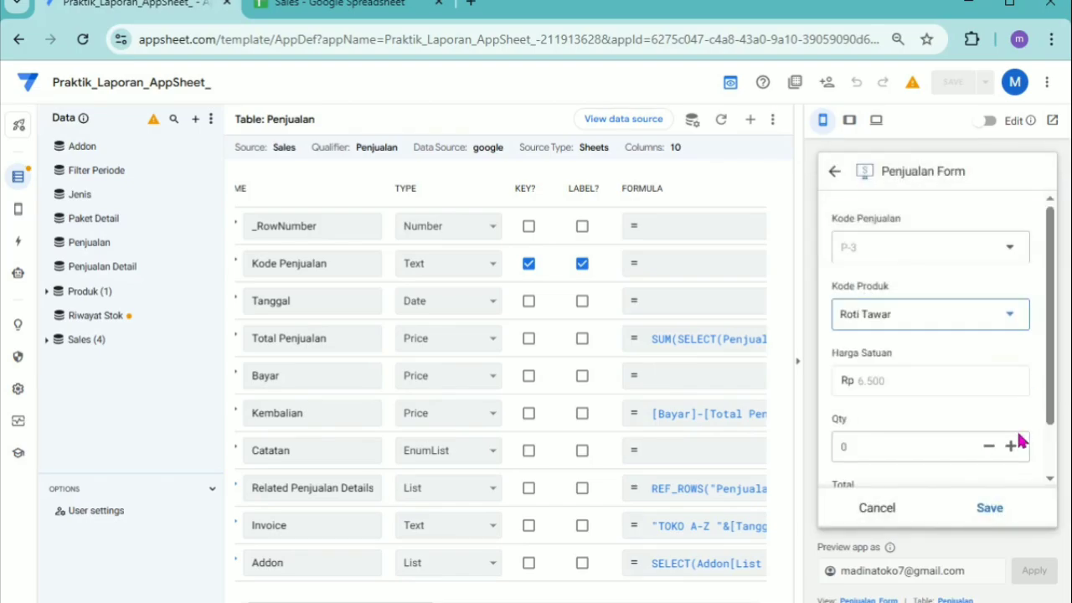
click(1011, 447)
click(1010, 447)
click(989, 508)
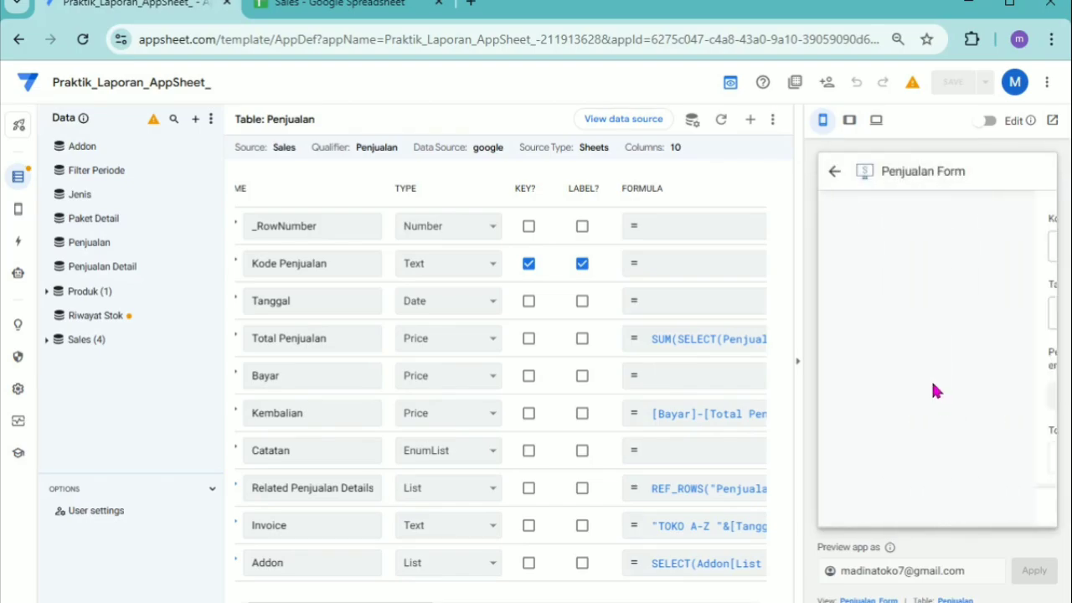
Add another Roti Tawar detail entry with quantity 1, save it, and check the fields down to Catatan.
click(1011, 465)
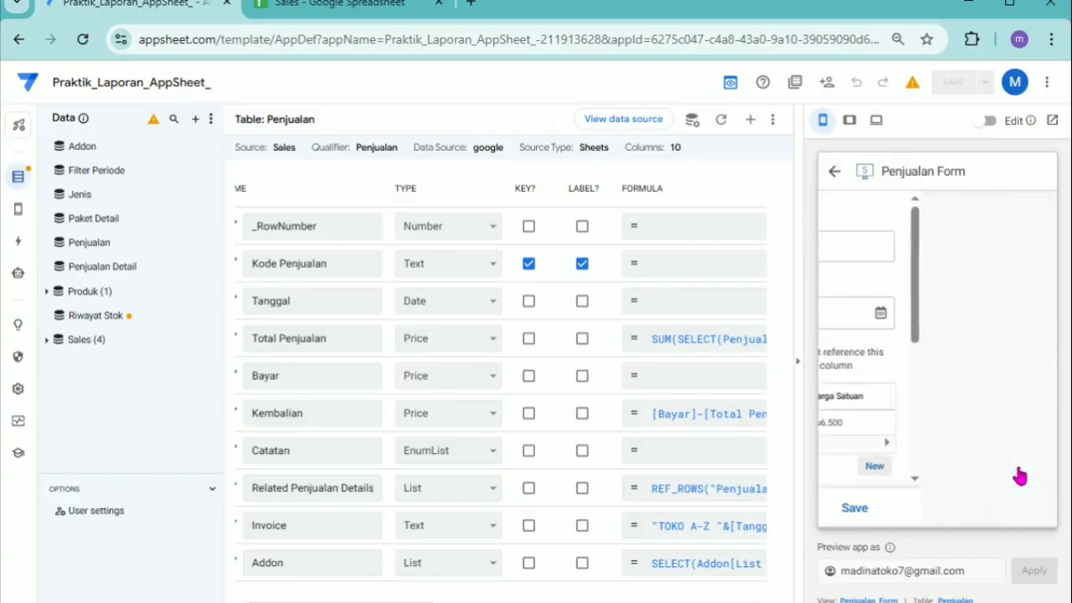
click(980, 326)
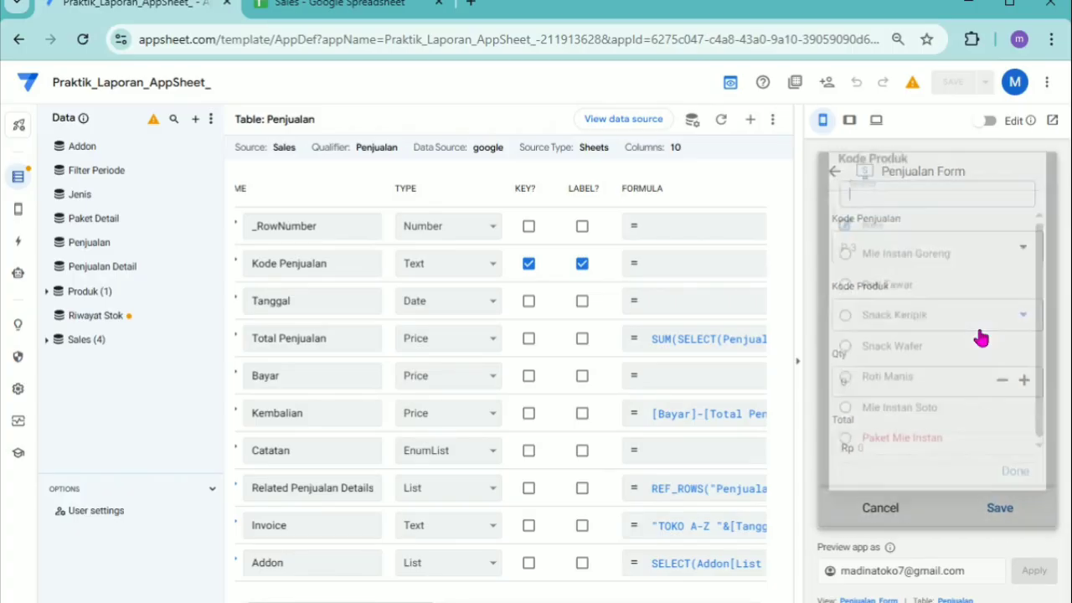
click(929, 317)
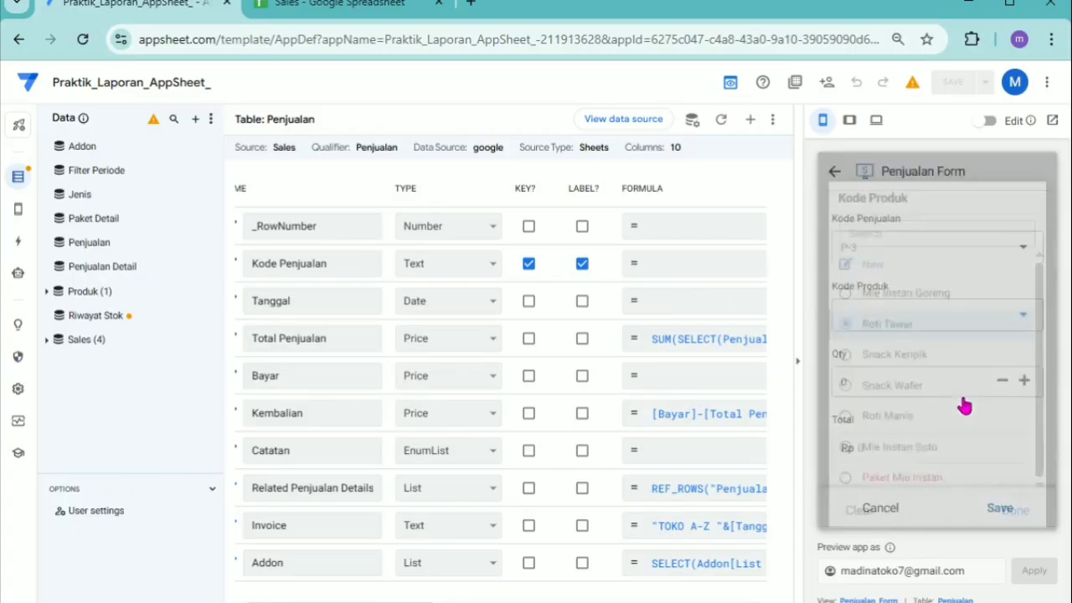
click(1010, 447)
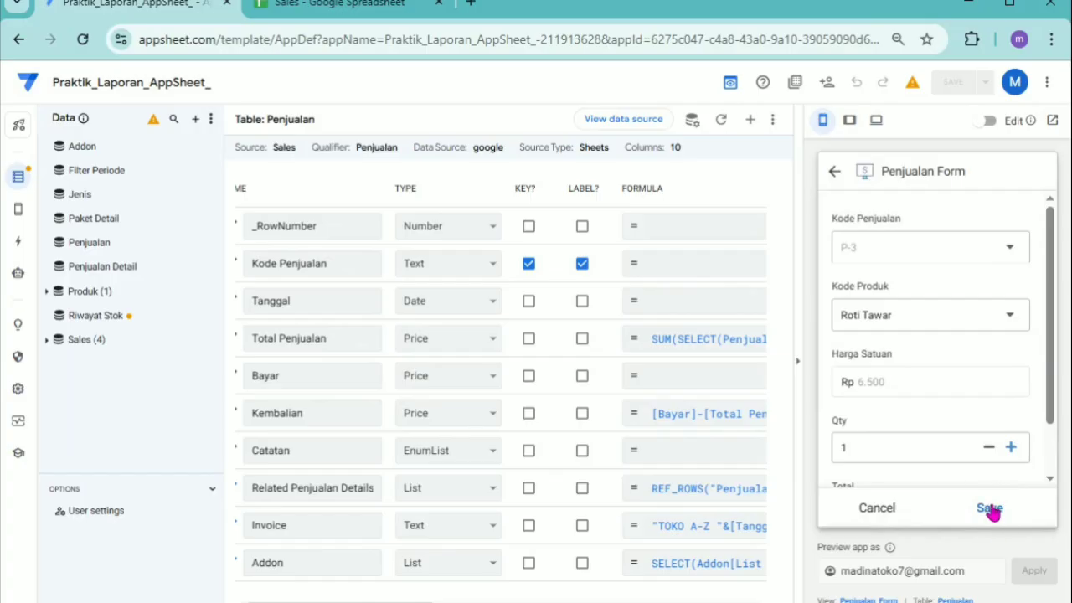
click(989, 508)
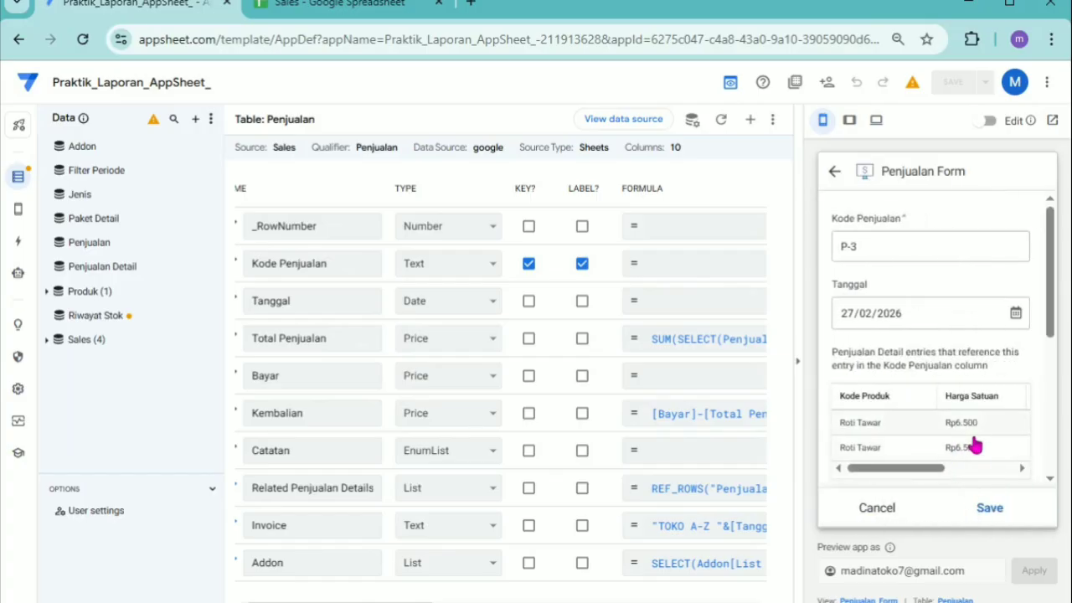
scroll(1024, 384, down, 3)
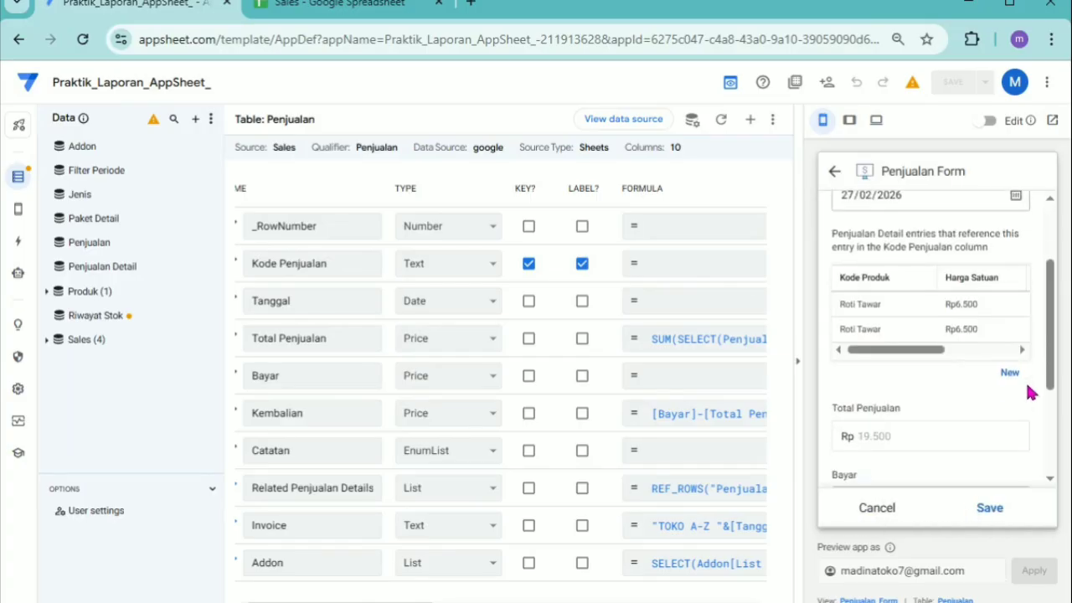
scroll(1030, 394, down, 4)
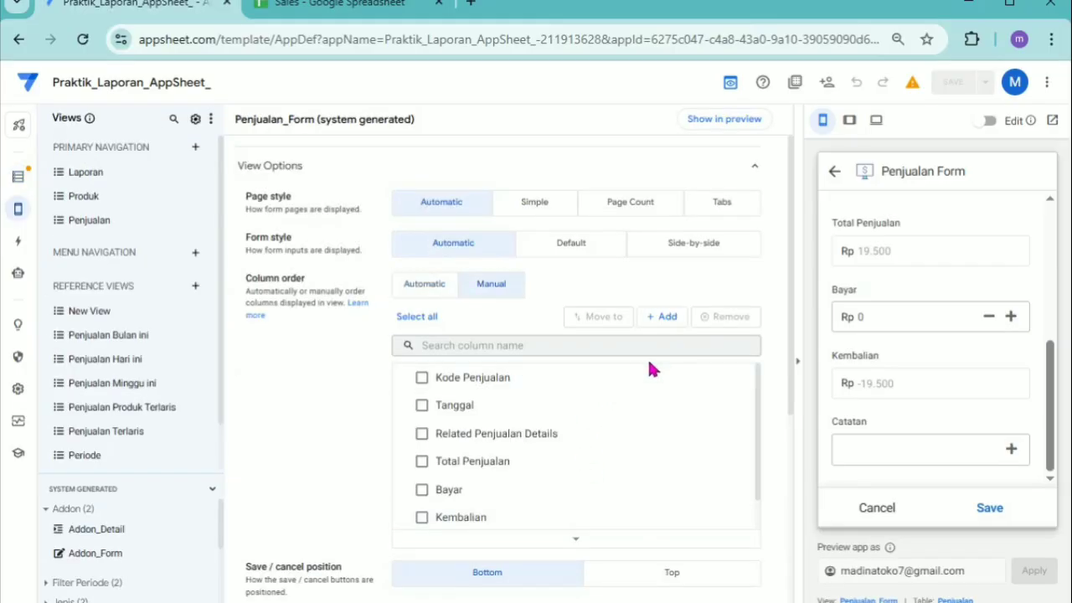
Add the Invoice column to the manual column order of the Penjualan_Form view.
click(665, 318)
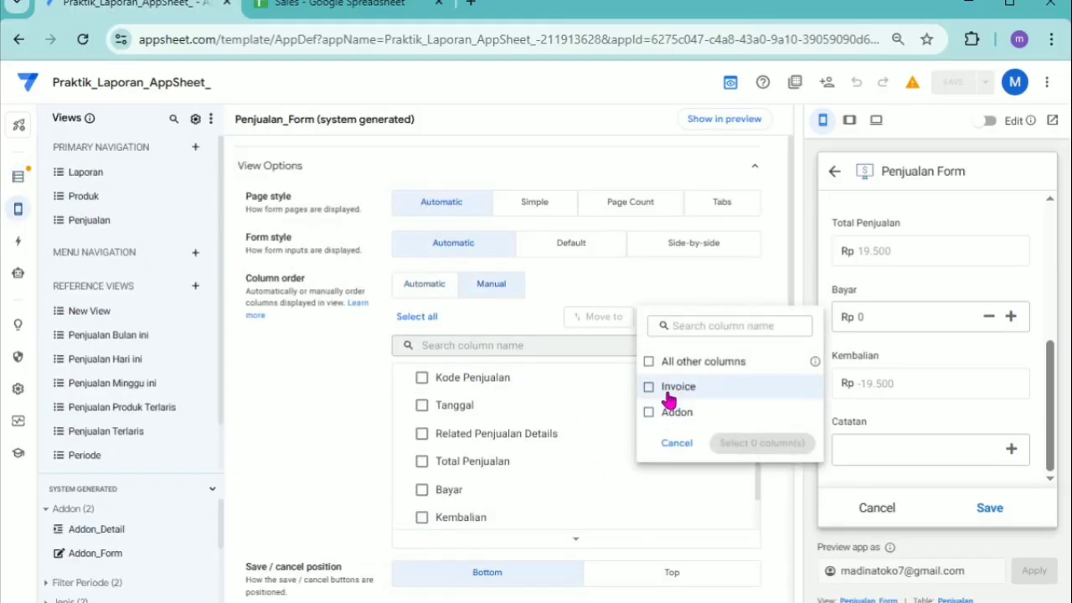
click(650, 387)
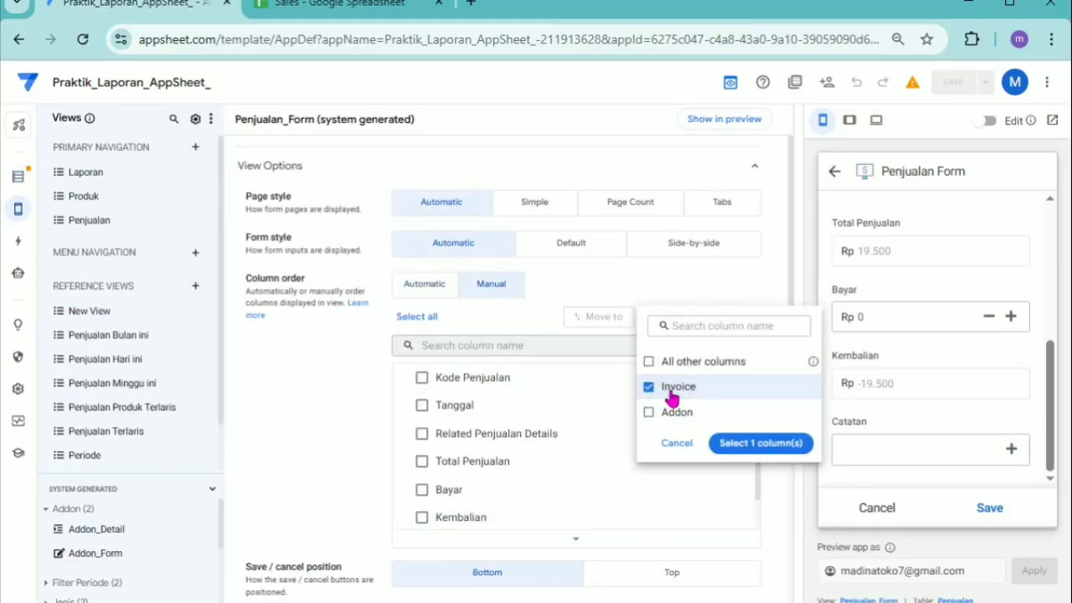
click(743, 444)
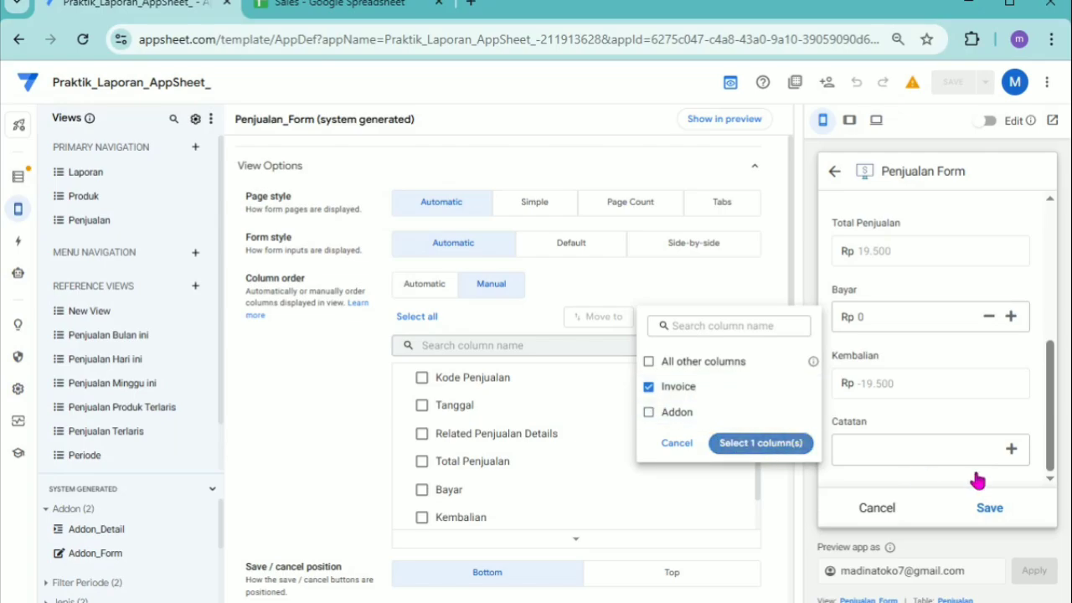
In the preview's sale form, add a detail entry for Roti Tawar with quantity 1 and save it.
scroll(999, 442, down, 3)
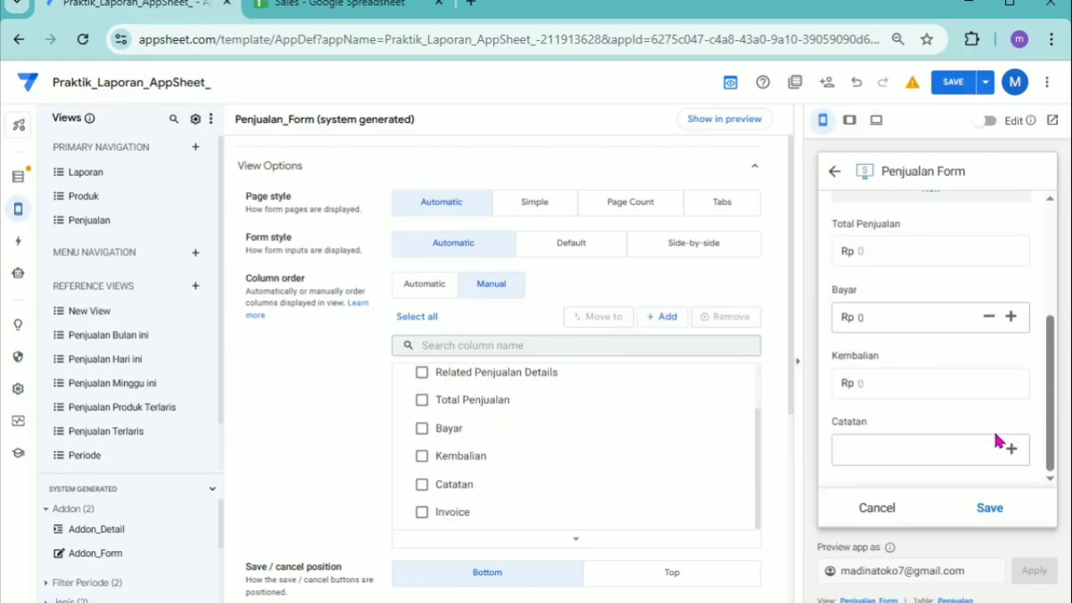
scroll(972, 438, up, 2)
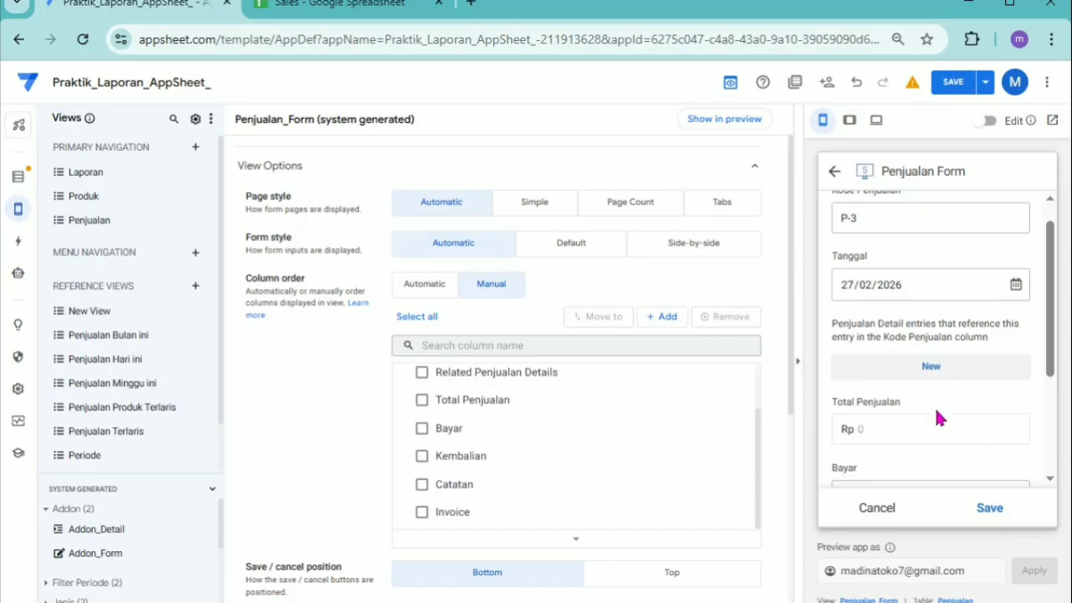
click(921, 374)
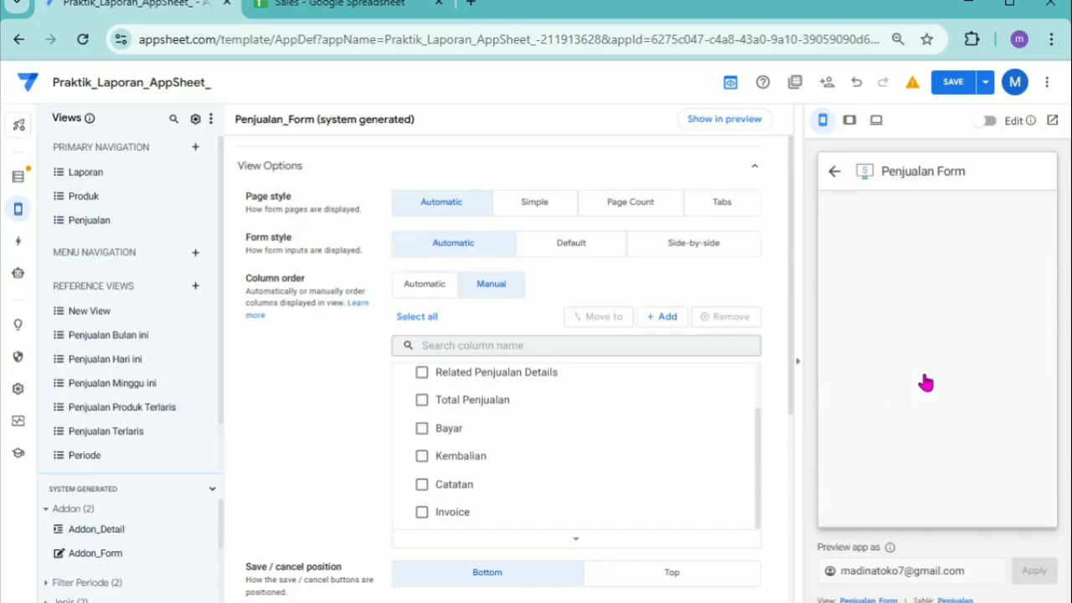
click(940, 314)
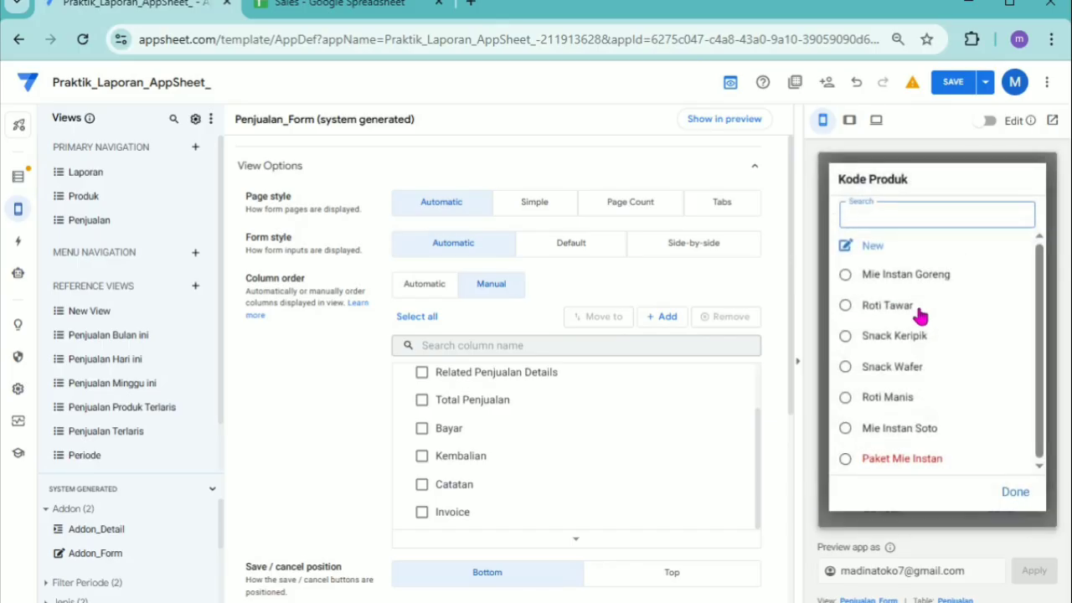
click(964, 305)
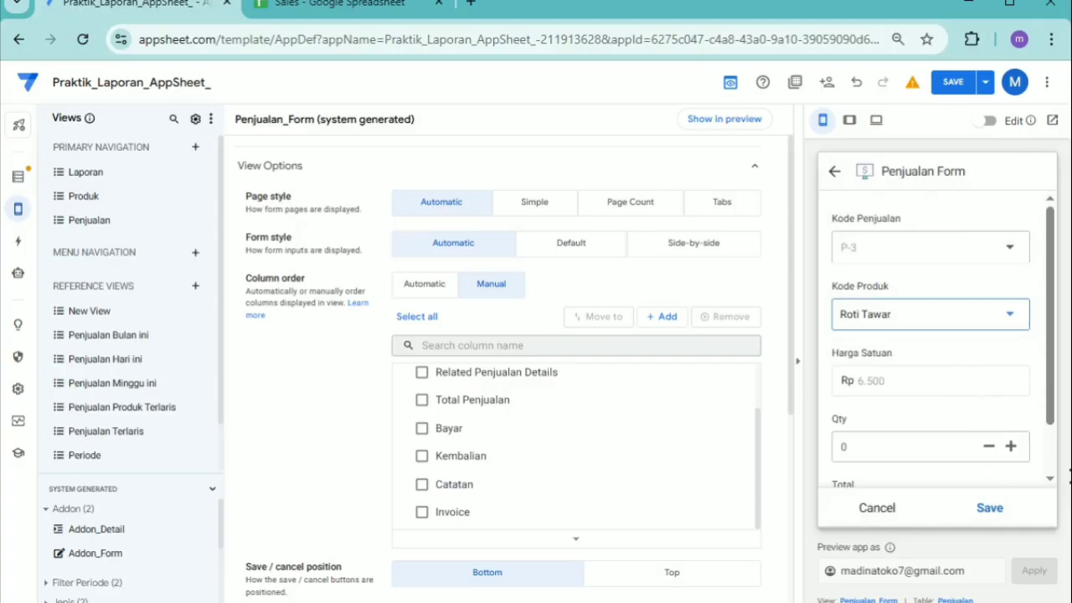
click(1010, 447)
click(997, 508)
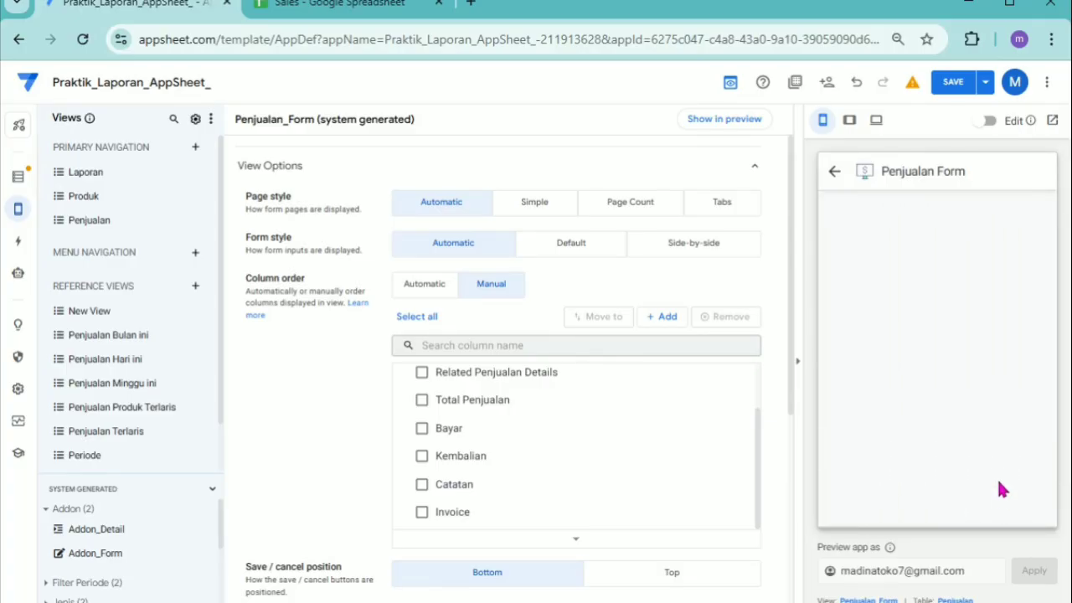
Add a second detail entry to the sale for Mie Instan Soto with quantity 4 and save it.
click(1010, 437)
click(936, 318)
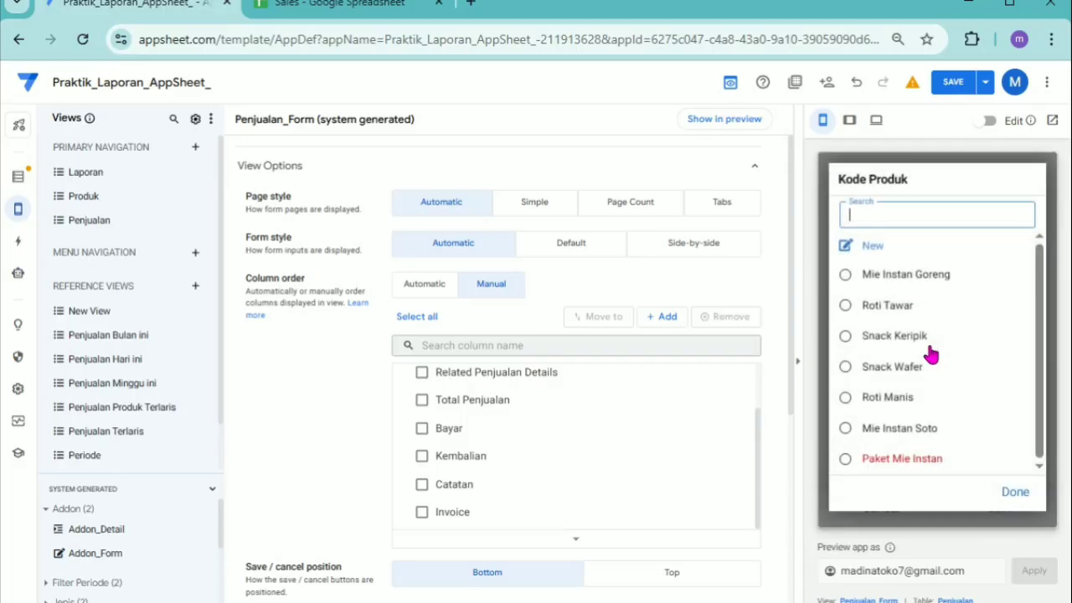
click(921, 434)
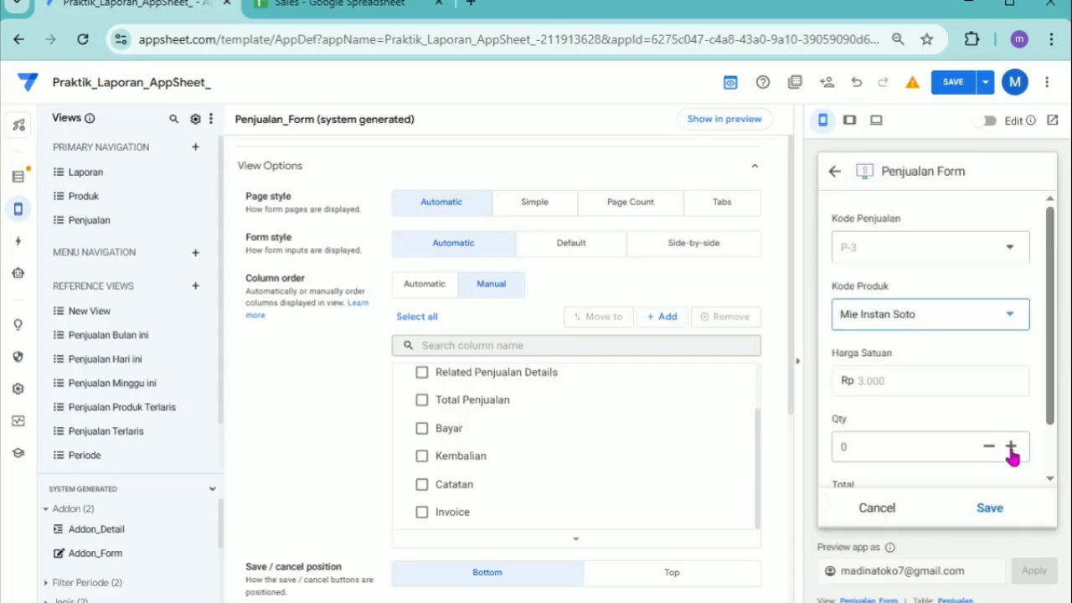
click(1012, 452)
click(1012, 452)
click(1012, 453)
click(1012, 453)
click(1005, 509)
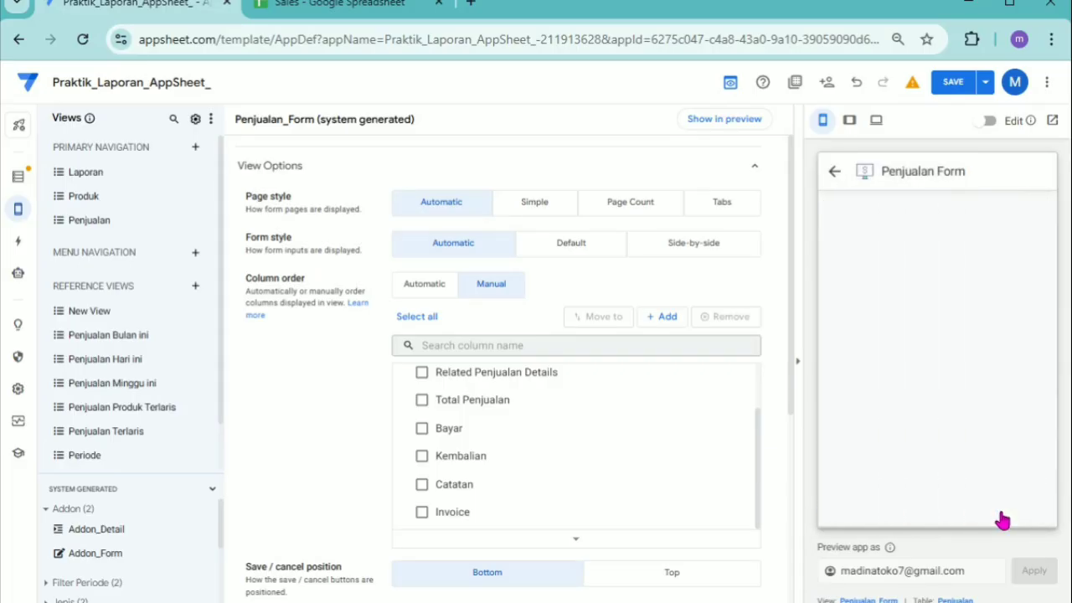
Change the Invoice column's data type to LongText and finish editing the column.
scroll(982, 429, down, 3)
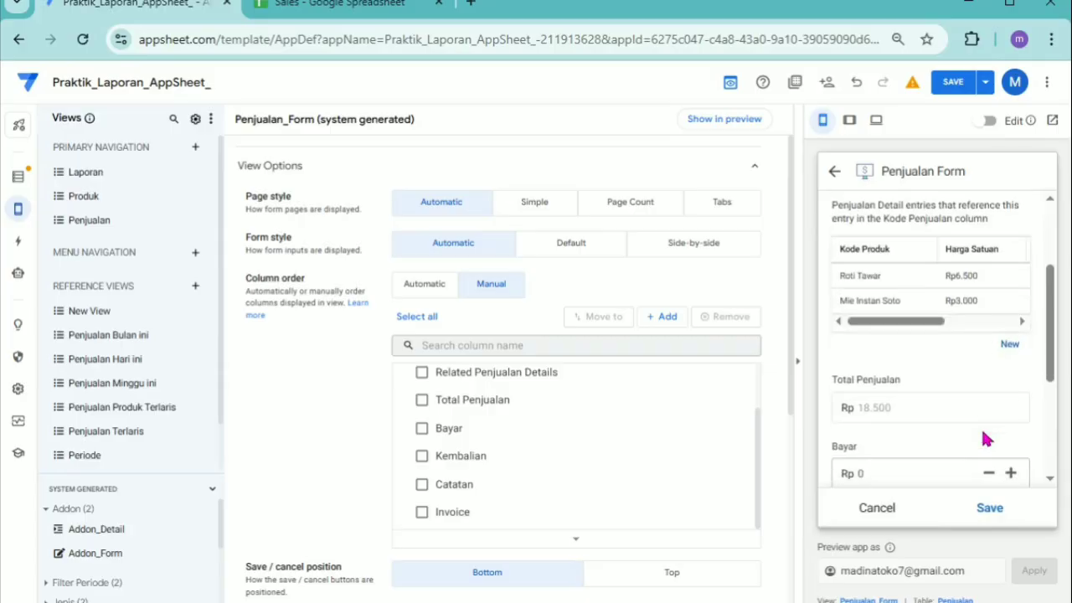
scroll(980, 424, down, 4)
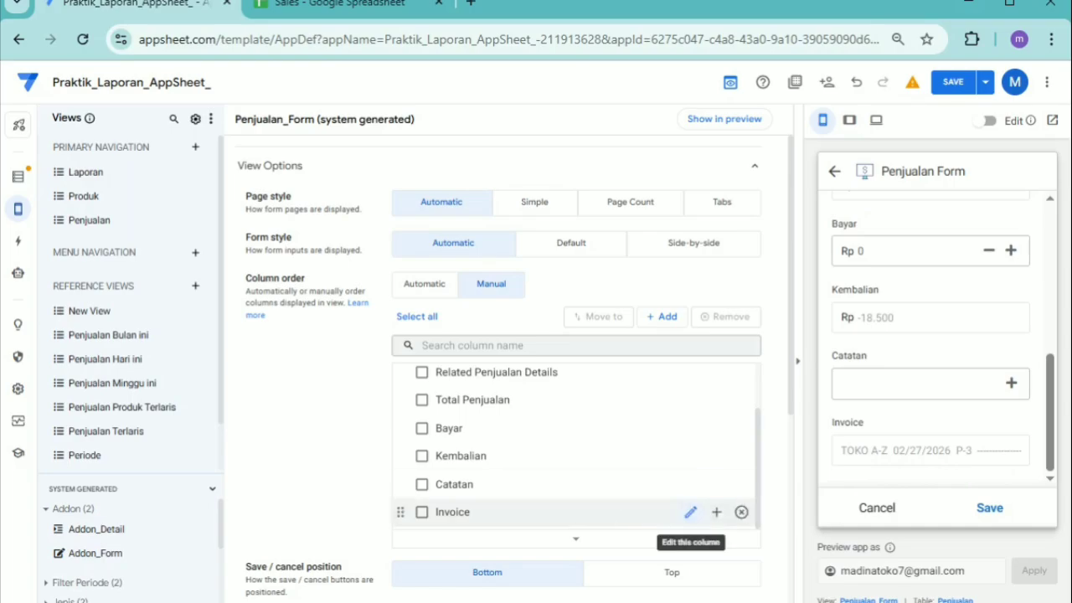
click(691, 511)
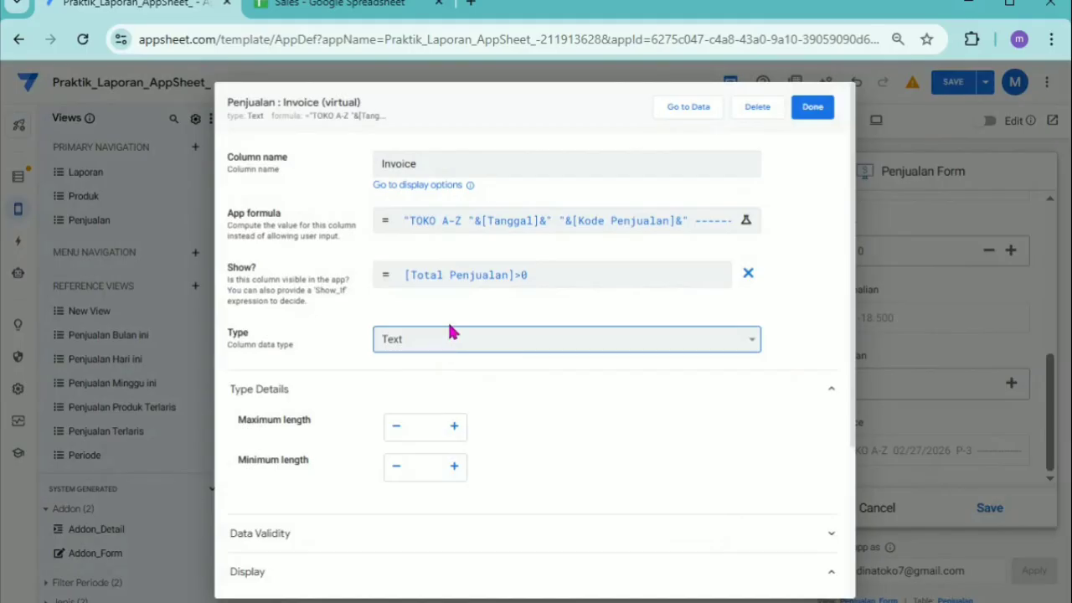
click(469, 104)
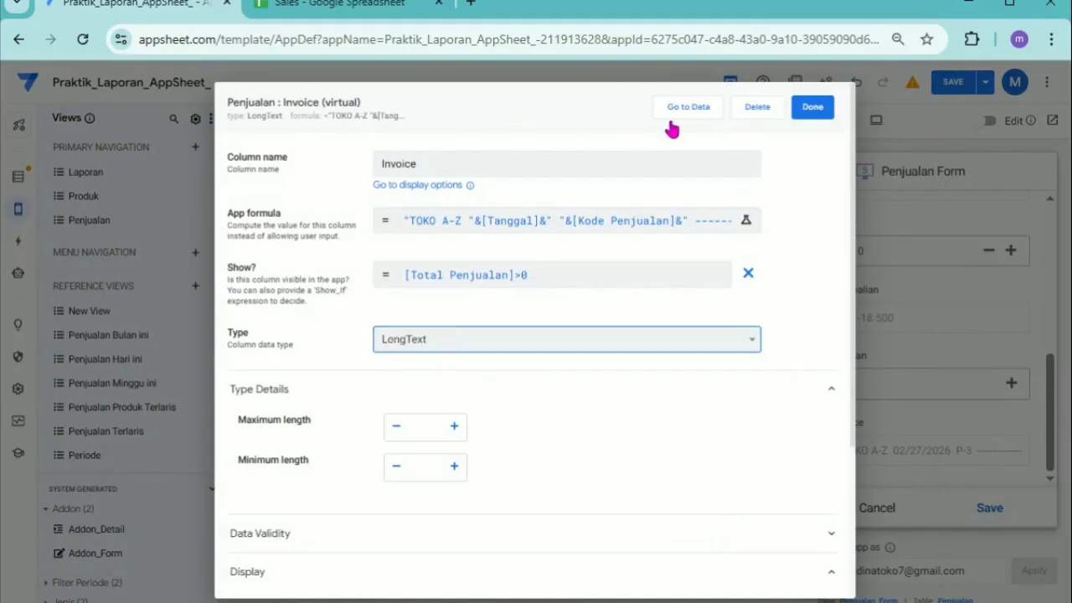
click(810, 113)
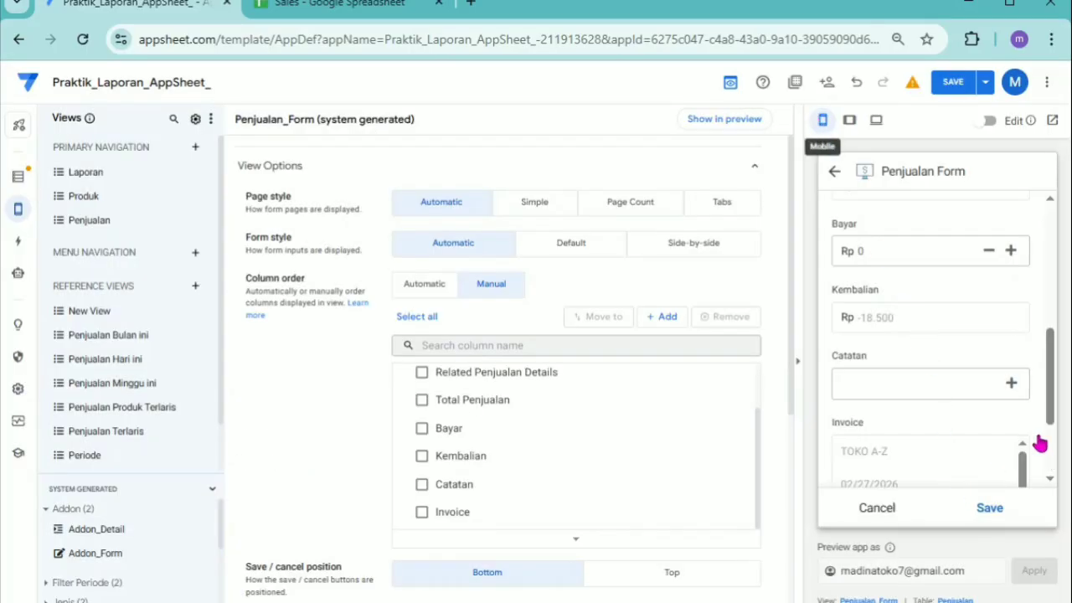
Review the sale form's invoice, then select the notes Diantar ke Rumah and Diantar Hari ini in Catatan and check the invoice again.
click(1051, 444)
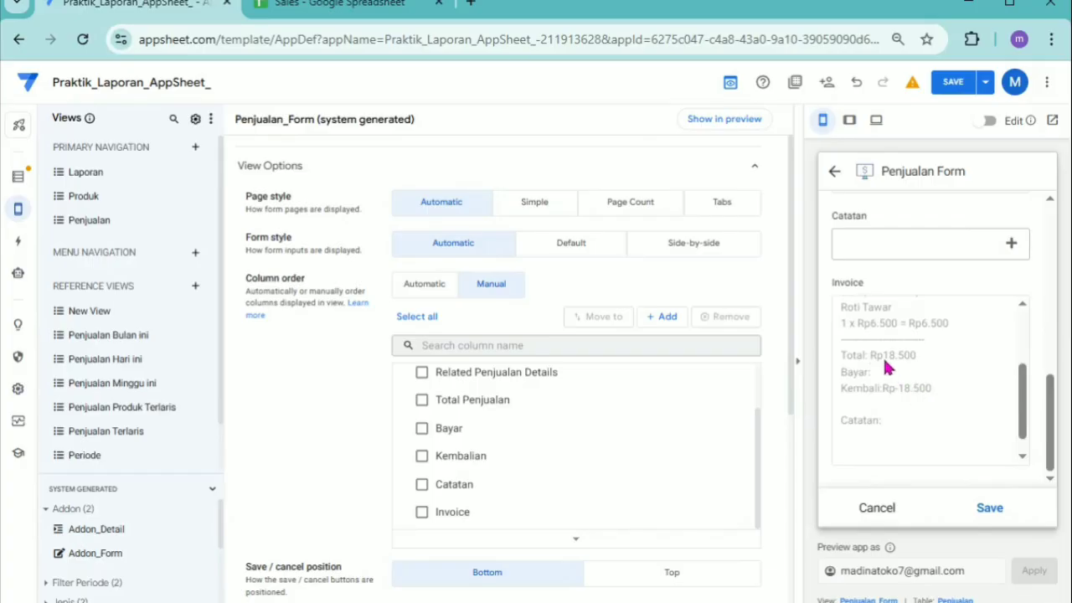
scroll(888, 369, up, 1)
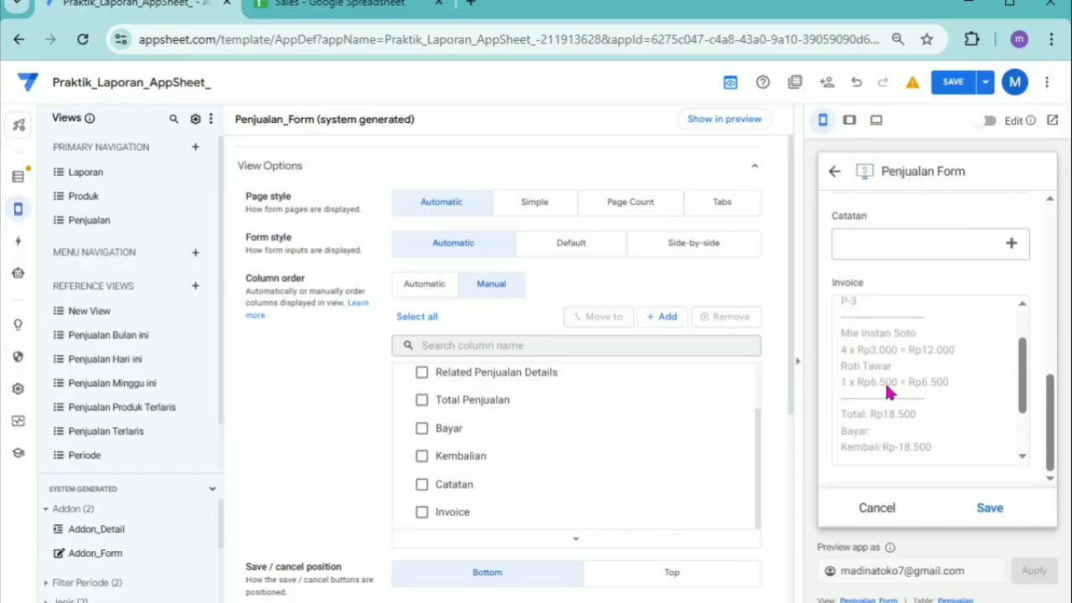
scroll(888, 411, down, 1)
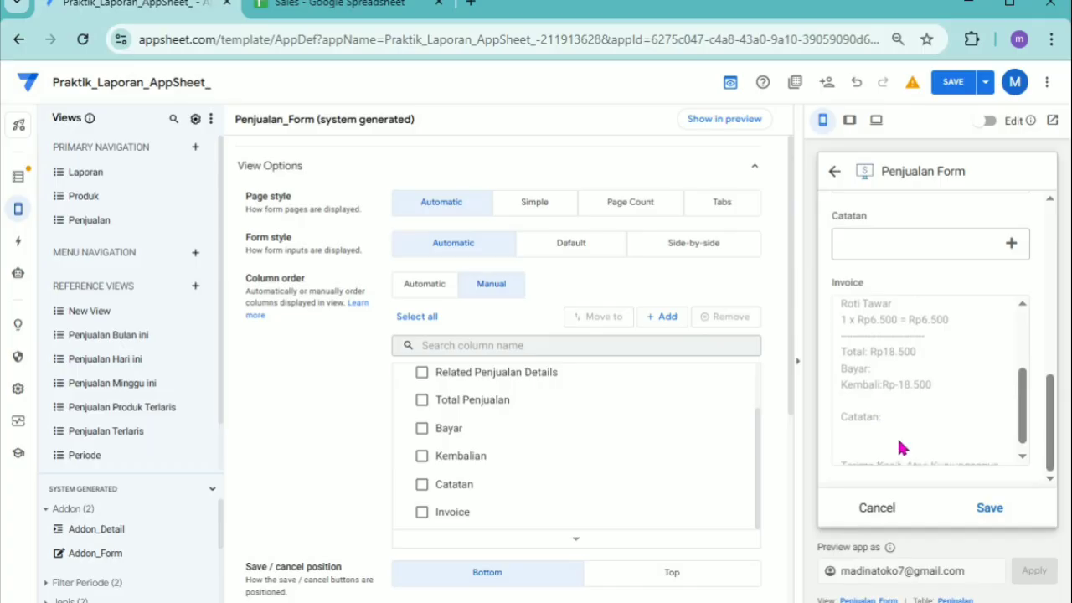
scroll(902, 448, down, 1)
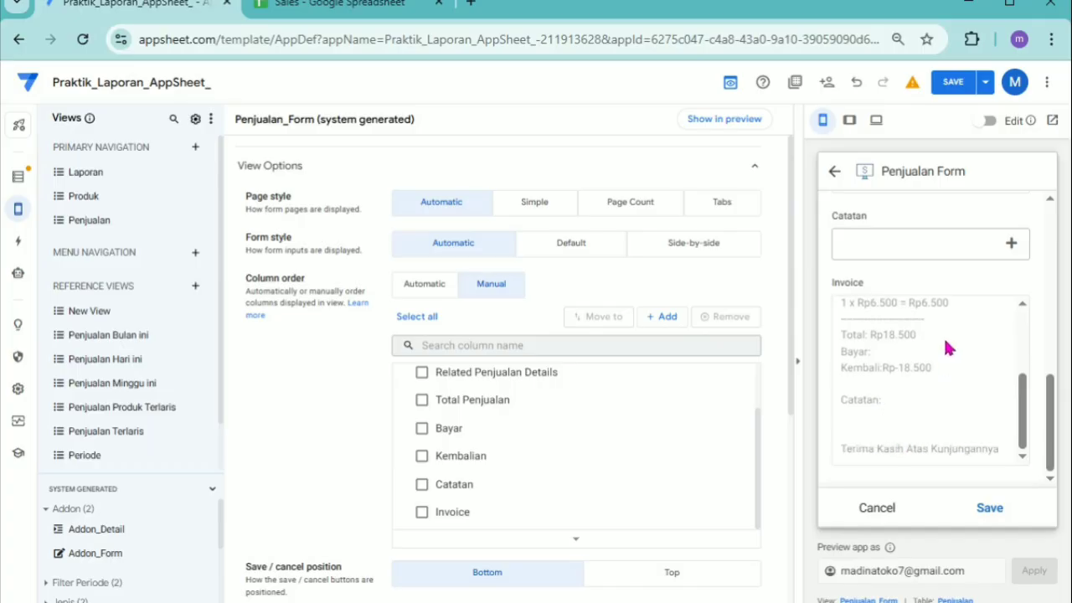
click(898, 259)
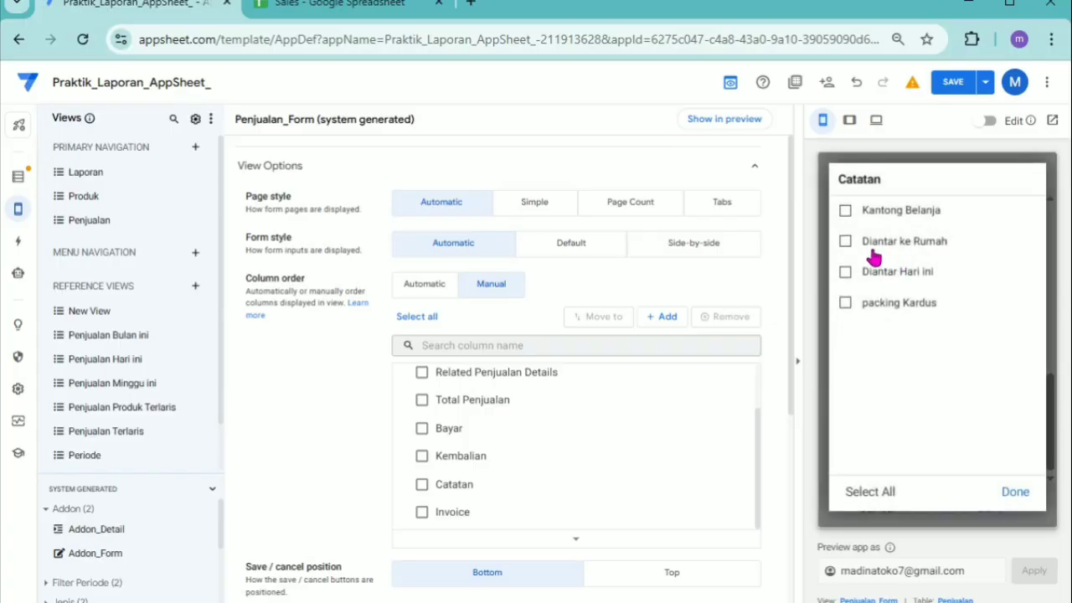
click(845, 273)
click(846, 243)
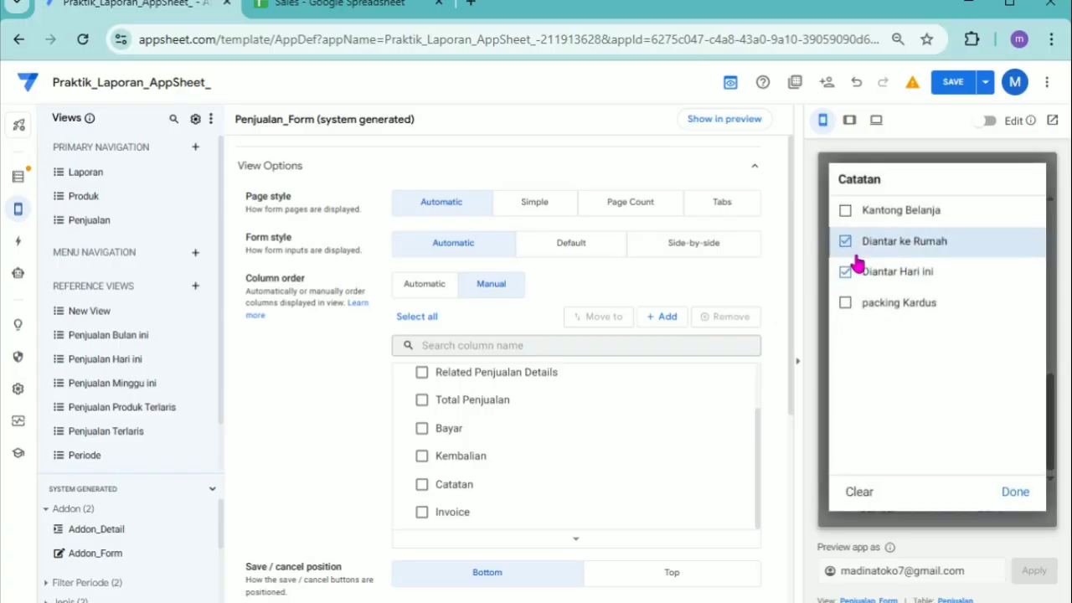
click(1015, 494)
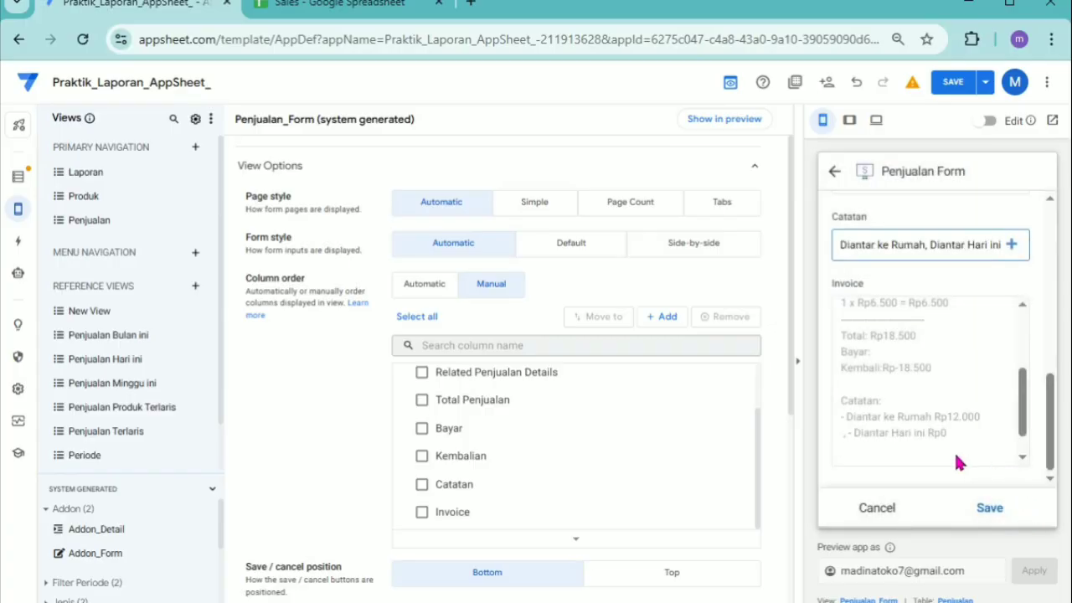
scroll(928, 451, down, 1)
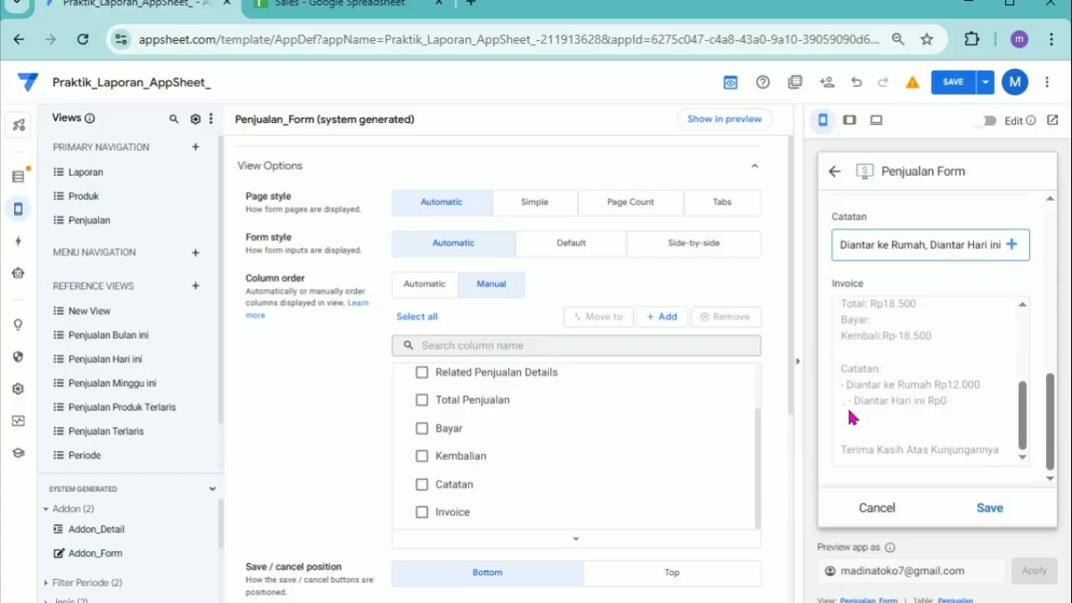
Add packing Kardus and Kantong Belanja to the sale's Catatan selection and check the notes in the invoice.
click(945, 248)
click(842, 303)
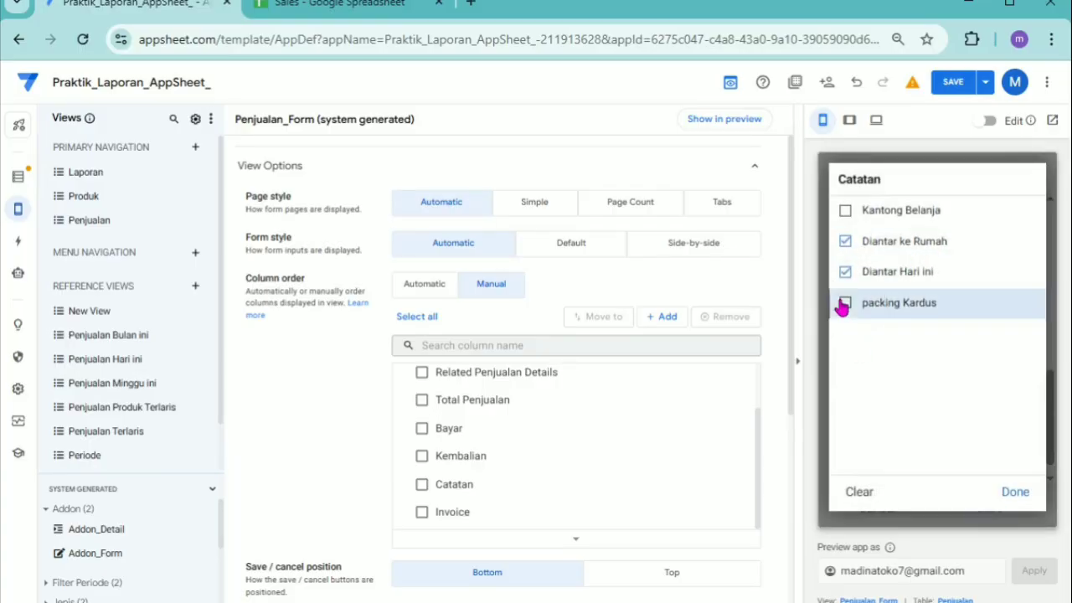
click(848, 211)
click(1015, 493)
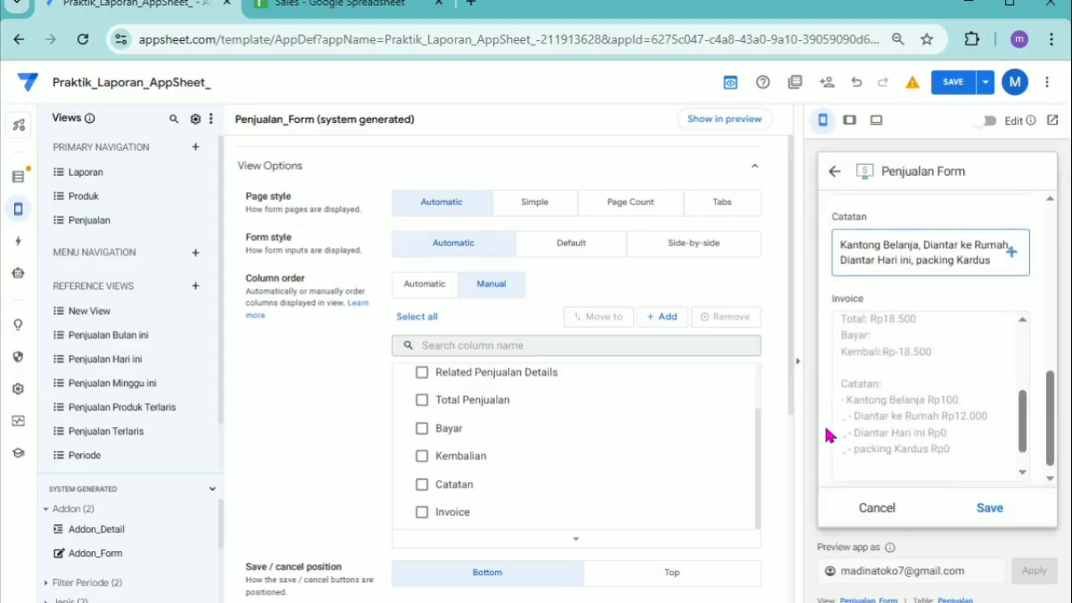
scroll(620, 474, down, 1)
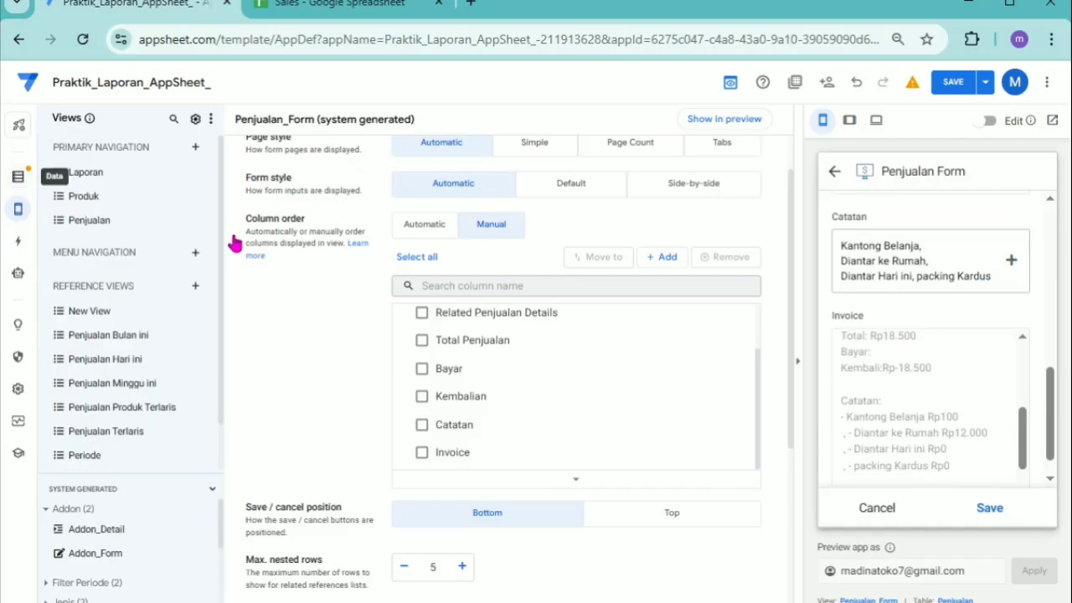
Wrap the Penjualan table's Addon column formula in SUBSTITUTE with " , " as the search text, and save the app.
click(18, 178)
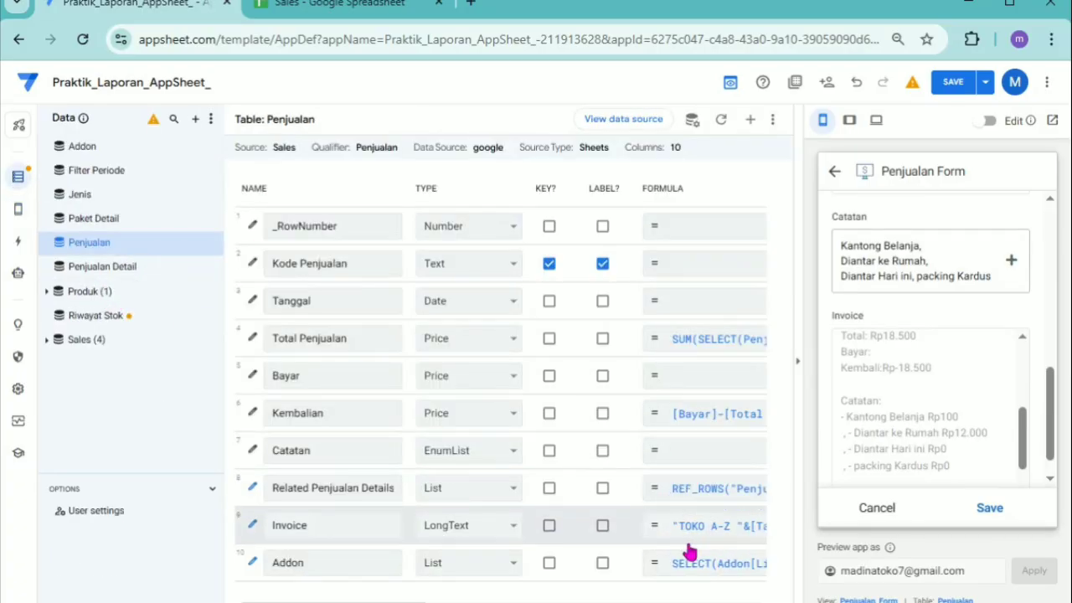
click(696, 571)
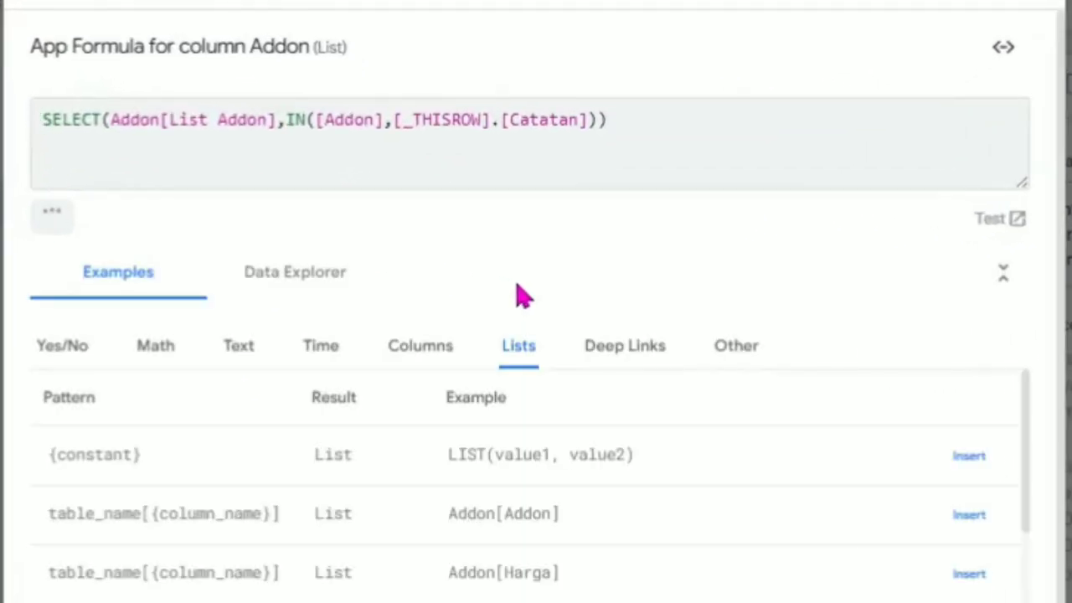
text(SU)
key(Down)
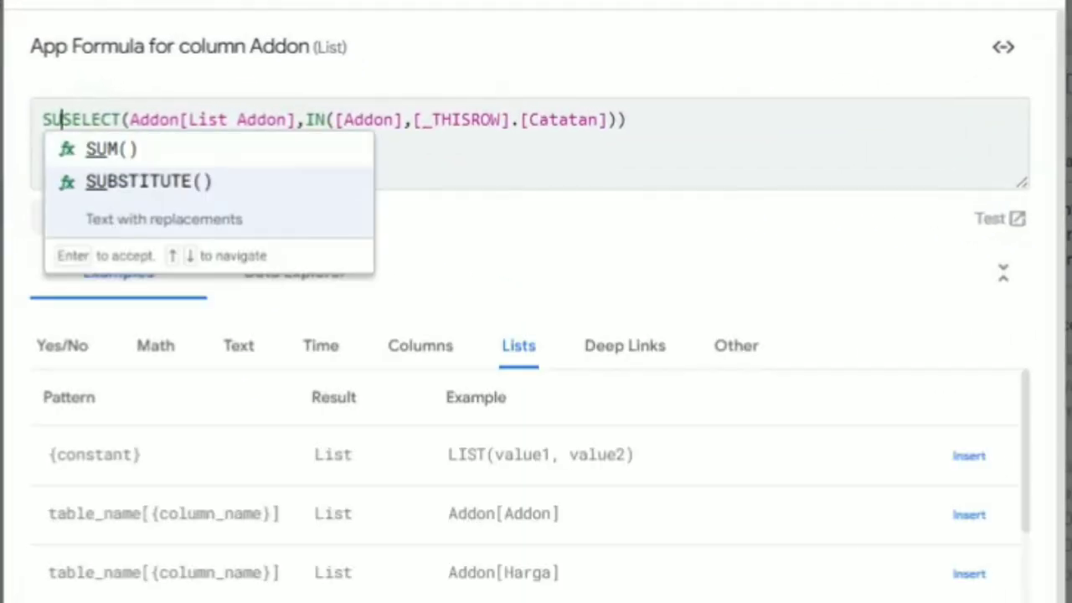
key(Return)
click(713, 120)
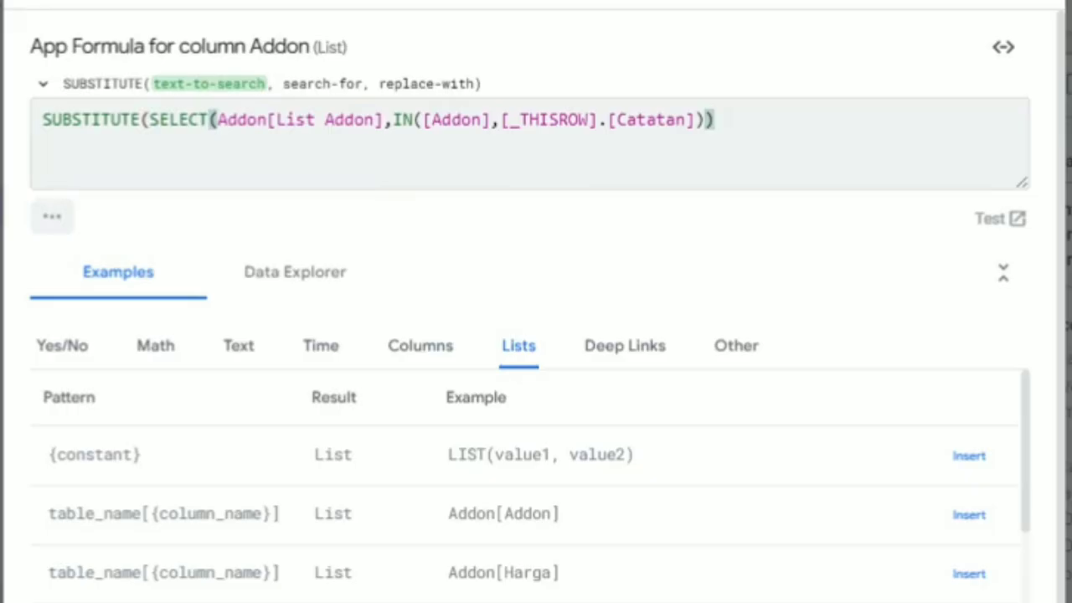
text(,)
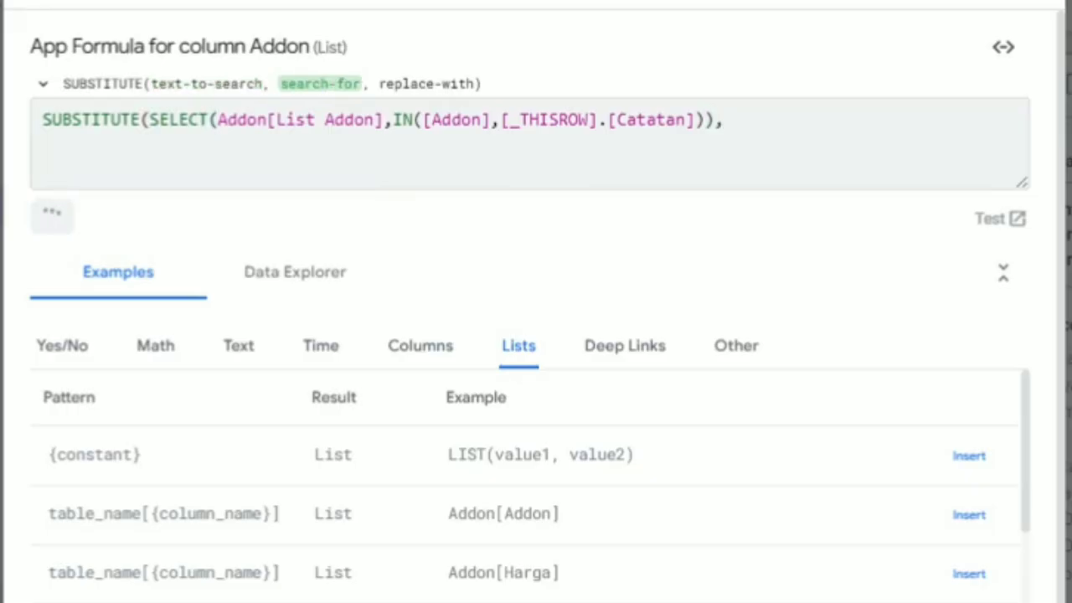
text())
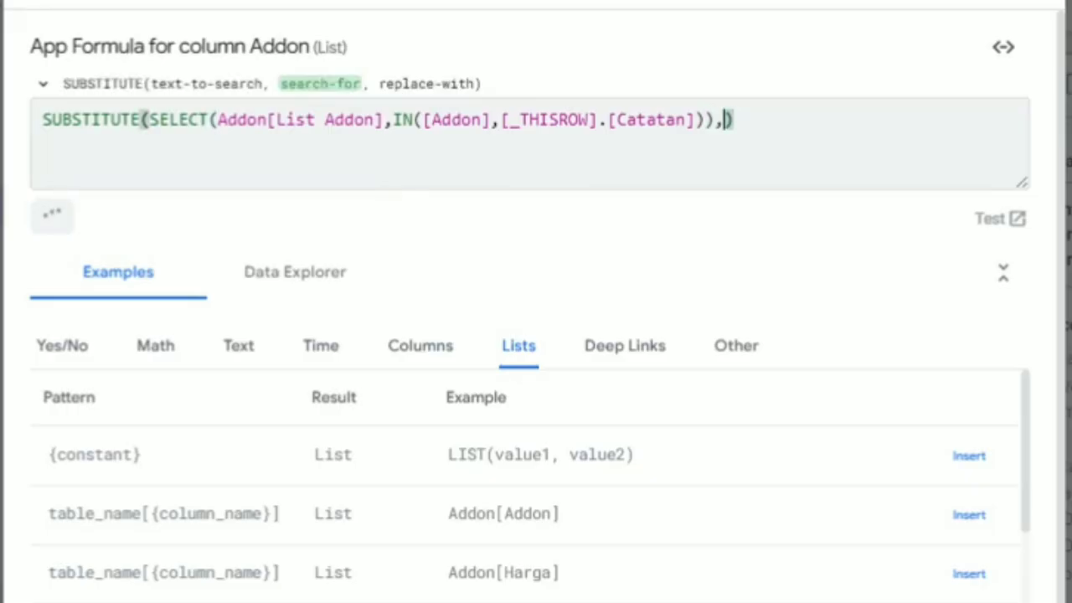
text(")
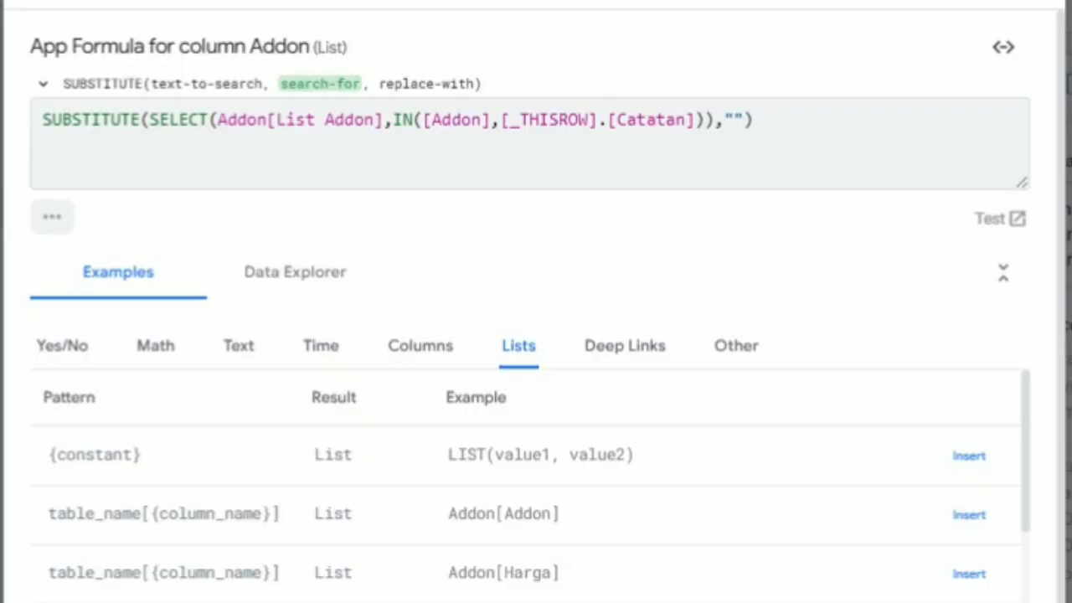
text( , ")
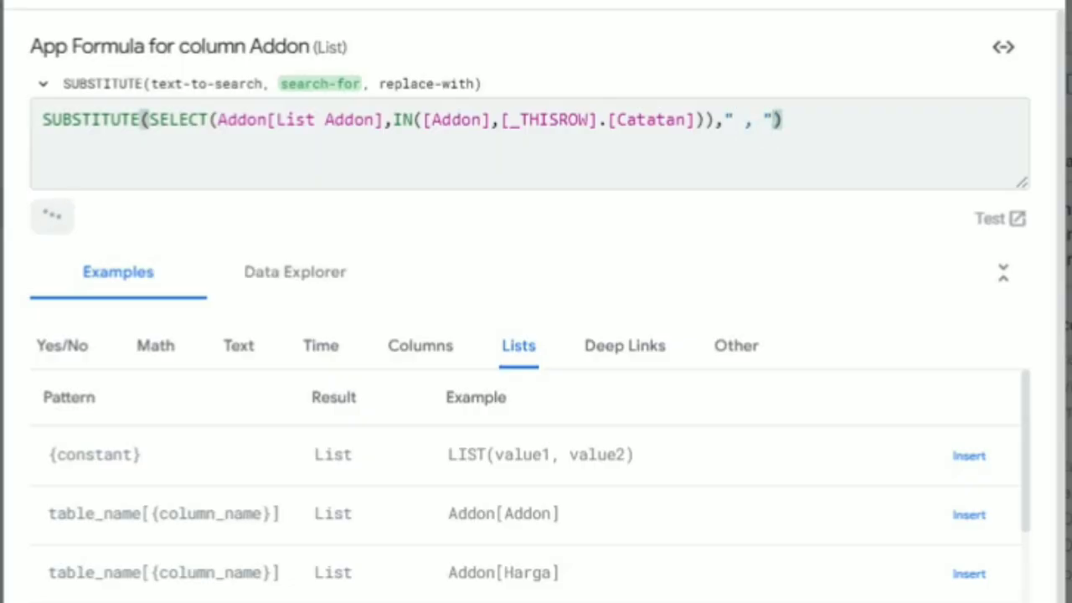
text(,")
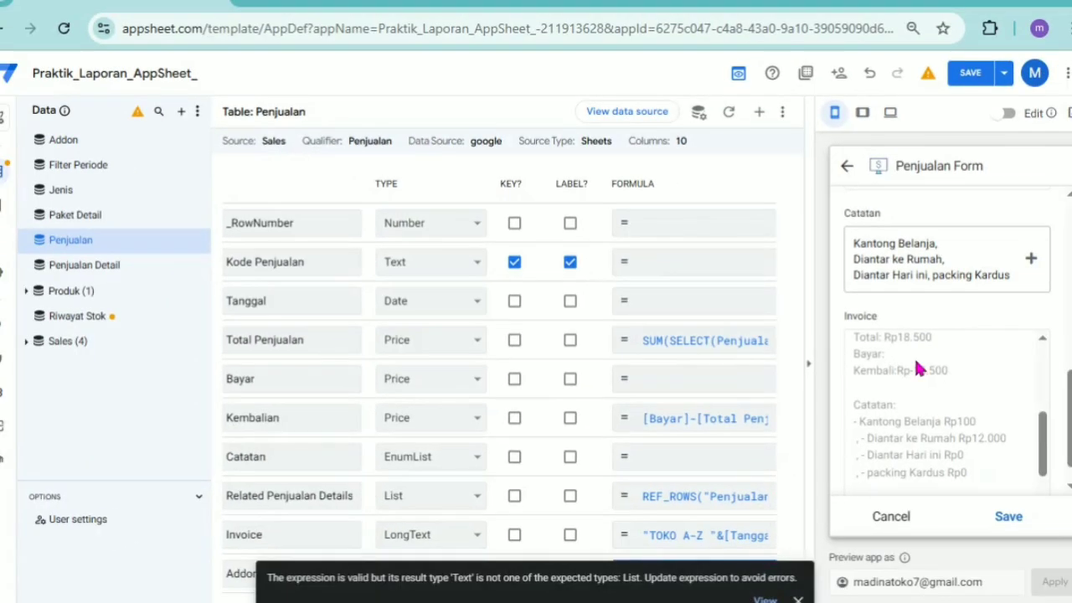
click(970, 84)
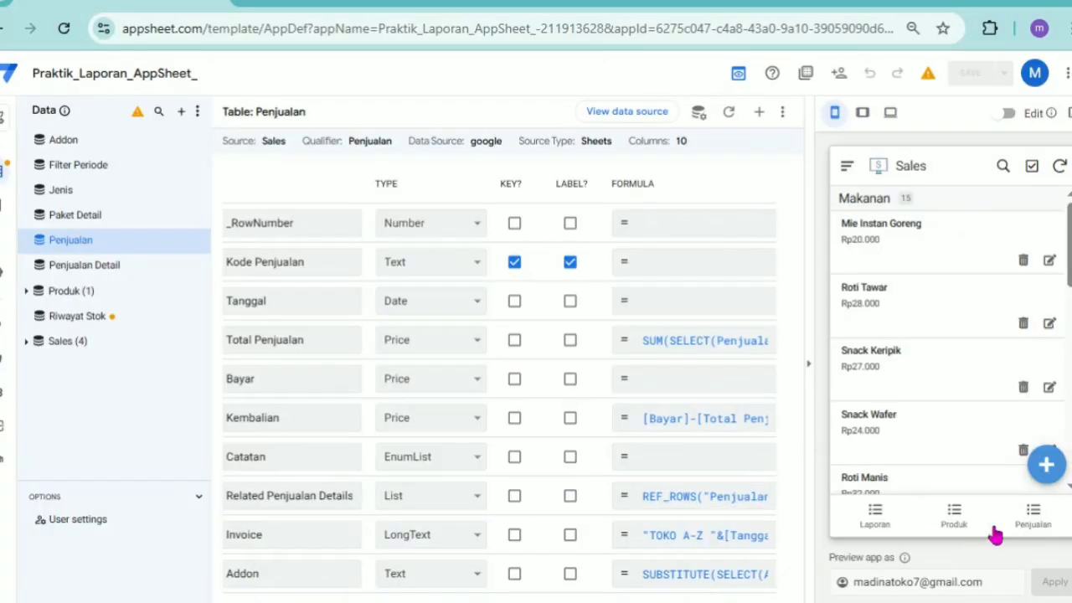
Start a new sale in the preview's Penjualan view and save a detail entry for Roti Tawar with an increased quantity.
click(1033, 517)
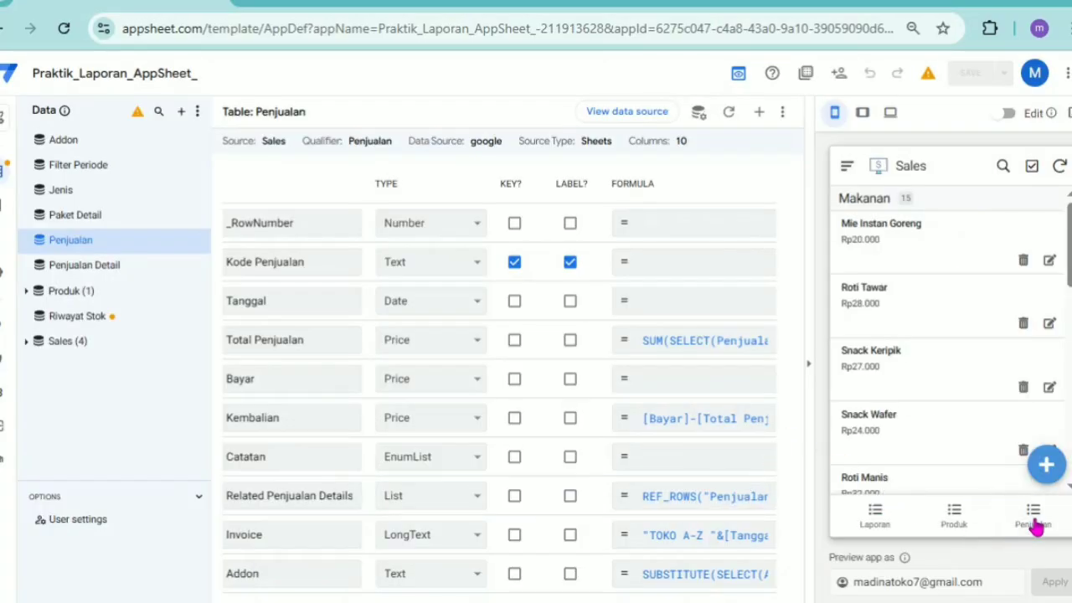
click(1045, 465)
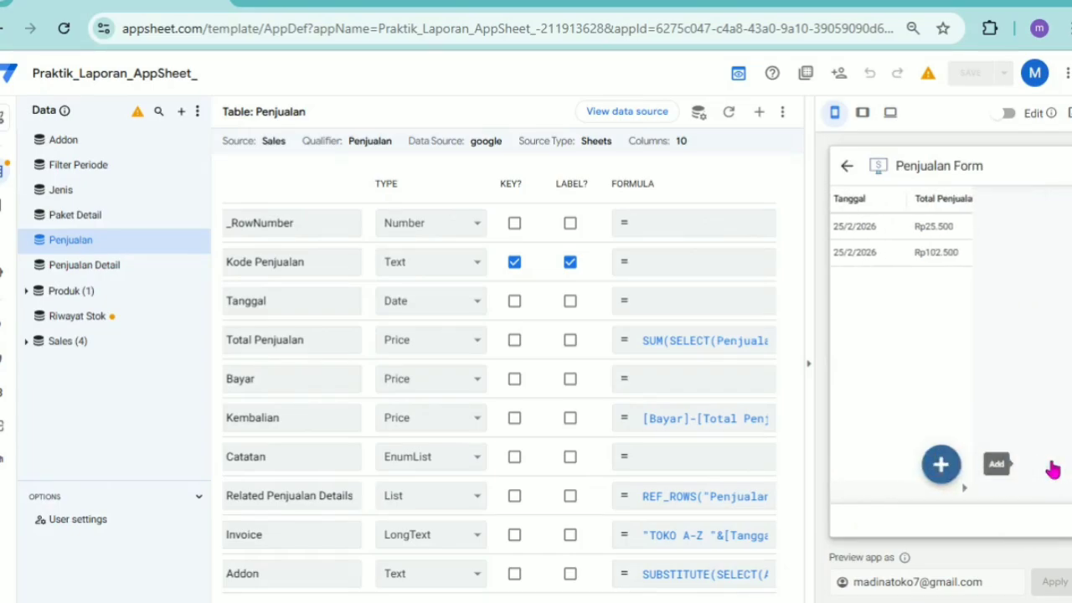
click(939, 407)
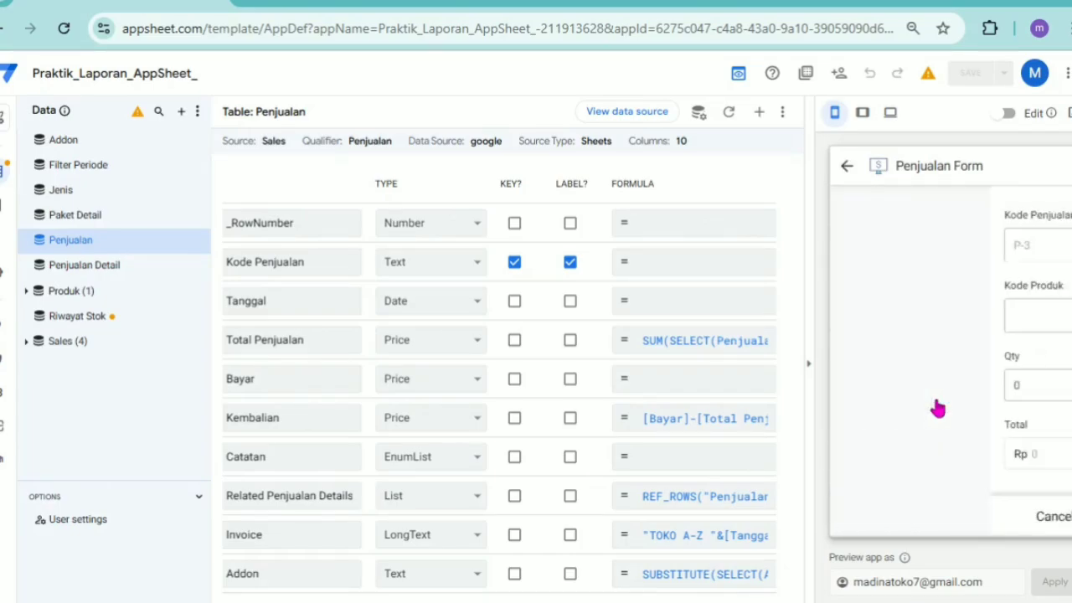
click(965, 325)
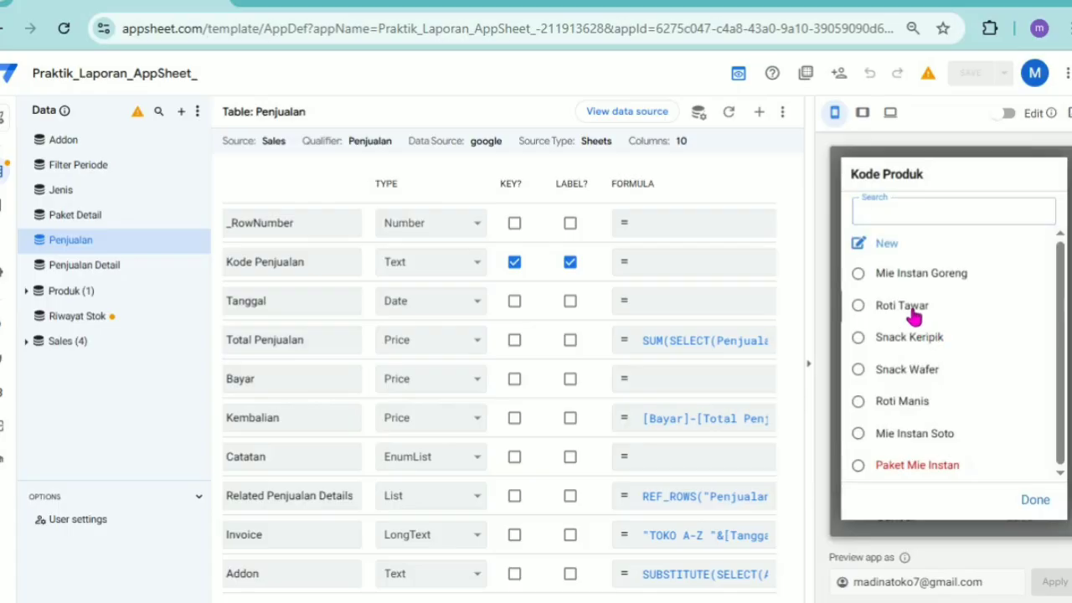
click(912, 310)
click(1030, 457)
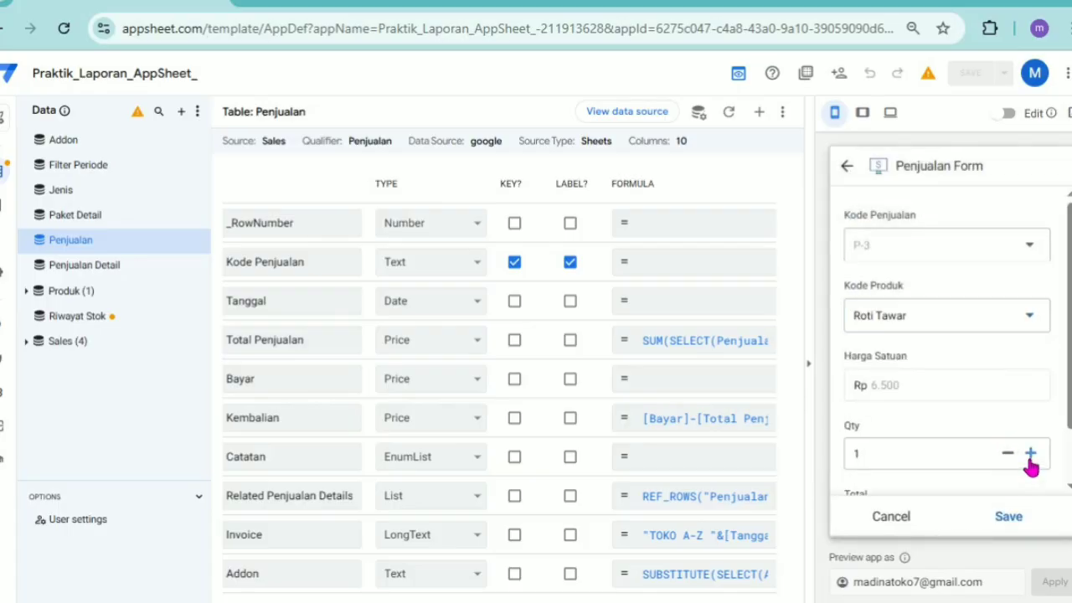
click(1031, 456)
click(1030, 457)
click(1012, 518)
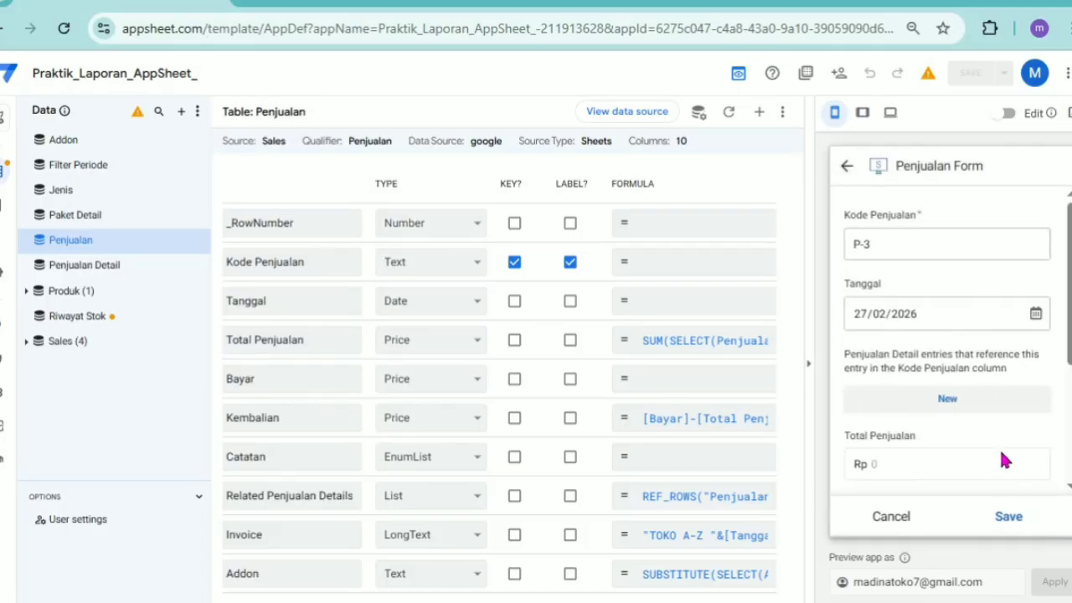
Add a second detail entry to the sale for Roti Manis, raise its quantity and save it.
click(1030, 474)
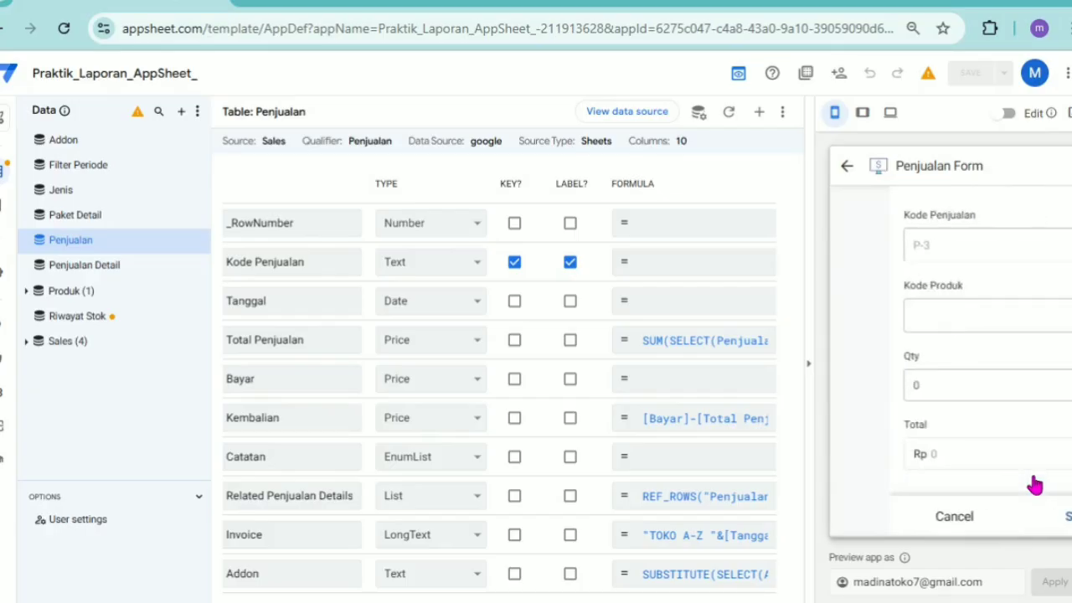
click(935, 319)
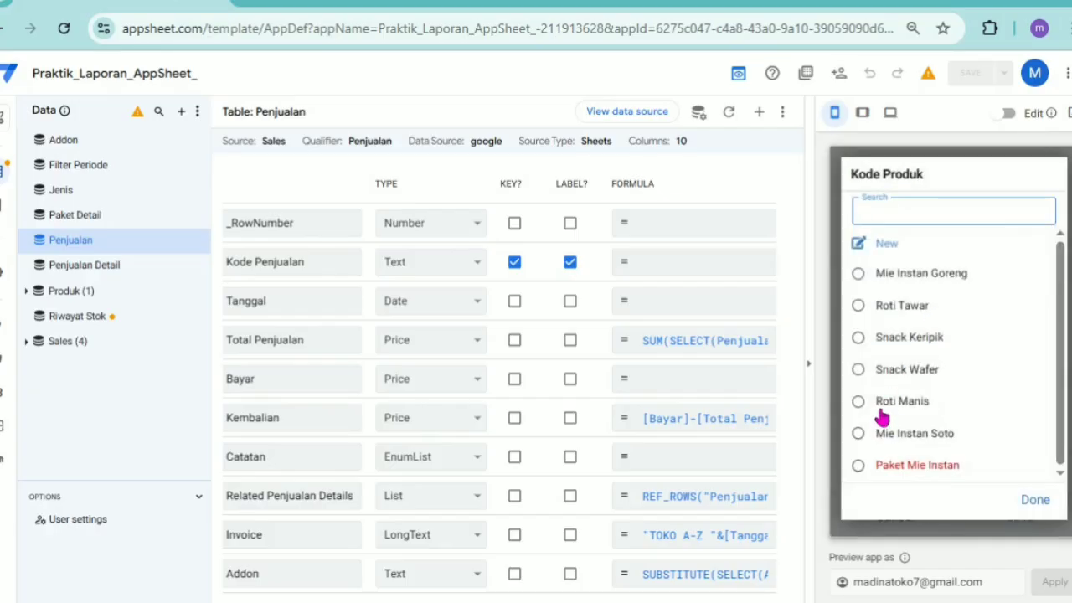
click(1012, 466)
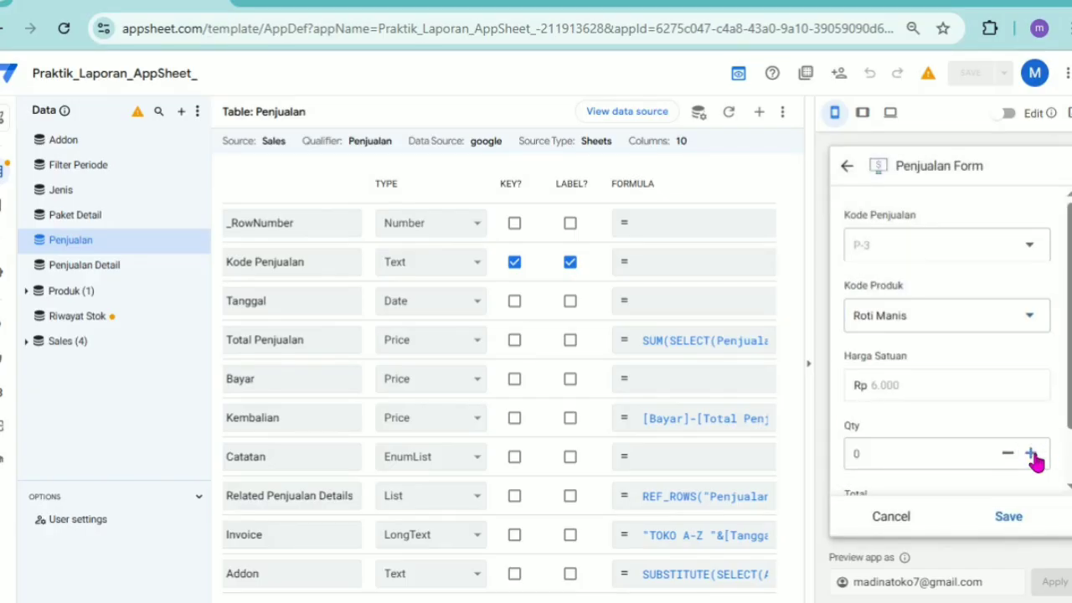
click(1020, 521)
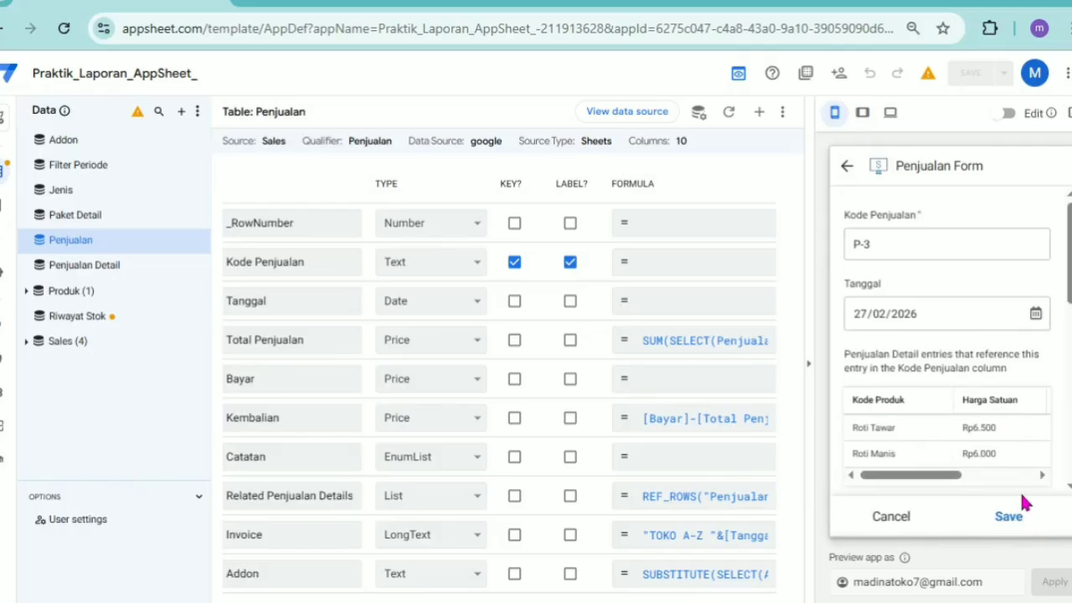
Add a third detail entry to the sale for Mie Instan Goreng, raise its quantity and save it.
scroll(1029, 481, down, 2)
click(1033, 320)
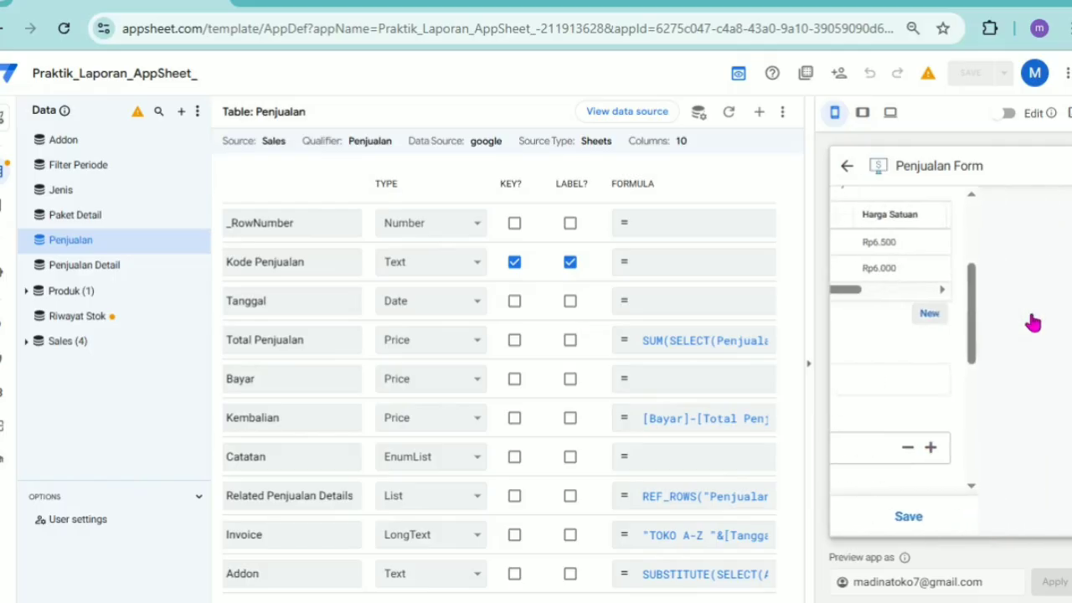
click(945, 319)
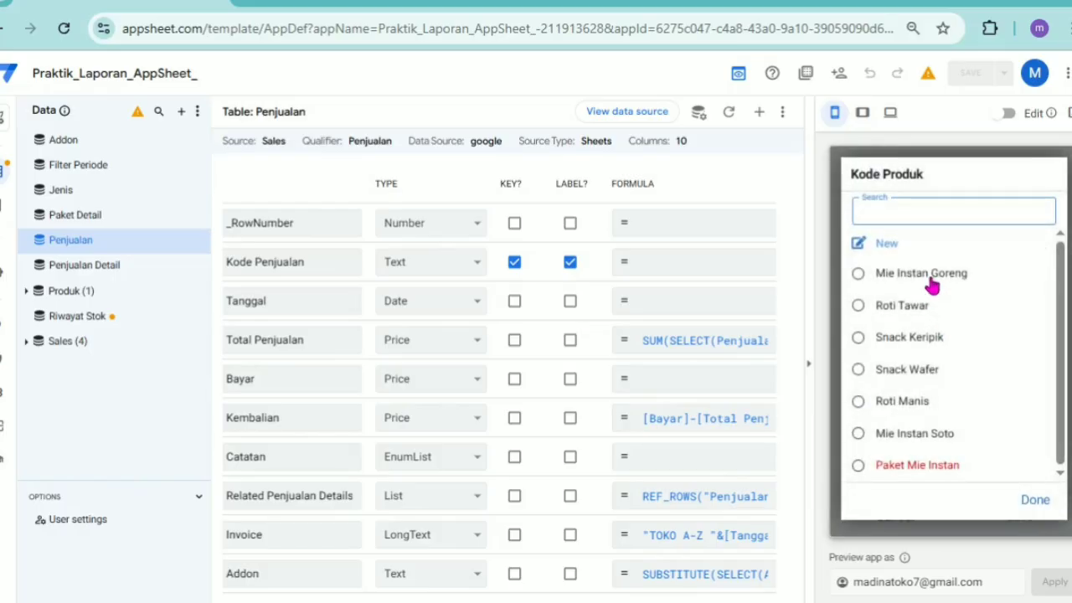
click(921, 273)
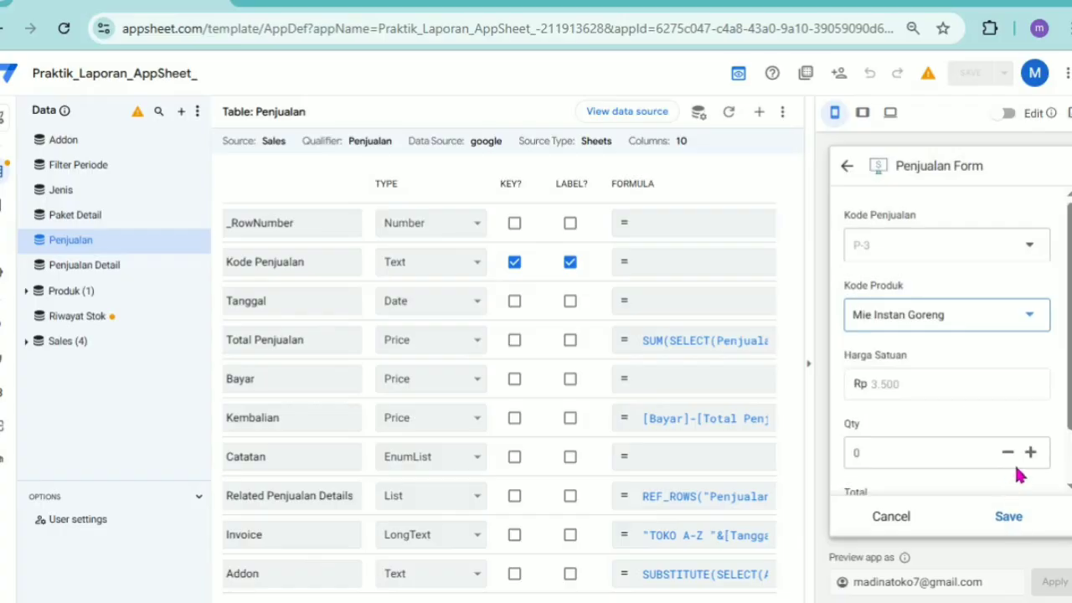
click(1031, 453)
click(1030, 453)
click(1009, 515)
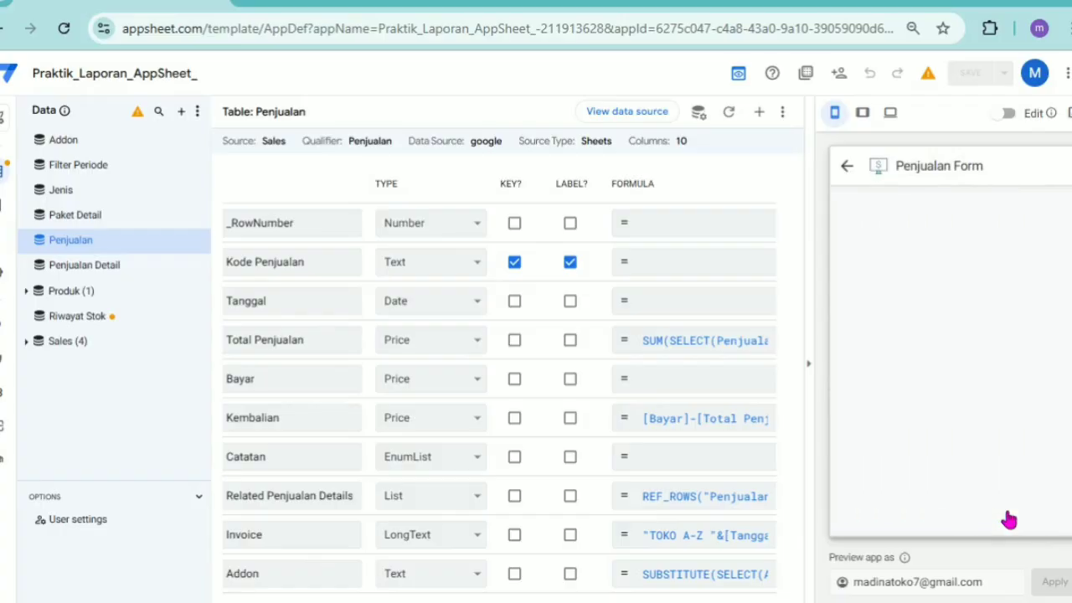
Enter 50000 as the Bayar amount in the new sale's form.
scroll(1003, 419, down, 2)
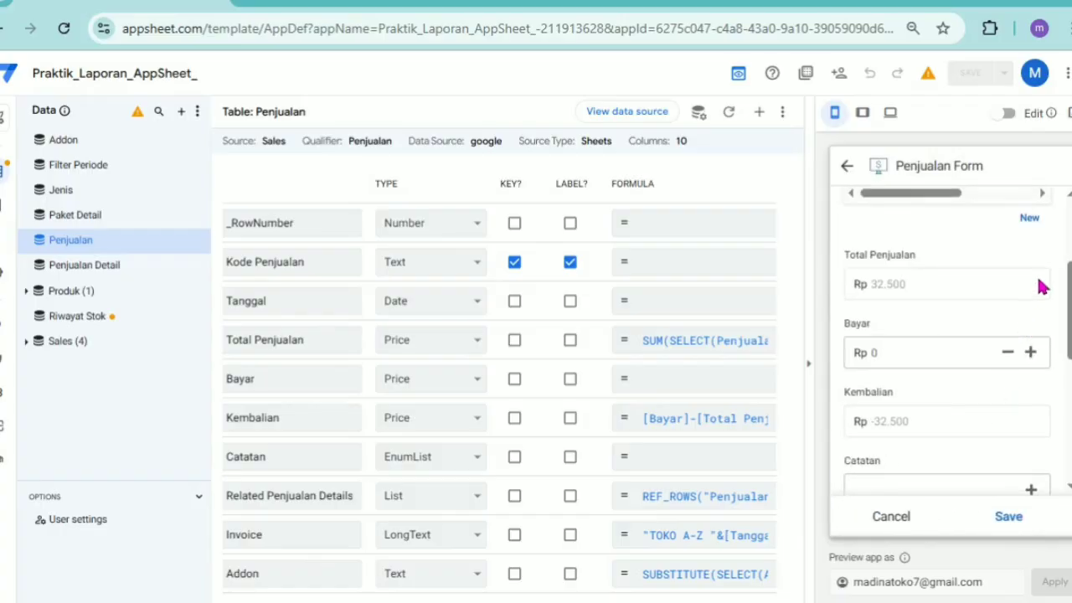
scroll(1017, 300, up, 2)
scroll(888, 385, down, 1)
click(902, 409)
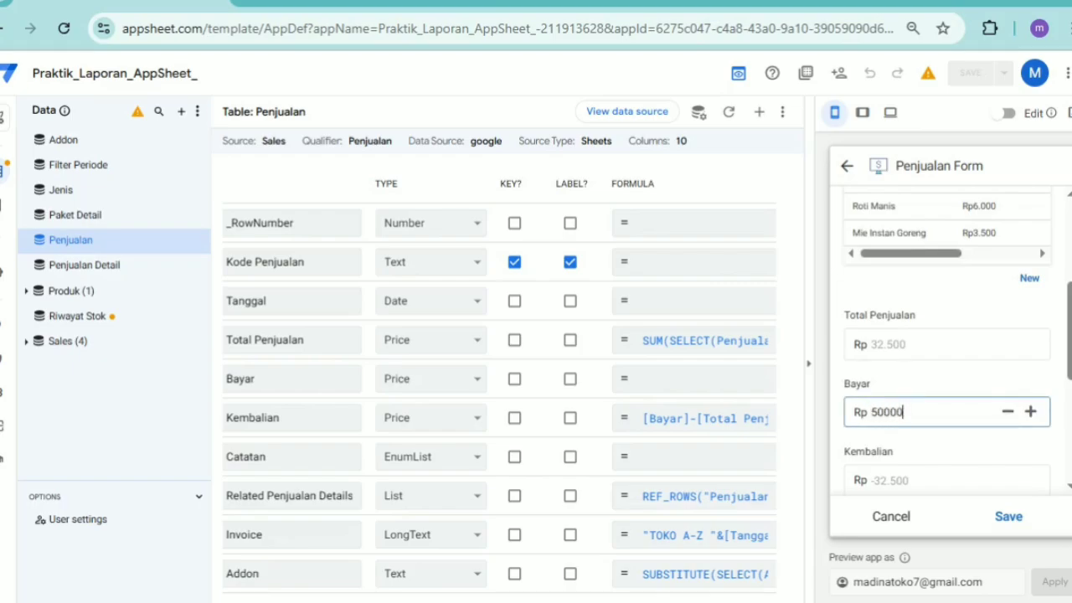
click(915, 391)
Choose the notes Diantar Hari ini and Diantar ke Rumah in the sale's Catatan field and check them on the invoice.
scroll(913, 396, down, 2)
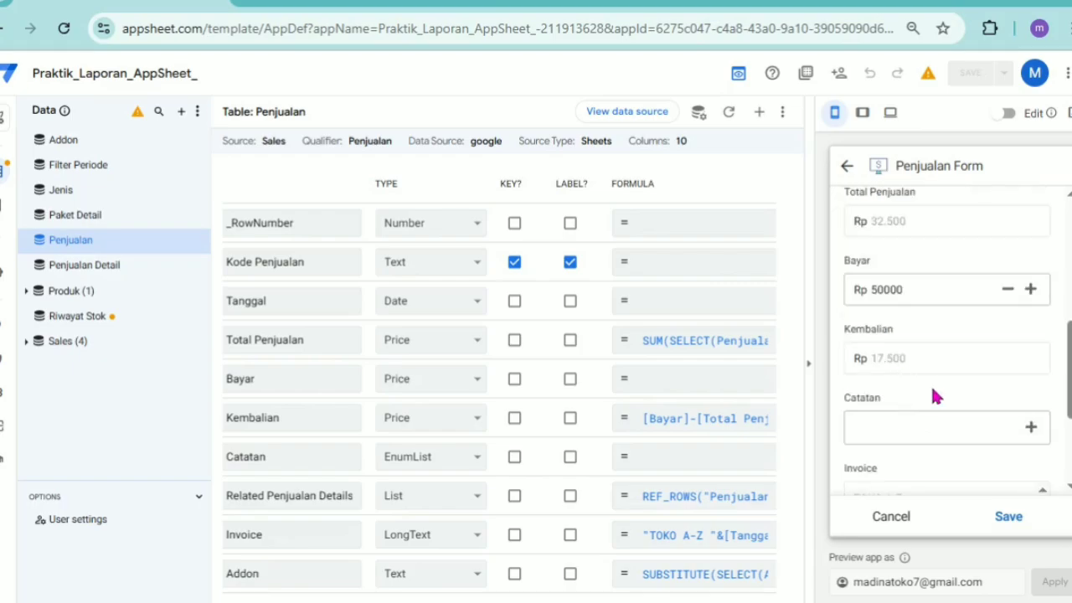
scroll(933, 392, down, 2)
scroll(911, 424, down, 3)
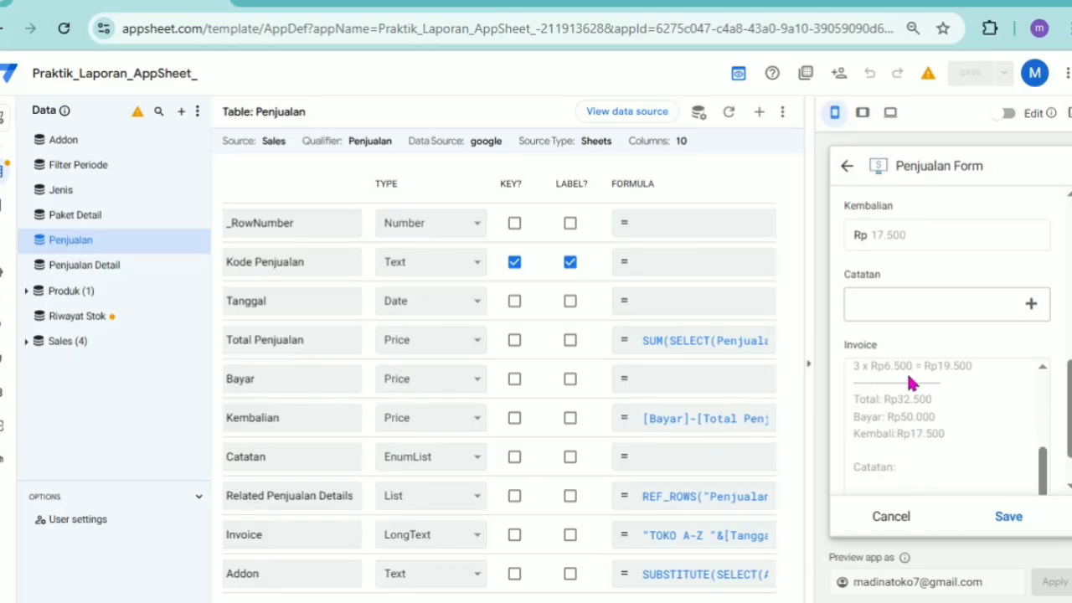
click(905, 306)
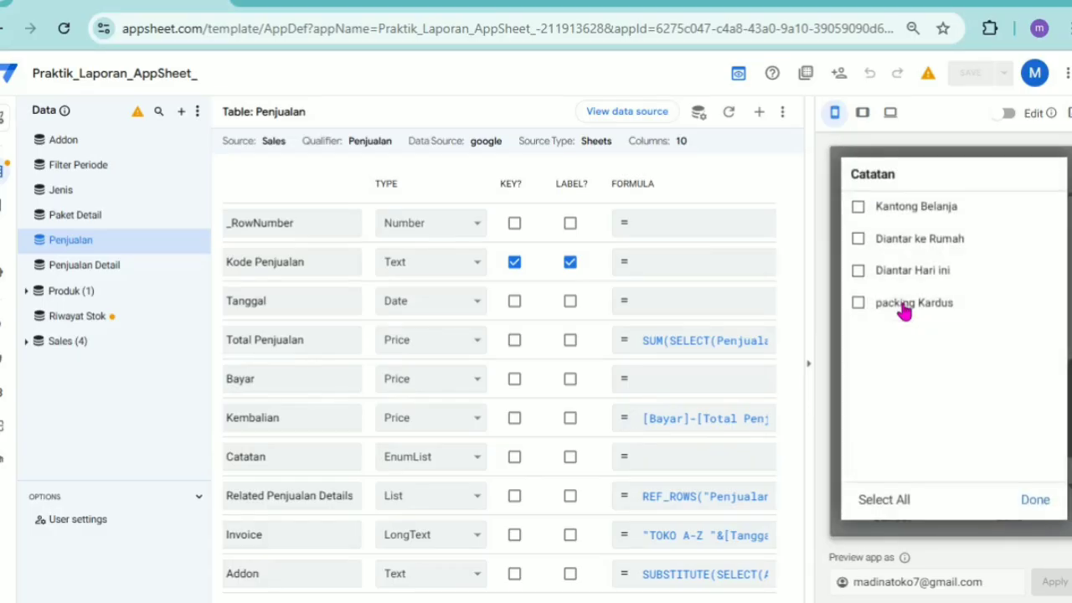
click(859, 275)
click(856, 241)
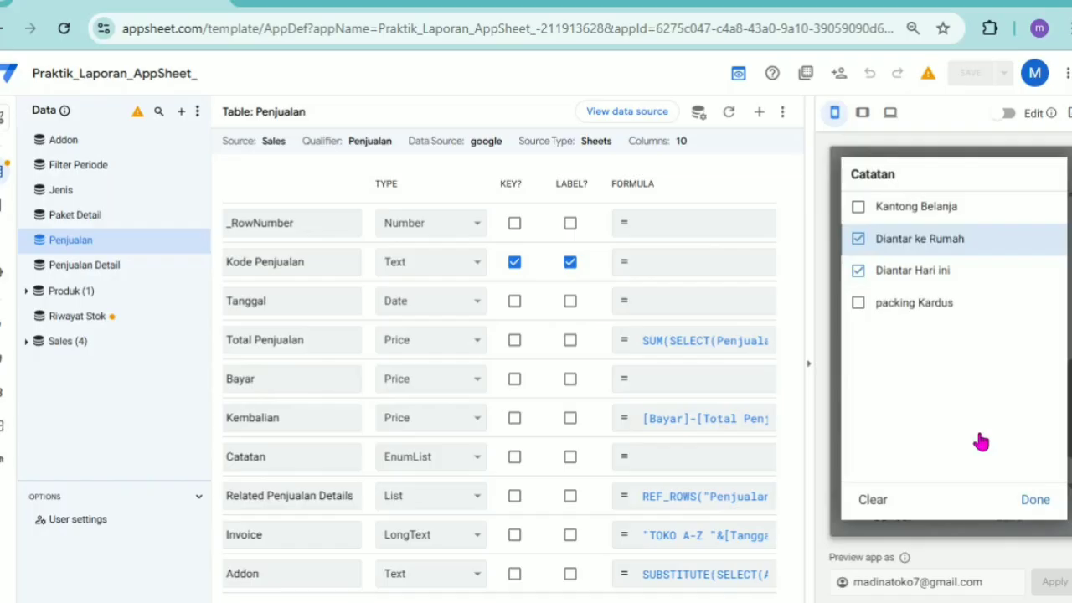
click(1030, 502)
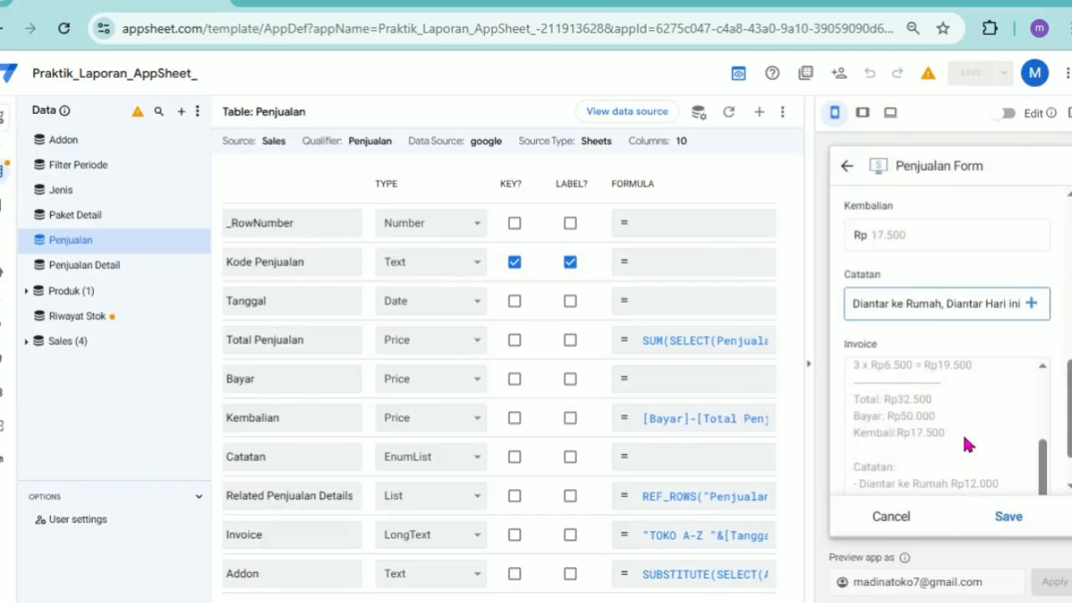
scroll(965, 438, down, 1)
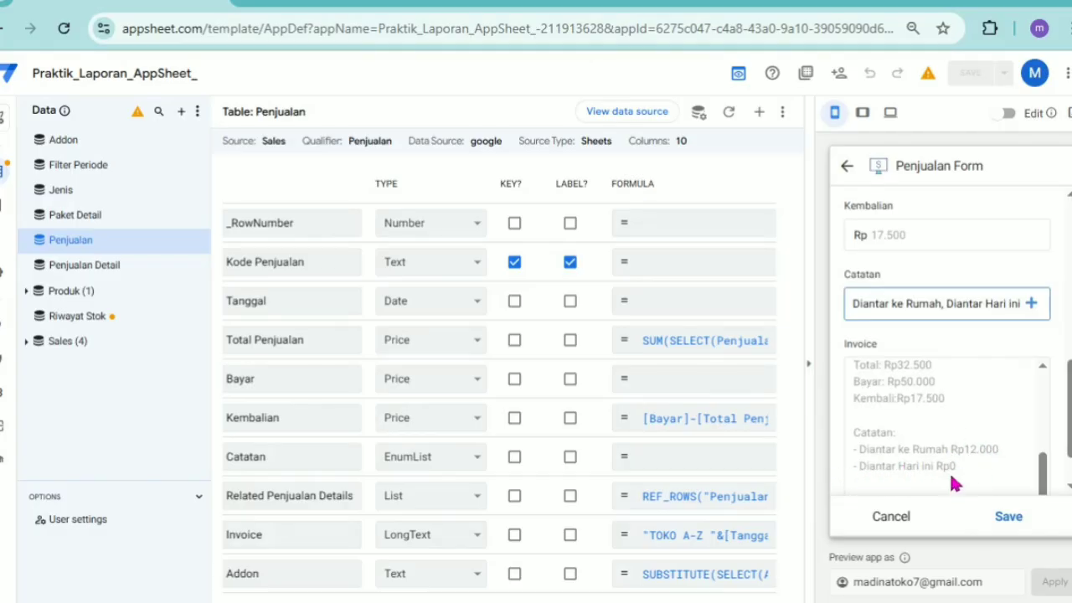
Add packing Kardus and Kantong Belanja to the sale's Catatan selection.
click(930, 311)
click(866, 303)
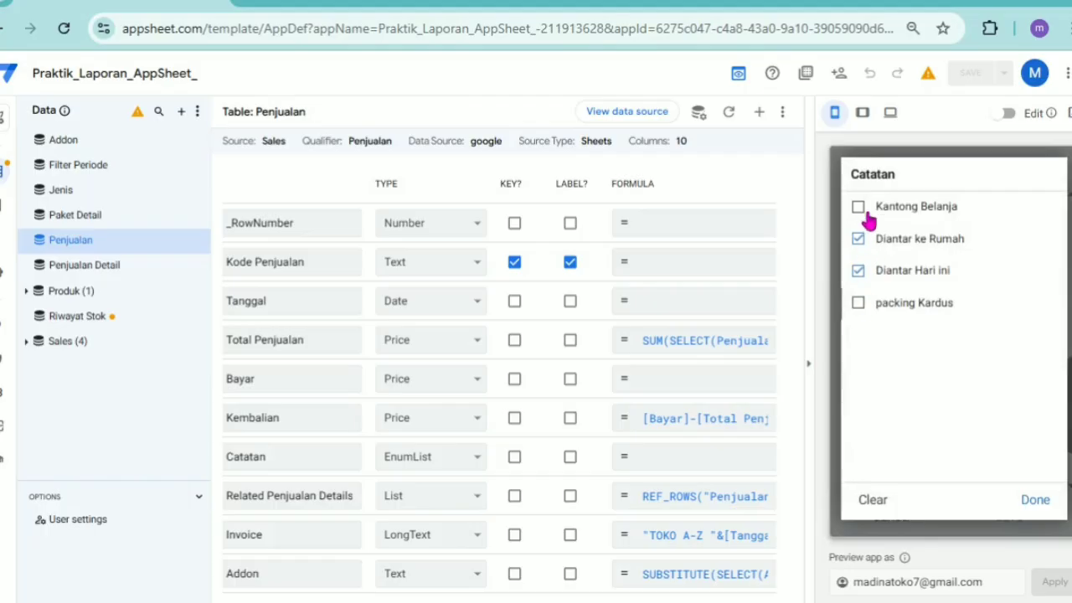
click(866, 211)
click(1039, 509)
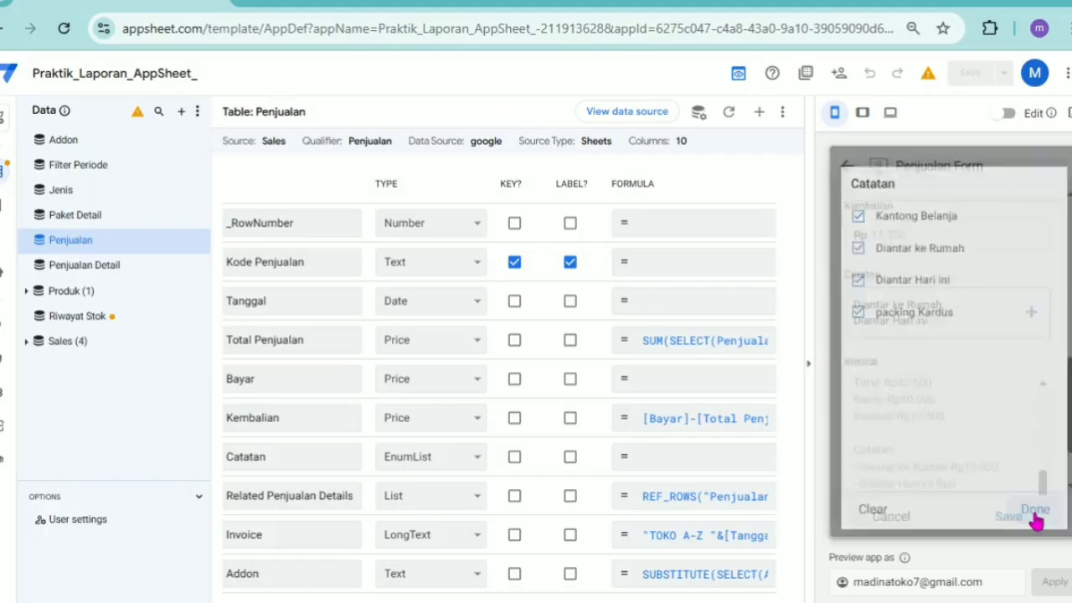
scroll(1031, 465, down, 2)
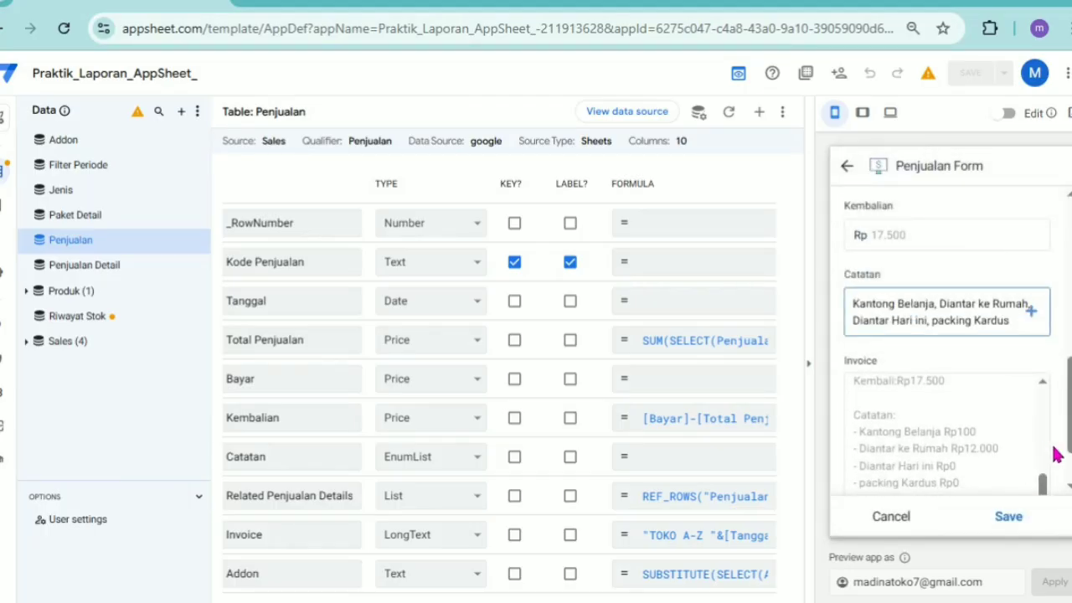
Review the whole invoice text, from the store heading to the closing line, and save the sale.
scroll(1047, 453, down, 2)
scroll(957, 456, up, 5)
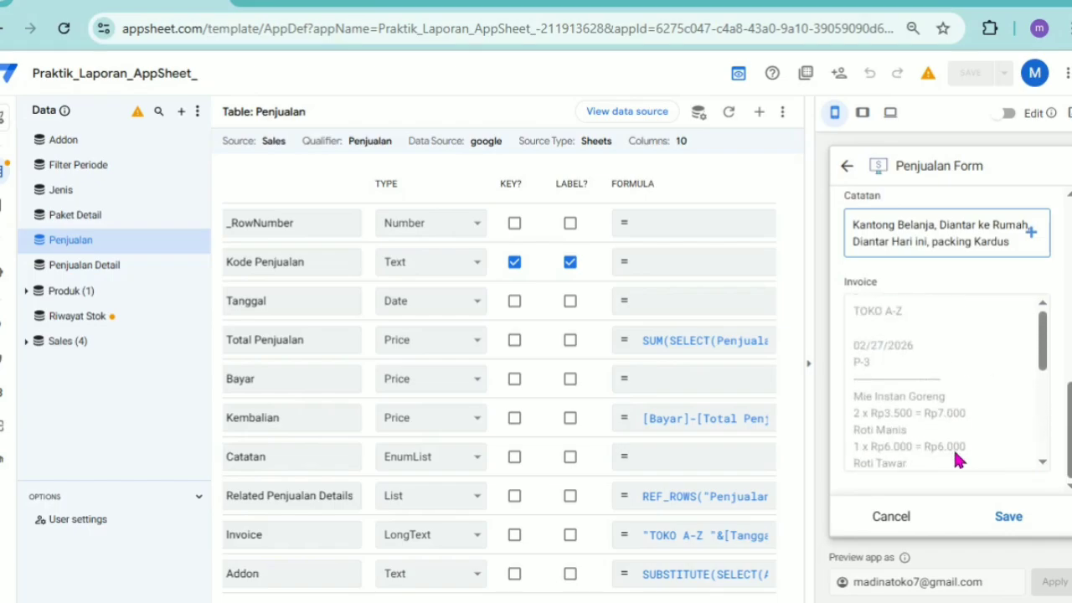
scroll(942, 410, up, 2)
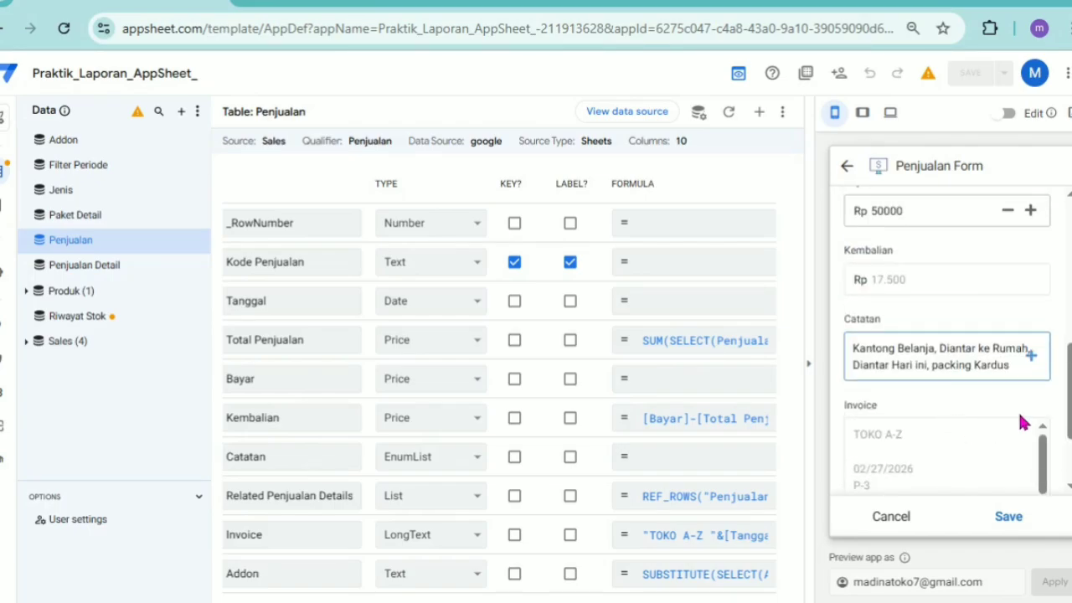
scroll(1022, 411, down, 3)
scroll(958, 423, down, 5)
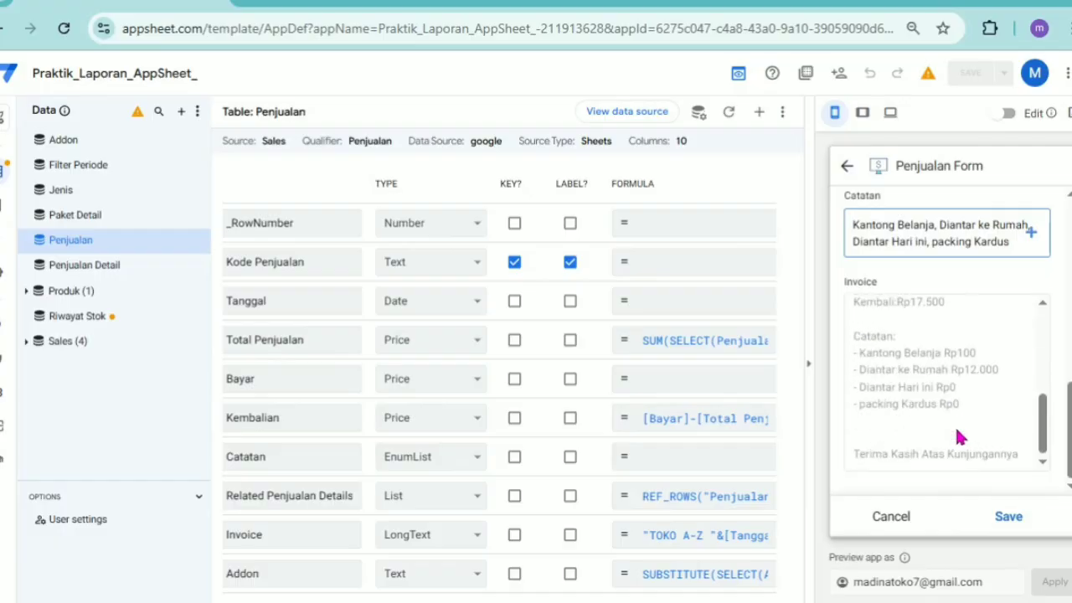
scroll(1022, 423, up, 3)
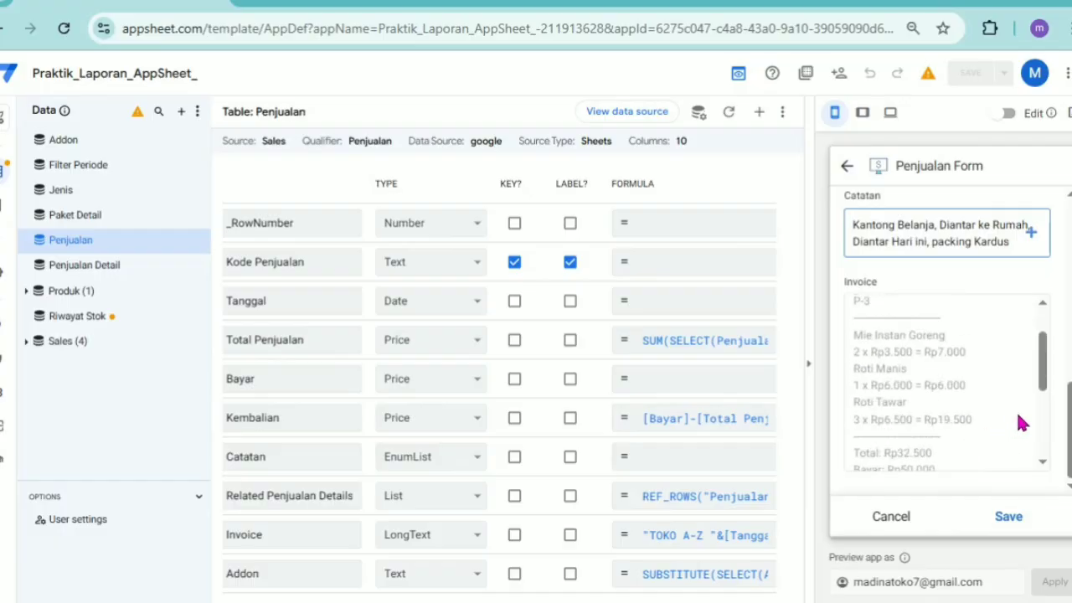
click(1010, 520)
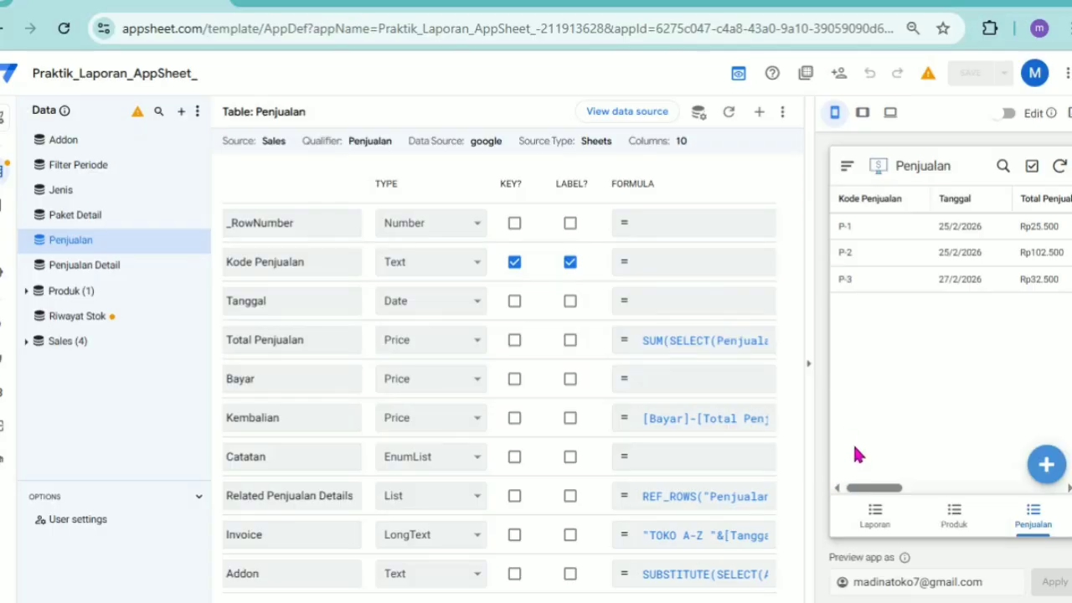
Start another sale and choose Kantong Belanja, Diantar ke Rumah and Diantar Hari ini as its Catatan.
click(1047, 467)
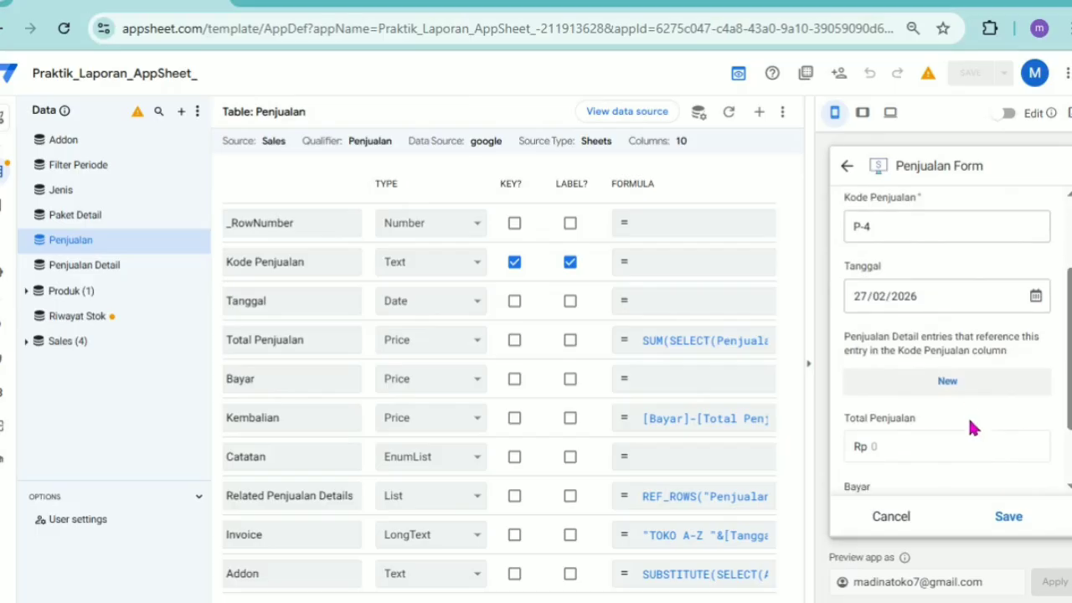
scroll(955, 440, down, 3)
click(873, 459)
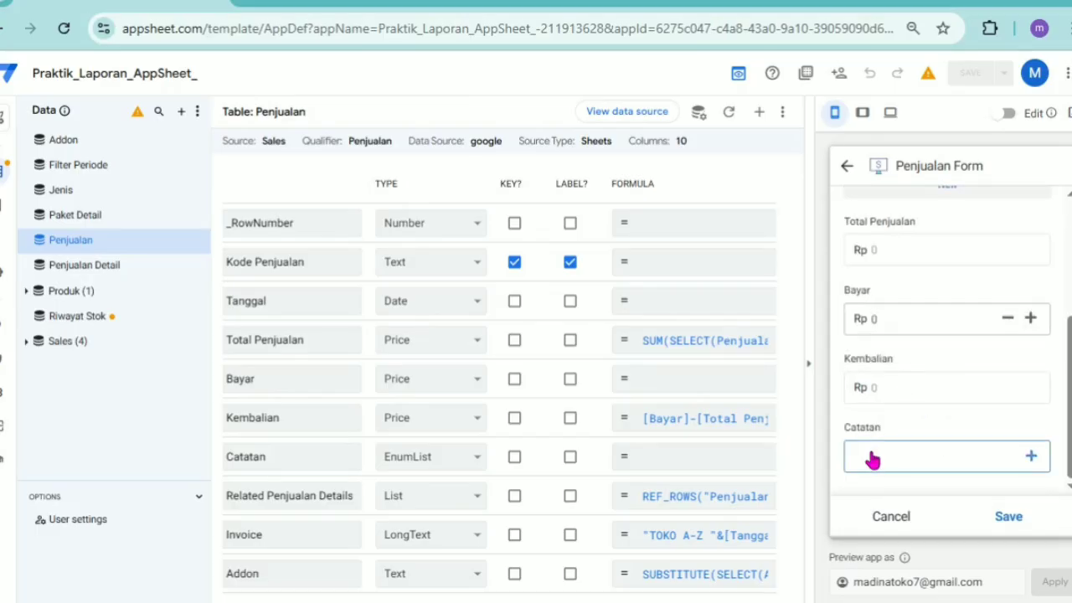
click(888, 458)
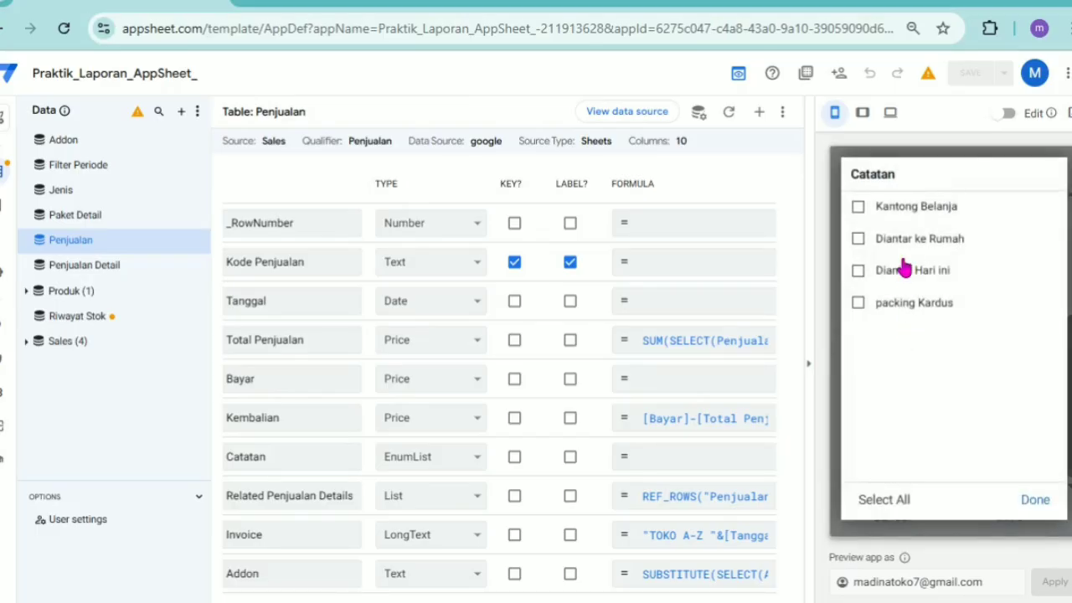
click(858, 207)
click(858, 241)
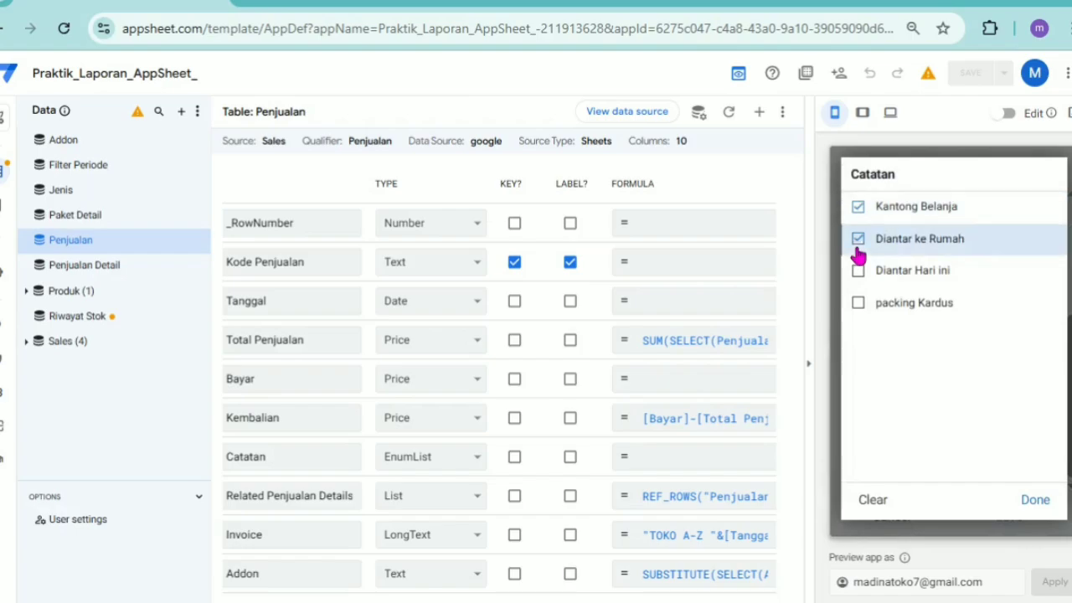
click(858, 270)
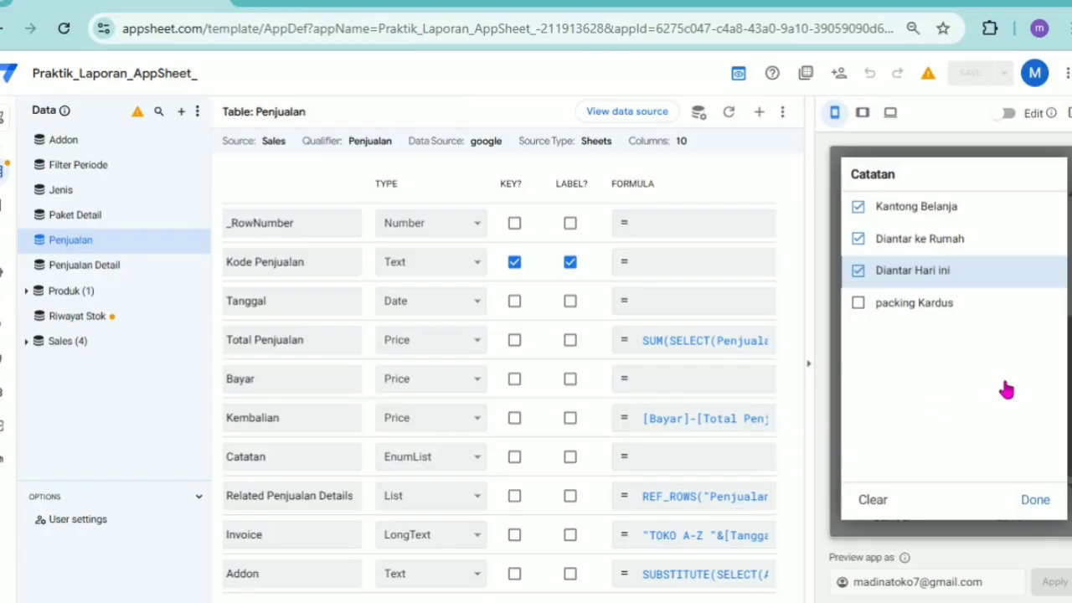
click(858, 206)
click(1035, 499)
scroll(970, 335, down, 1)
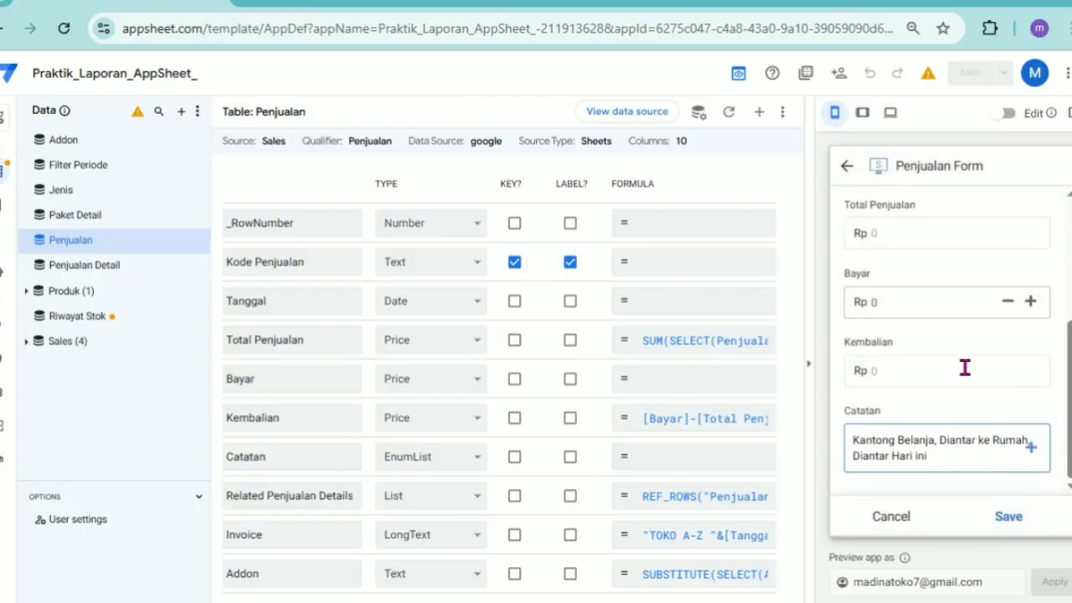